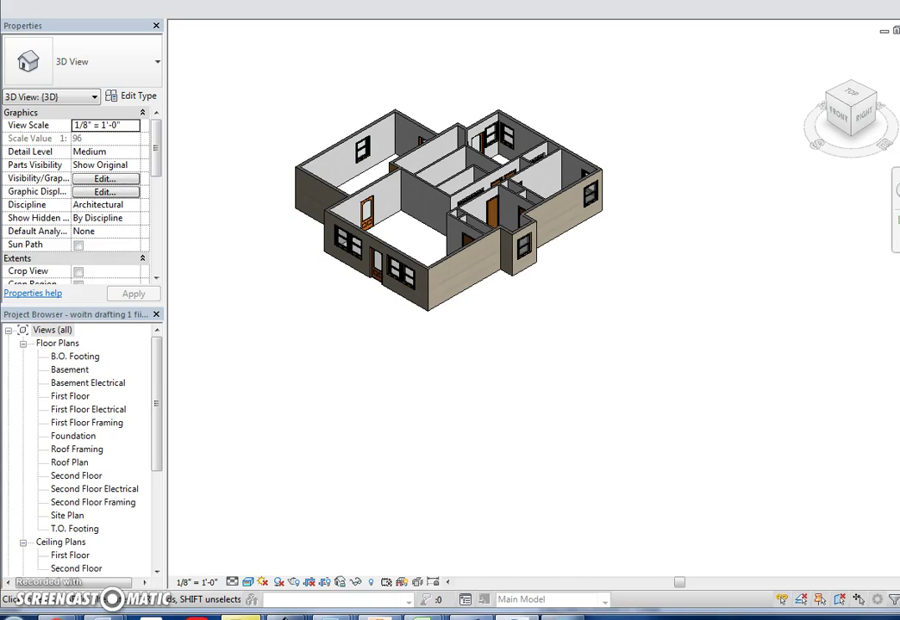
Open the First Floor plan view of the house.
{"action": "middle_click_drag", "start_coordinate": [336, 352], "coordinate": [328, 374]}
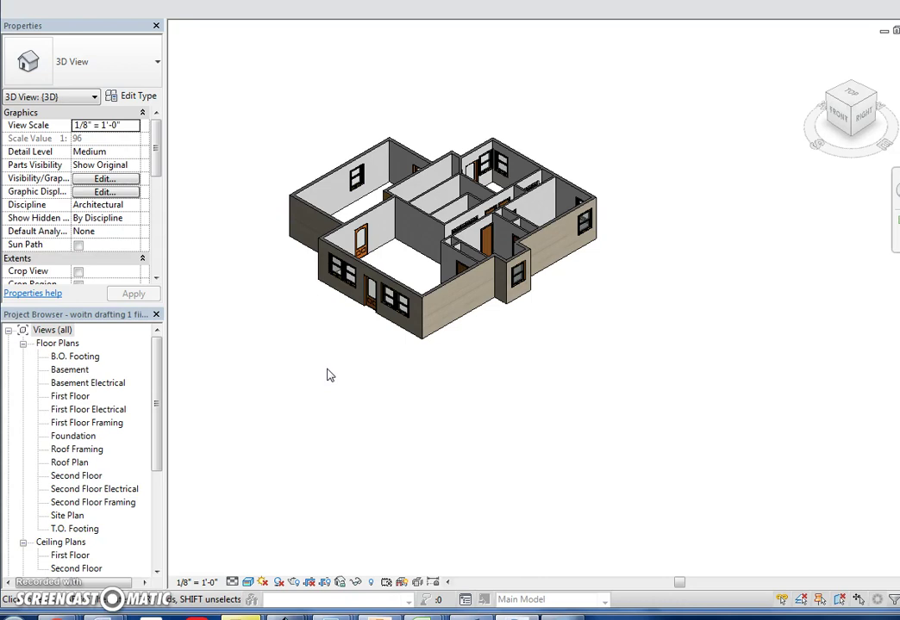
{"action": "middle_click_drag", "start_coordinate": [422, 389], "coordinate": [415, 446], "text": "shift"}
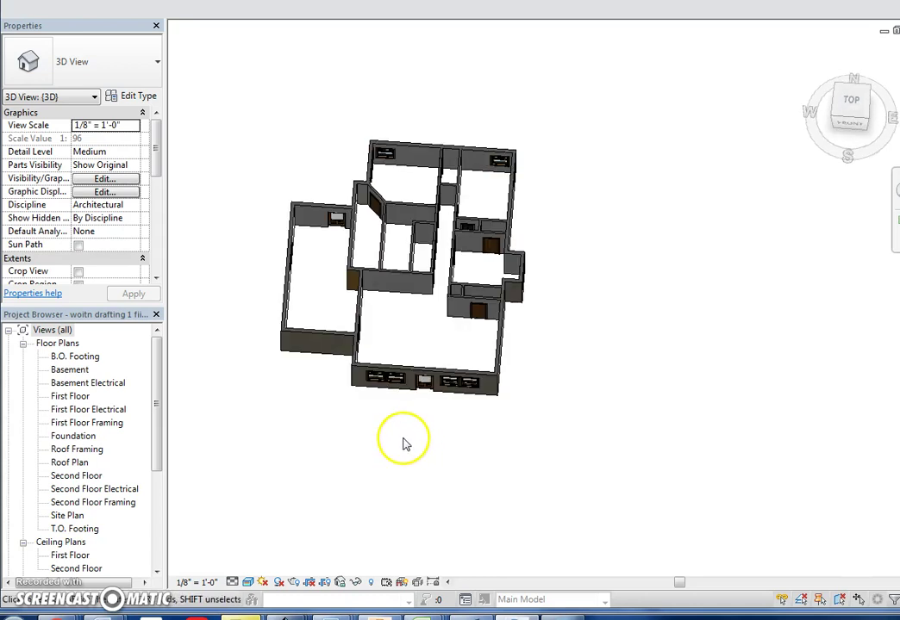
{"action": "double_click", "coordinate": [69, 396]}
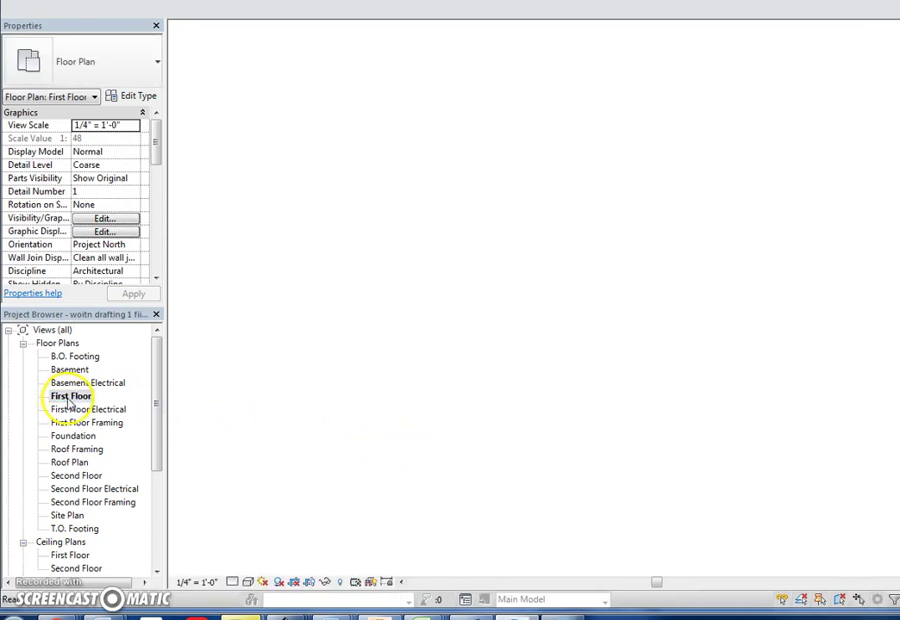
{"action": "scroll", "coordinate": [379, 370], "scroll_direction": "up", "scroll_amount": 6}
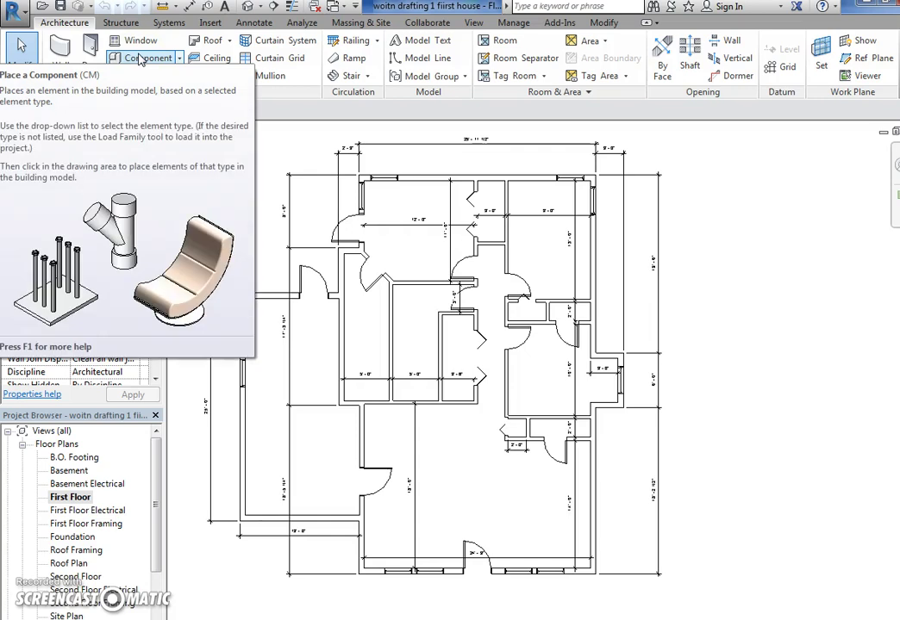
Place a Tub-Rectangular-3D component against the lower end wall of the right of the two adjoining 5'-0" wide bathrooms.
{"action": "left_click", "coordinate": [140, 58]}
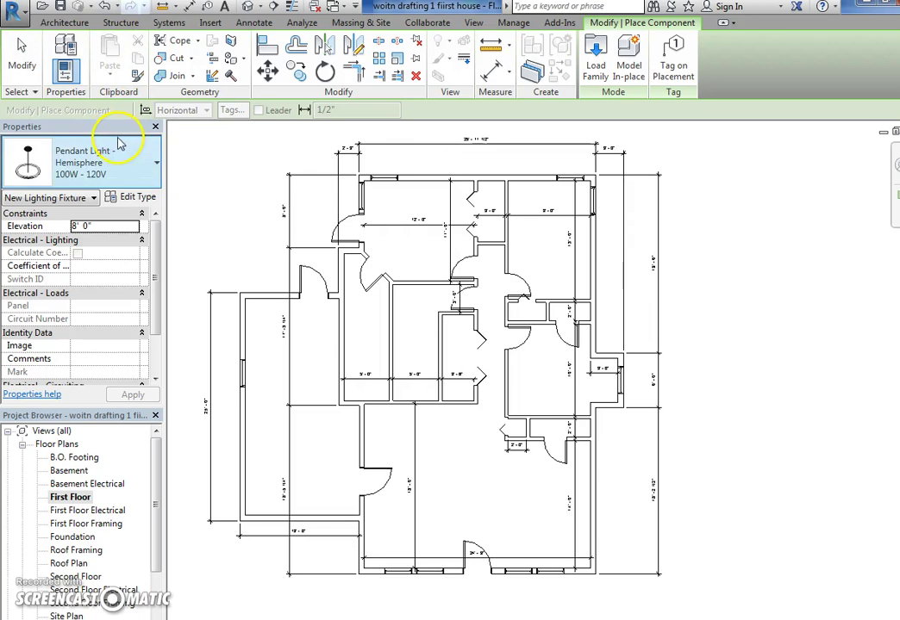
{"action": "left_click", "coordinate": [99, 153]}
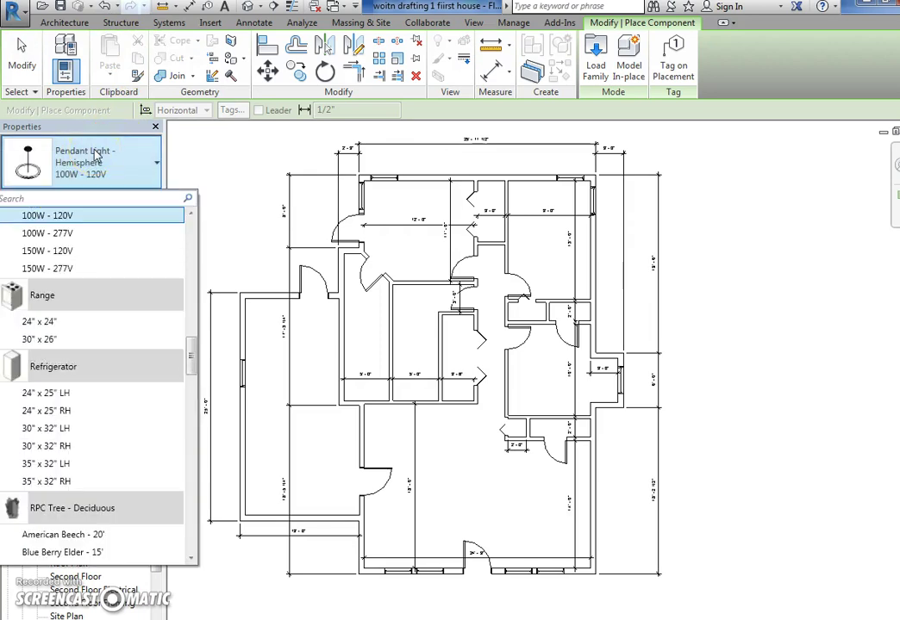
{"action": "scroll", "coordinate": [92, 298], "scroll_direction": "down", "scroll_amount": 10}
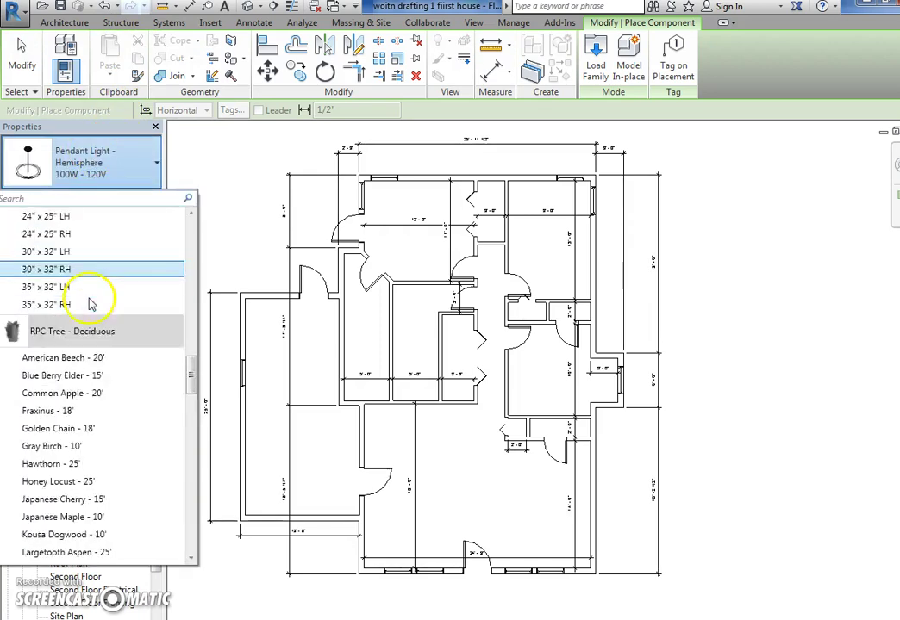
{"action": "scroll", "coordinate": [93, 306], "scroll_direction": "down", "scroll_amount": 15}
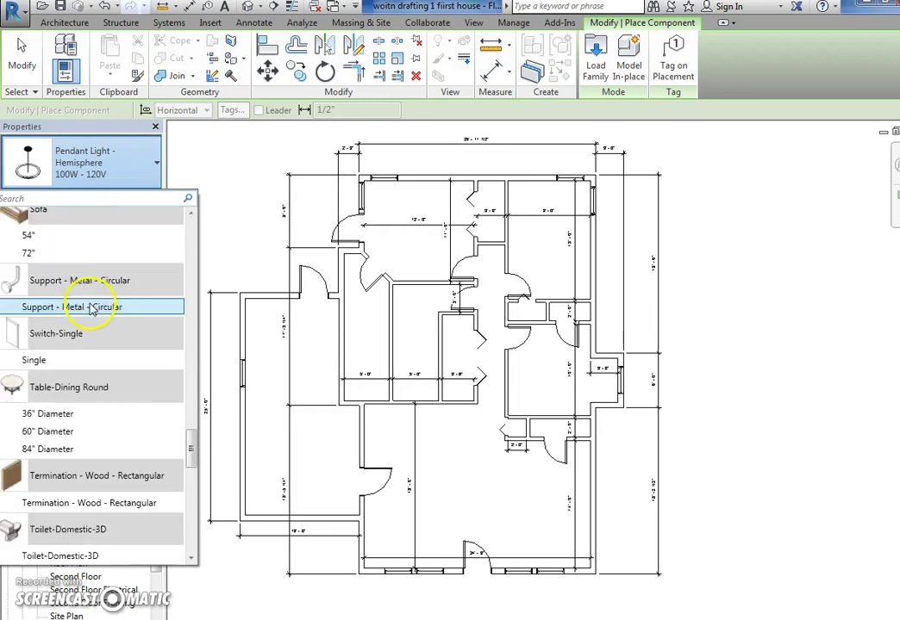
{"action": "scroll", "coordinate": [91, 310], "scroll_direction": "down", "scroll_amount": 5}
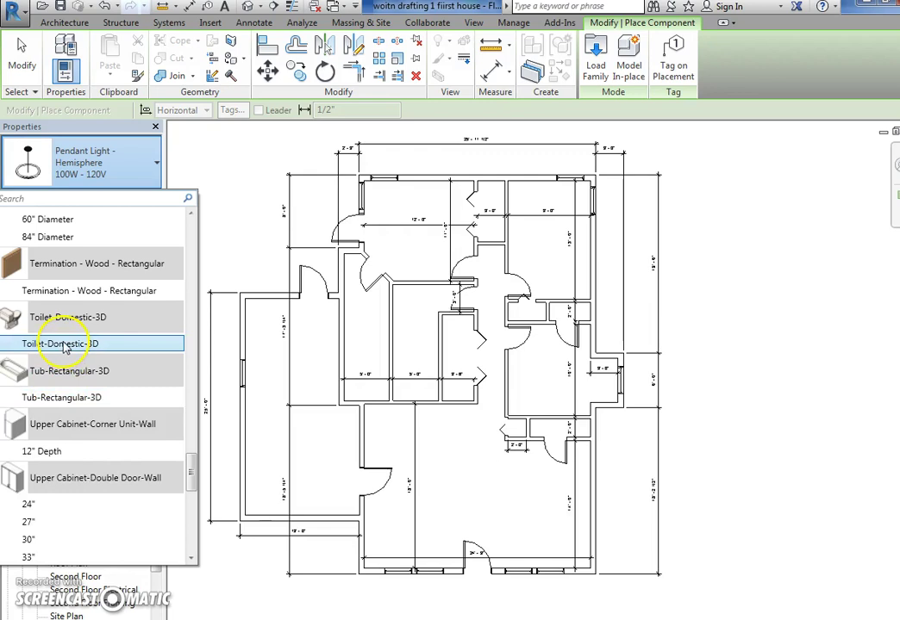
{"action": "left_click", "coordinate": [60, 397]}
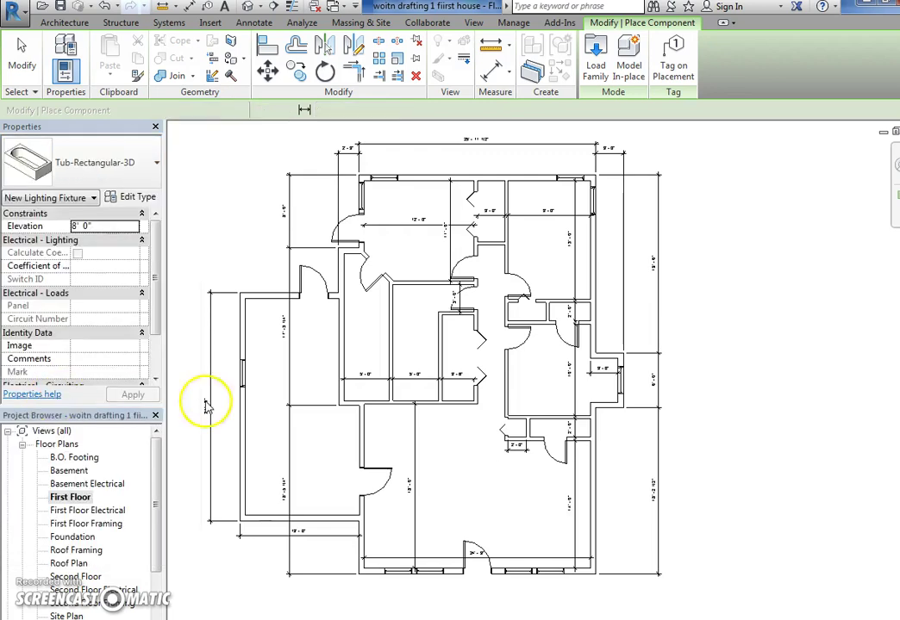
{"action": "scroll", "coordinate": [412, 401], "scroll_direction": "up", "scroll_amount": 2}
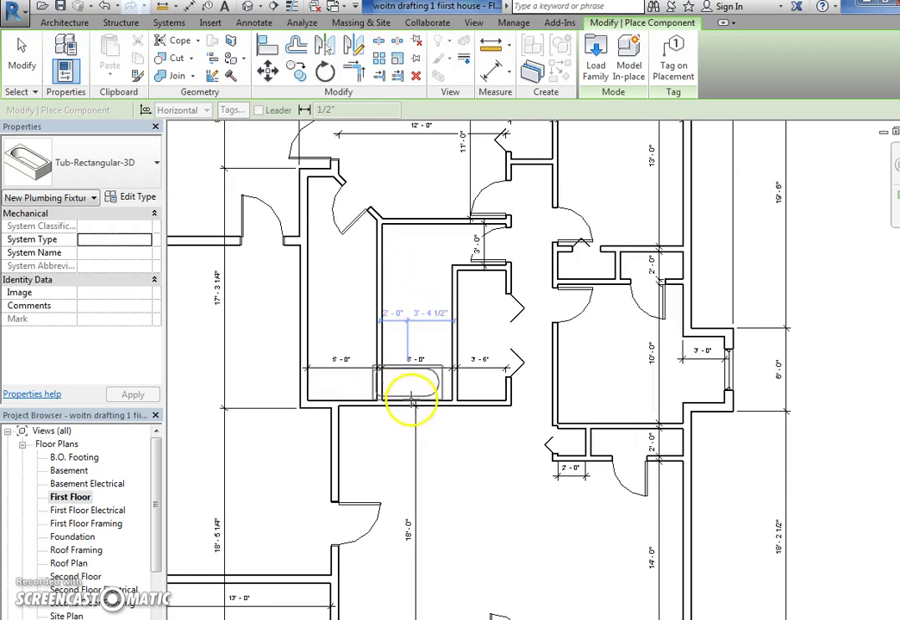
{"action": "left_click", "coordinate": [416, 394]}
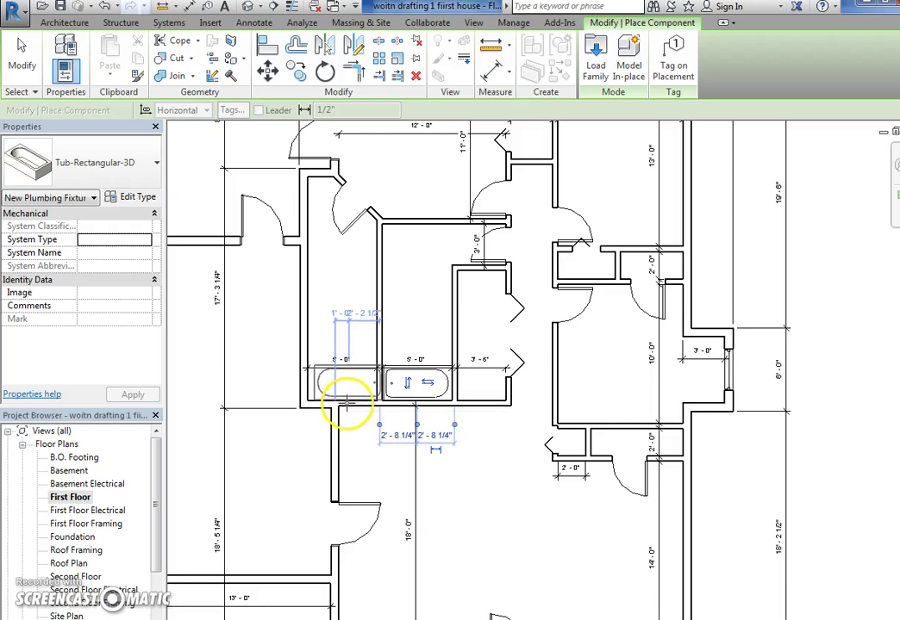
Place a second rectangular tub against the lower end wall of the left 5'-0" wide bathroom and finish component placement.
{"action": "scroll", "coordinate": [345, 401], "scroll_direction": "up", "scroll_amount": 2}
{"action": "left_click", "coordinate": [343, 401]}
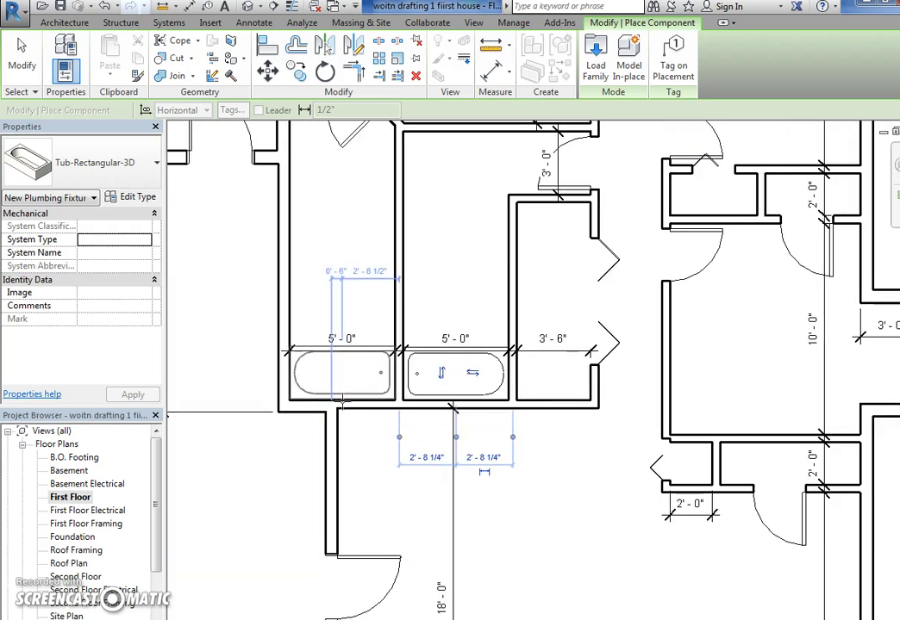
{"action": "left_click", "coordinate": [352, 402]}
{"action": "left_click", "coordinate": [451, 377]}
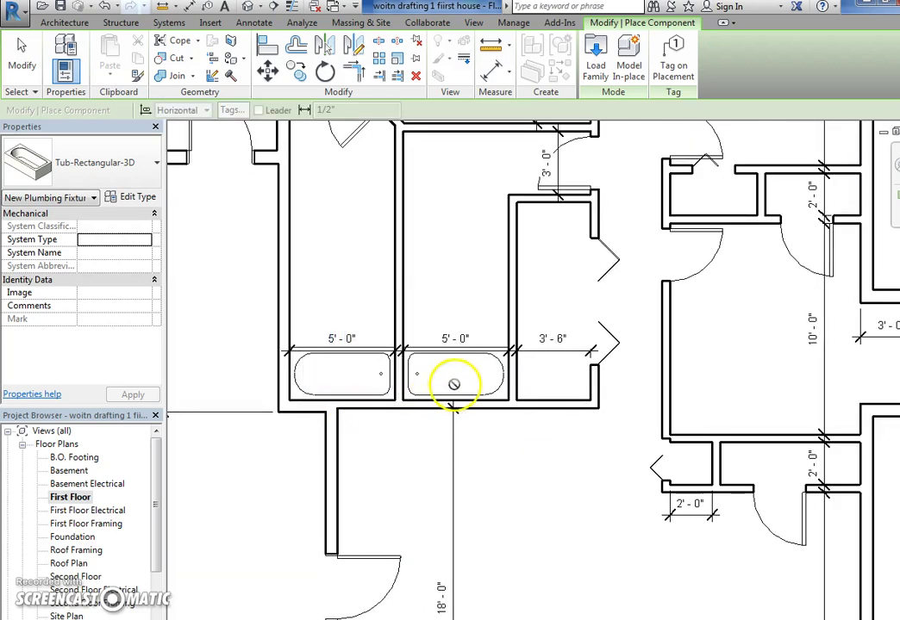
{"action": "key", "text": "Escape"}
{"action": "key", "text": "Escape"}
{"action": "scroll", "coordinate": [395, 366], "scroll_direction": "down", "scroll_amount": 1}
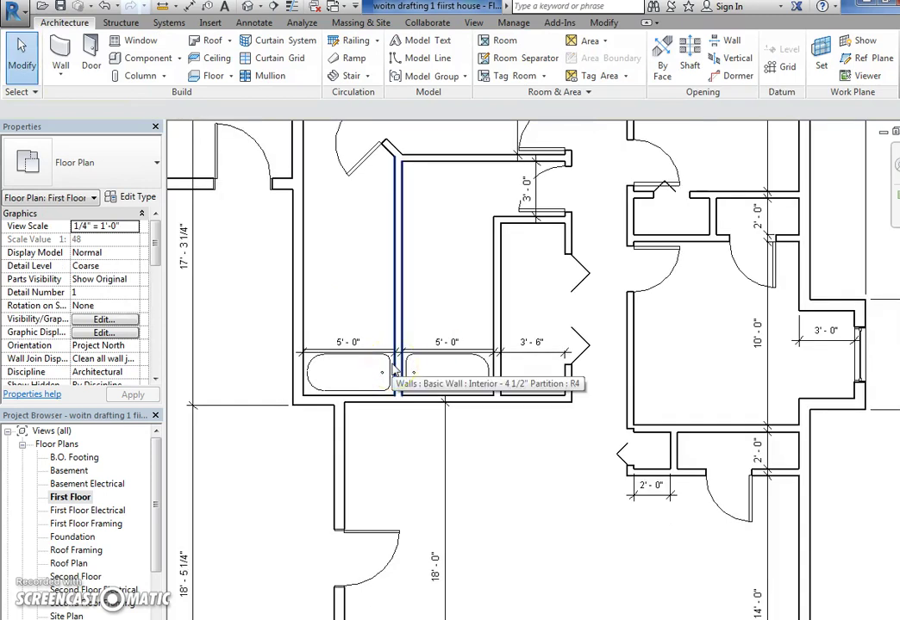
Place a Toilet-Domestic-3D against the left wall of each bathroom, just above the tub and facing right.
{"action": "scroll", "coordinate": [396, 370], "scroll_direction": "up", "scroll_amount": 1}
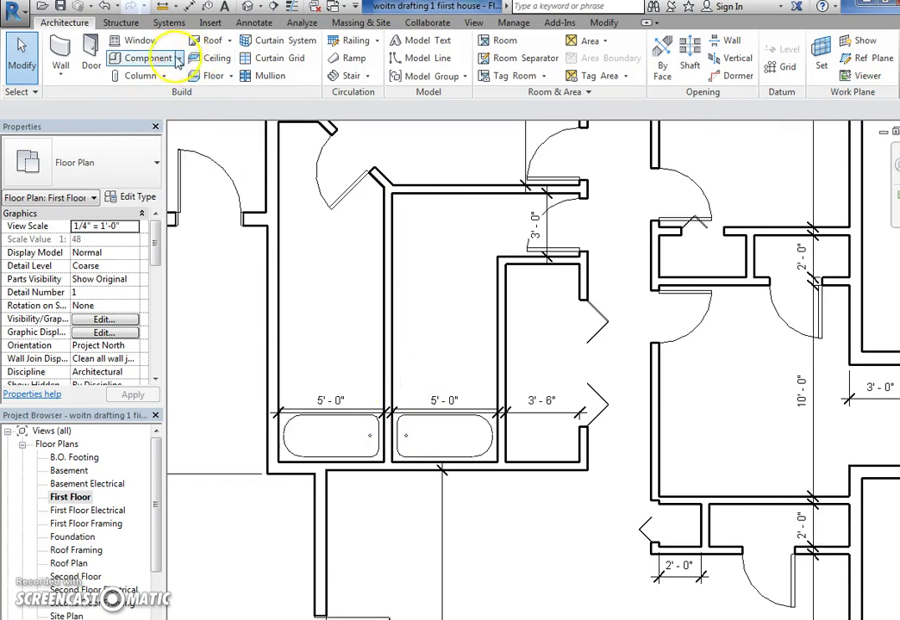
{"action": "left_click", "coordinate": [146, 58]}
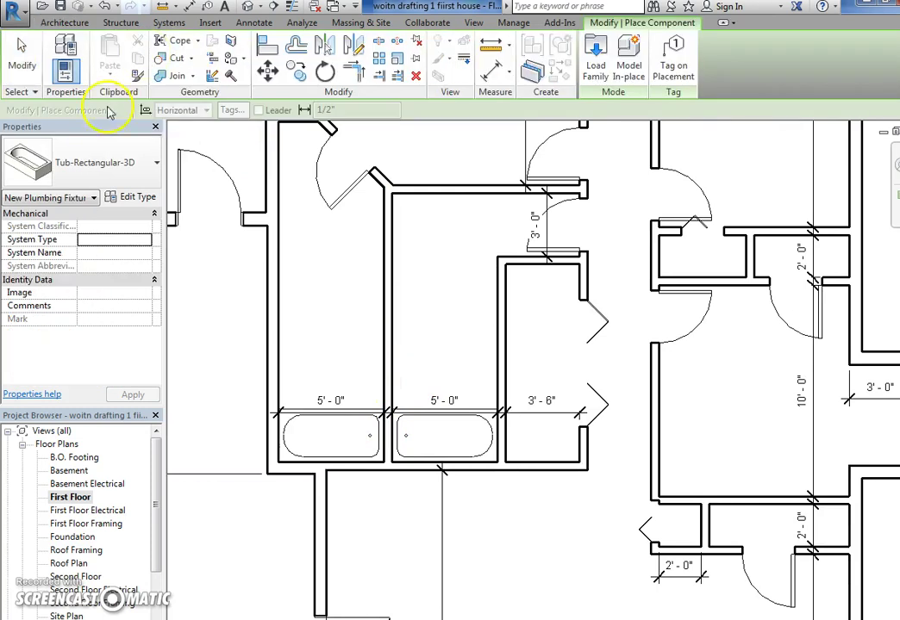
{"action": "left_click", "coordinate": [86, 166]}
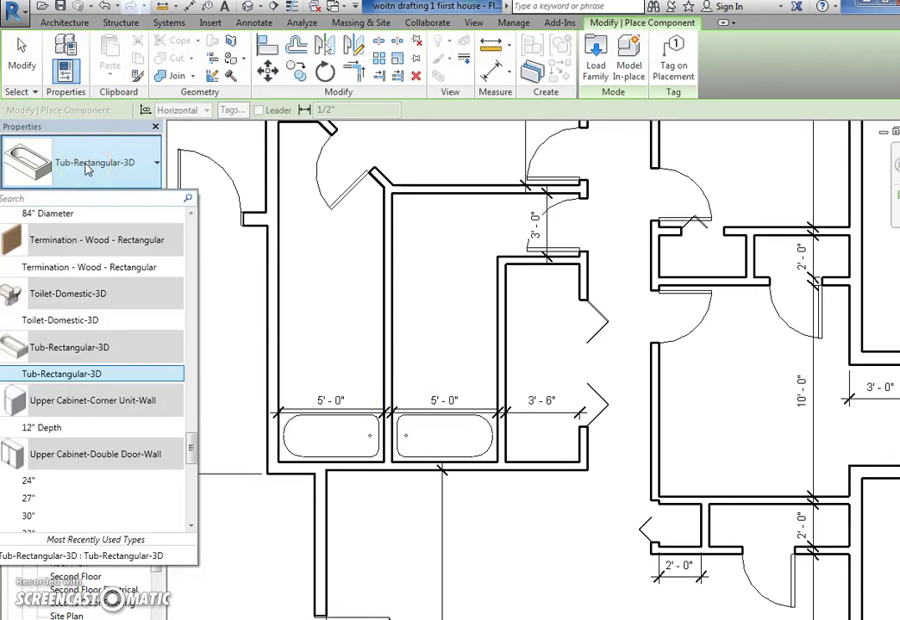
{"action": "left_click", "coordinate": [90, 324]}
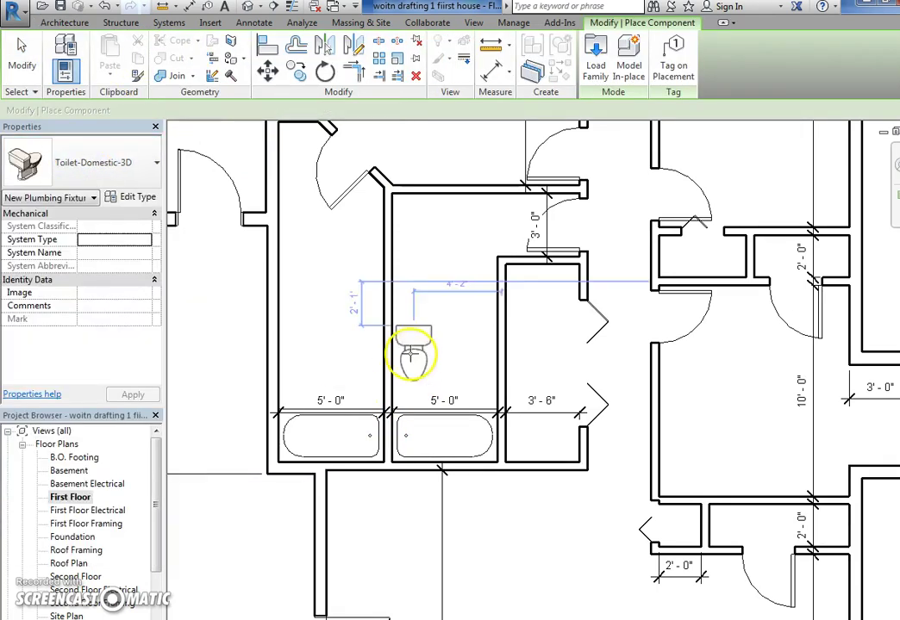
{"action": "left_click", "coordinate": [423, 356]}
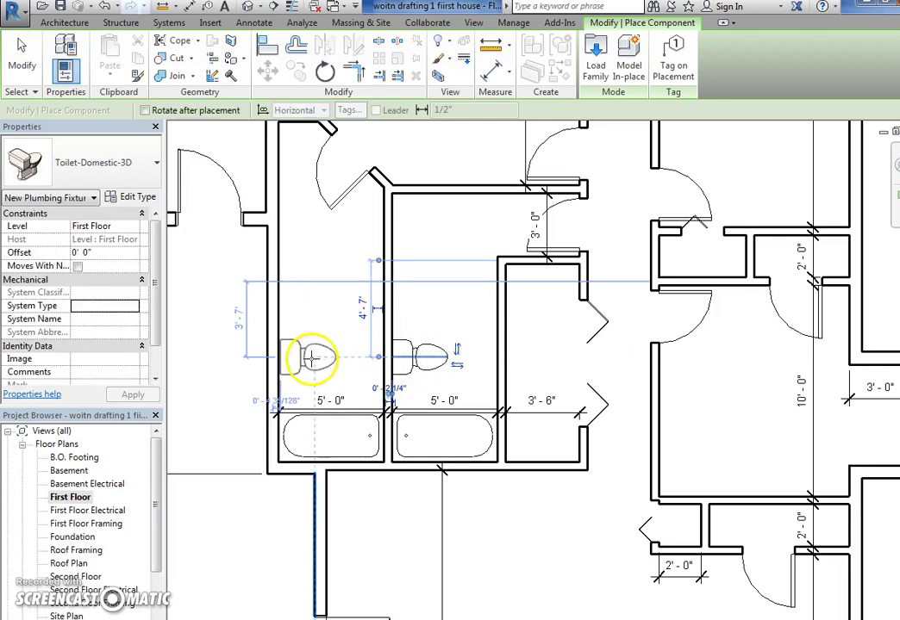
{"action": "left_click", "coordinate": [311, 357]}
{"action": "key", "text": "Escape"}
{"action": "key", "text": "Escape"}
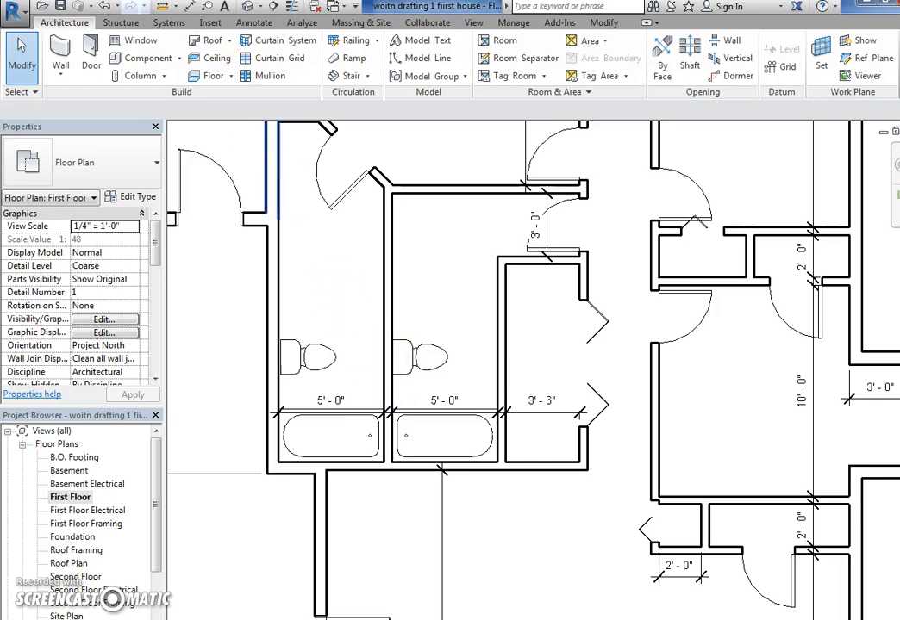
{"action": "left_click", "coordinate": [401, 345]}
{"action": "left_click", "coordinate": [405, 296]}
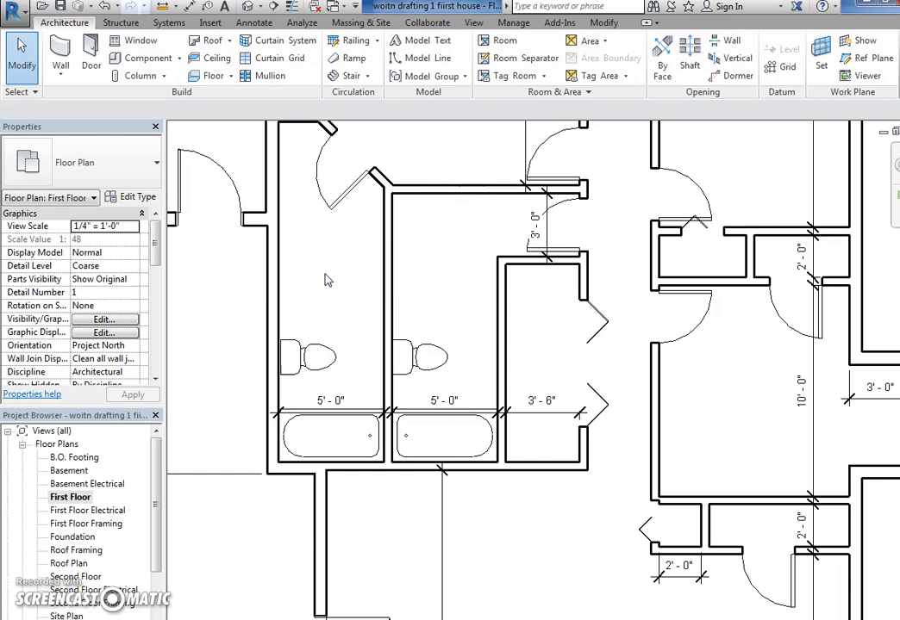
Load the Lavatory - Vanity family from the Plumbing, MEP, Fixtures, Lavatories folder of the US Imperial library.
{"action": "left_click", "coordinate": [142, 59]}
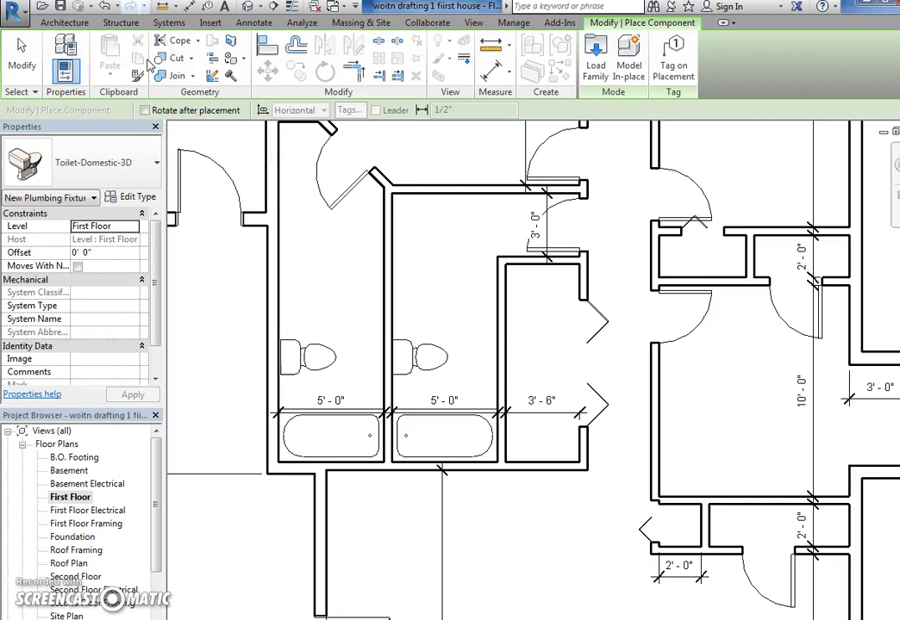
{"action": "scroll", "coordinate": [148, 66], "scroll_direction": "up", "scroll_amount": 1}
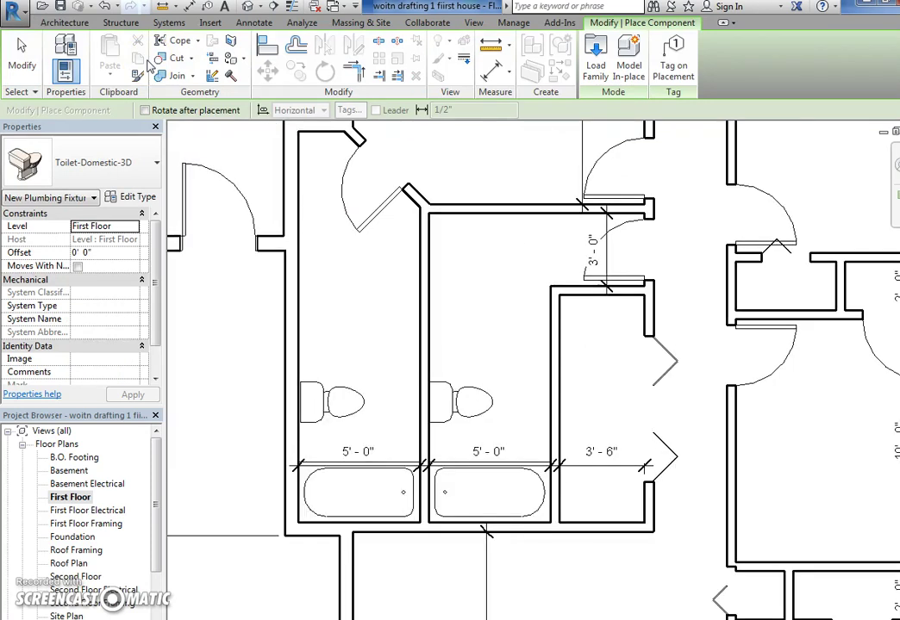
{"action": "left_click", "coordinate": [602, 74]}
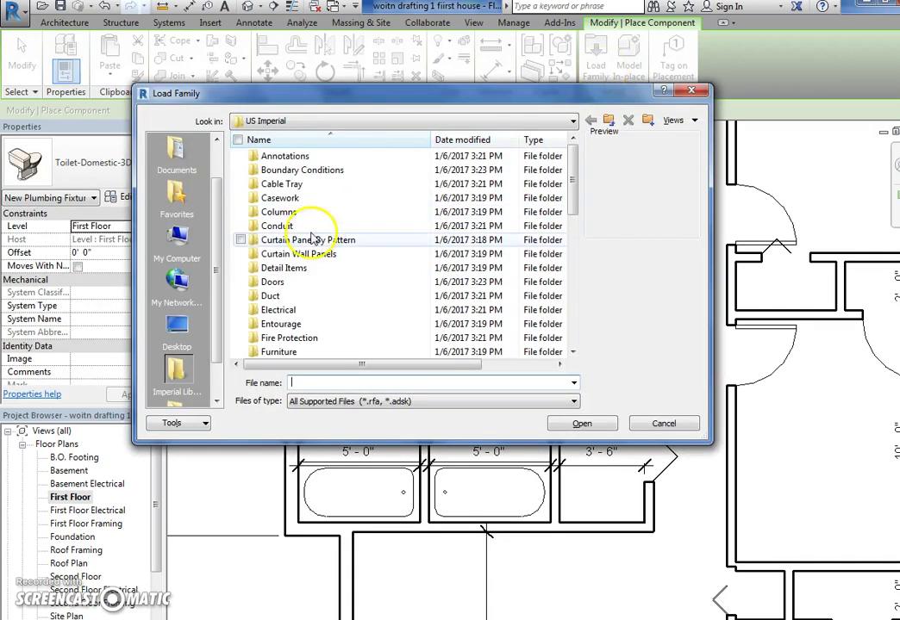
{"action": "scroll", "coordinate": [321, 233], "scroll_direction": "down", "scroll_amount": 3}
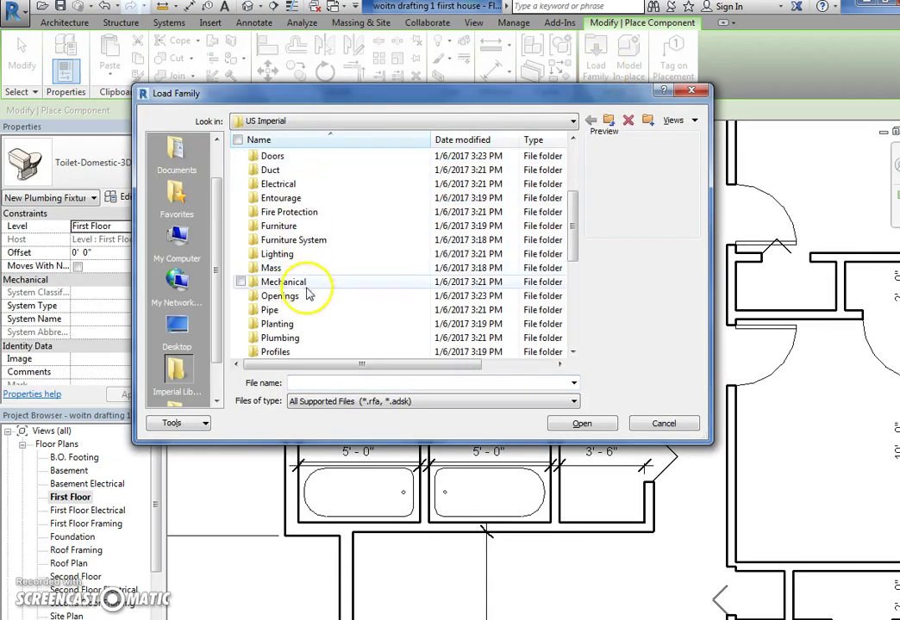
{"action": "double_click", "coordinate": [289, 338]}
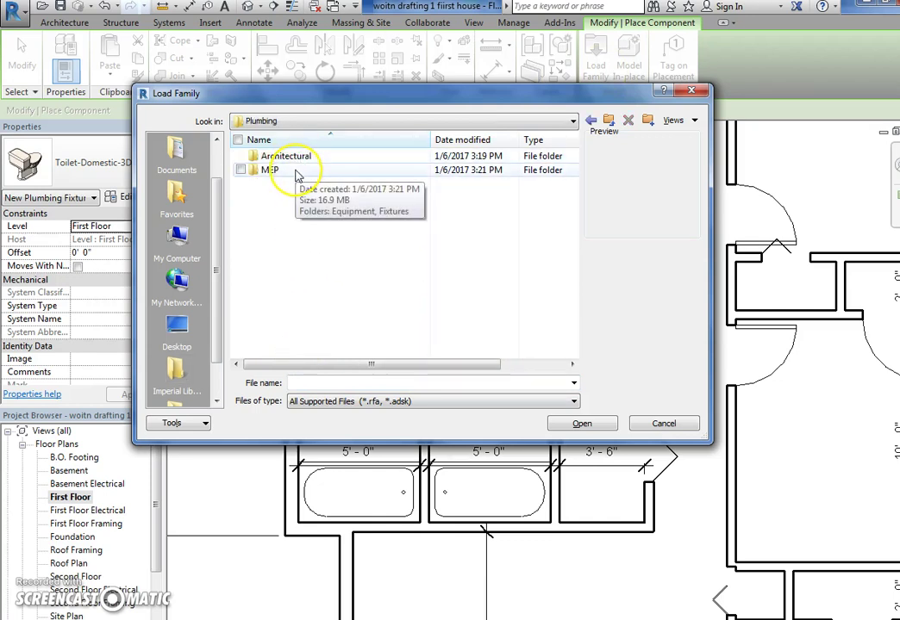
{"action": "double_click", "coordinate": [269, 170]}
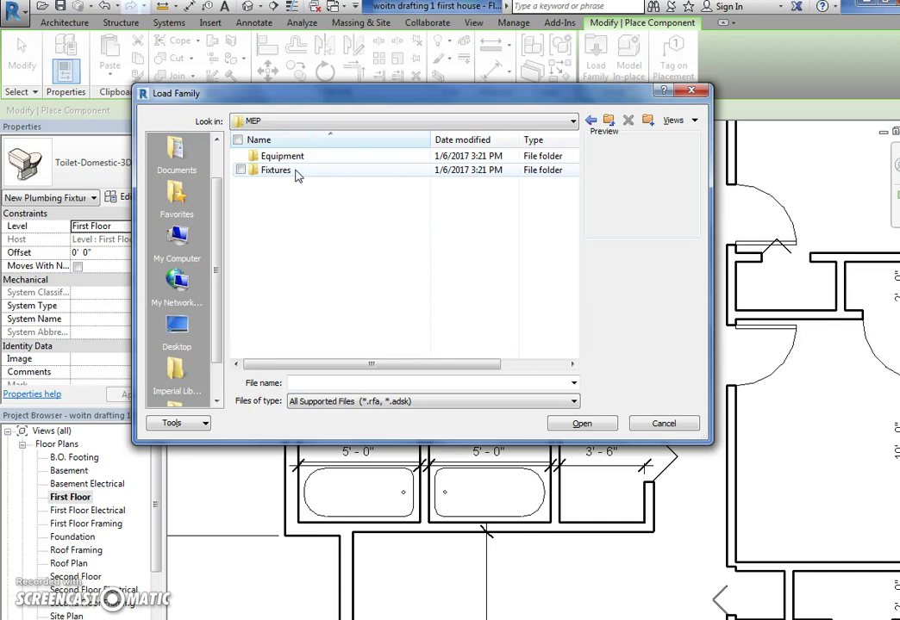
{"action": "double_click", "coordinate": [295, 175]}
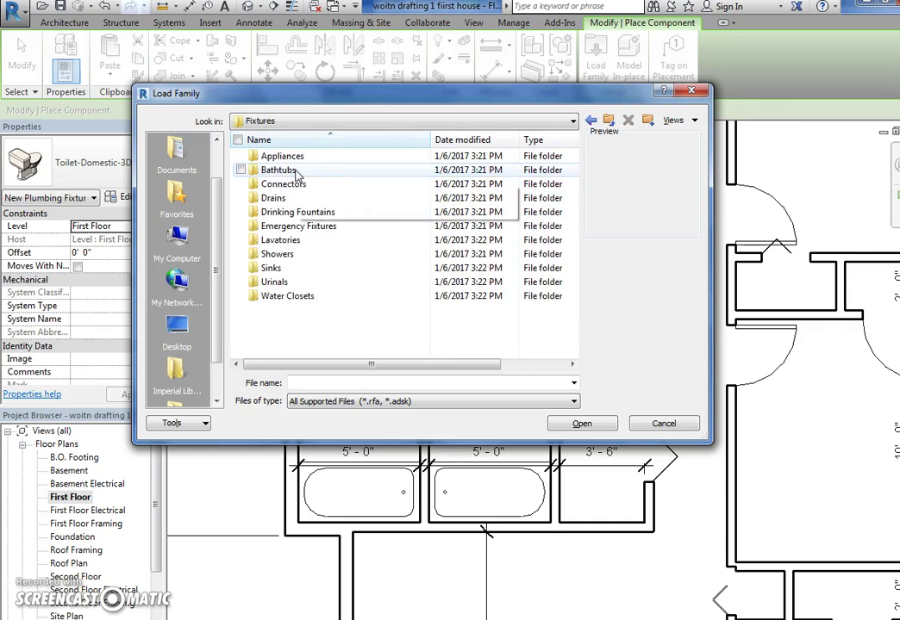
{"action": "double_click", "coordinate": [317, 242]}
{"action": "left_click", "coordinate": [315, 184]}
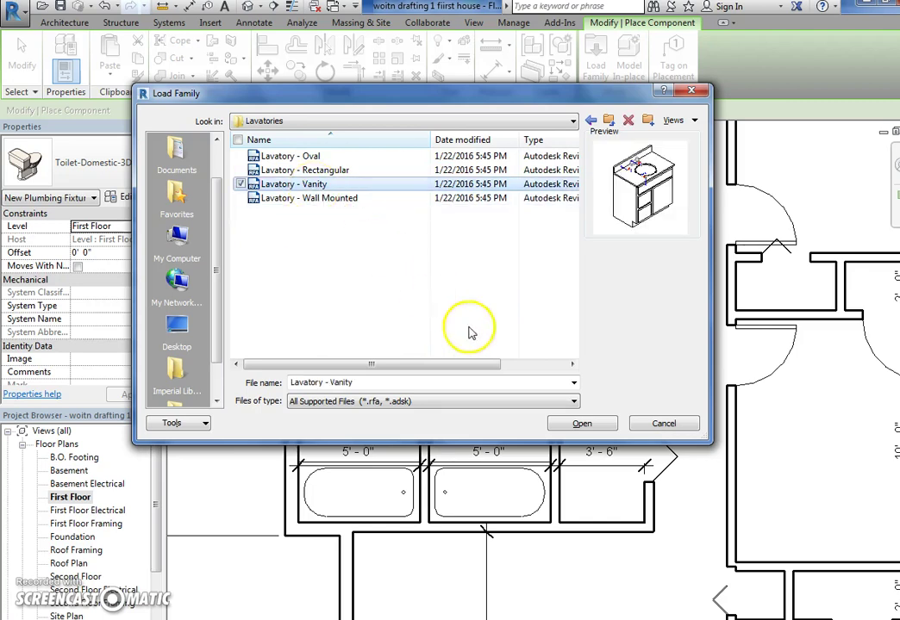
{"action": "left_click", "coordinate": [562, 424]}
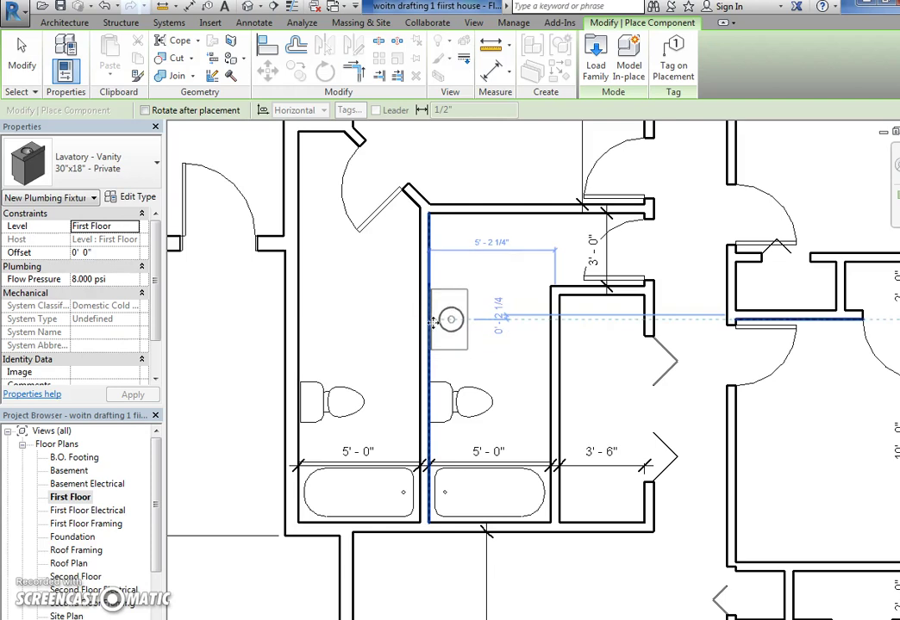
Place two 30"x18" - Private vanities side by side along the left wall of the right bathroom, above the toilet.
{"action": "left_click", "coordinate": [433, 322]}
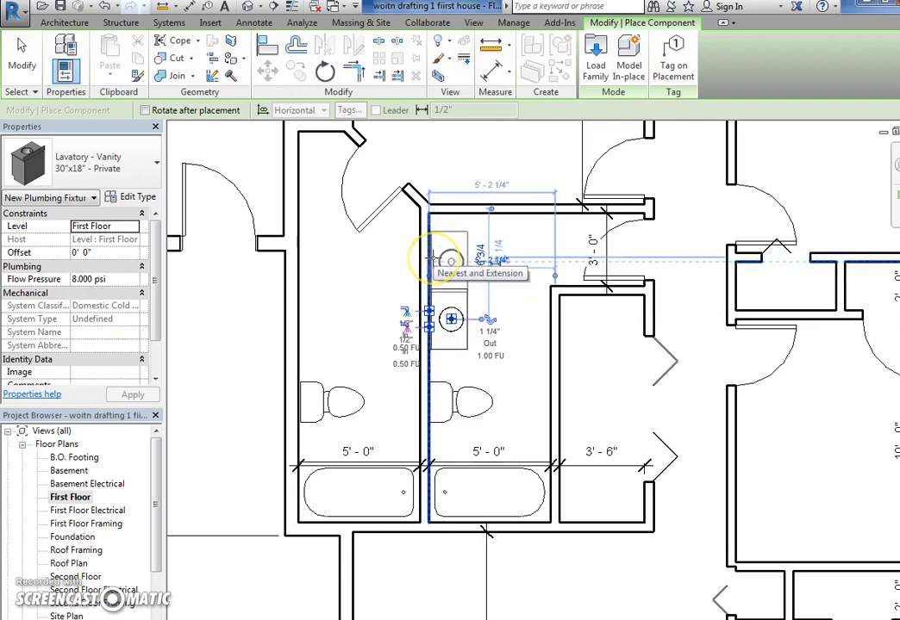
{"action": "scroll", "coordinate": [431, 260], "scroll_direction": "up", "scroll_amount": 2}
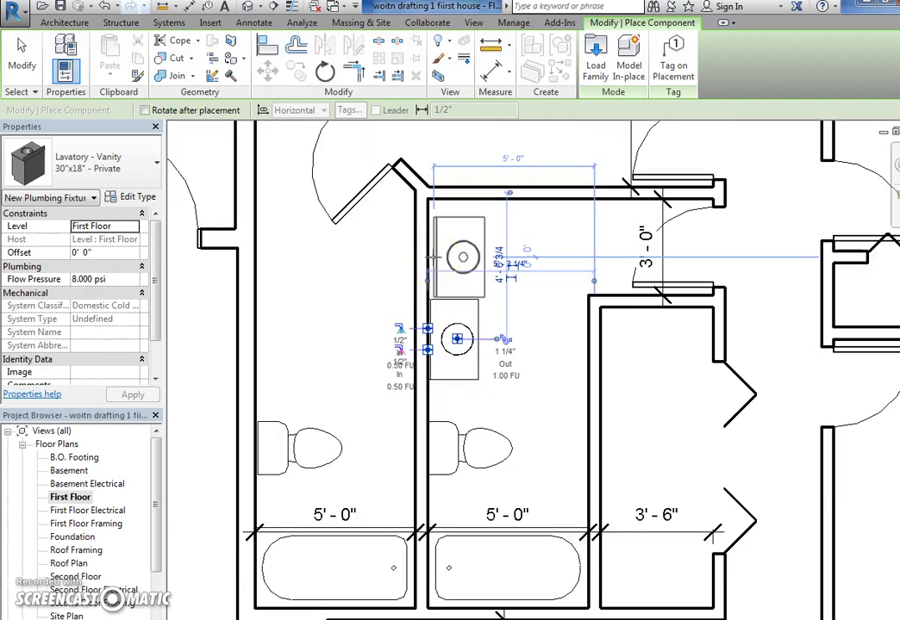
{"action": "left_click", "coordinate": [429, 257]}
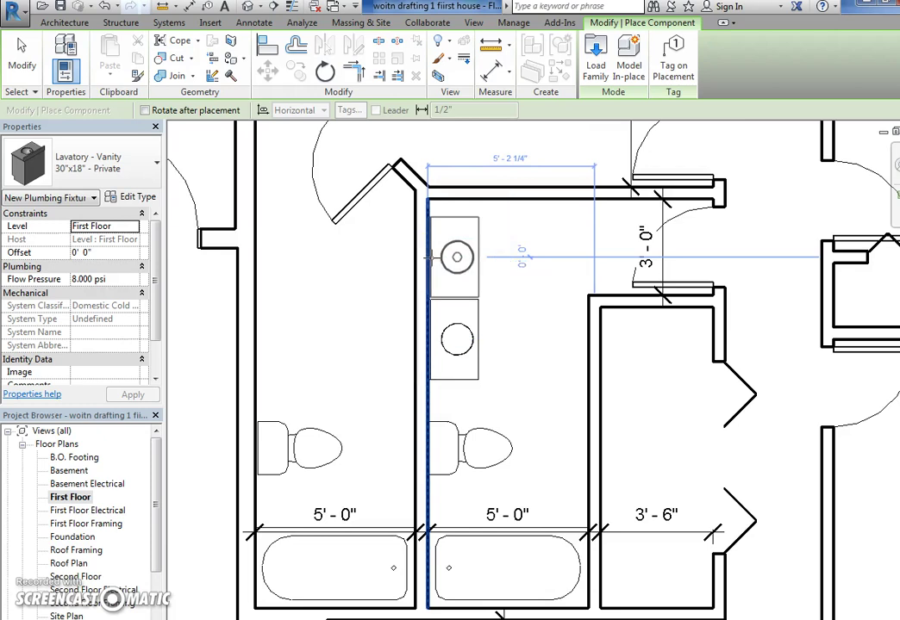
Place two matching 30"x18" vanities along the left wall of the left bathroom, above the toilet, and finish placement.
{"action": "left_click", "coordinate": [256, 257]}
{"action": "left_click", "coordinate": [256, 338]}
{"action": "key", "text": "Escape"}
{"action": "key", "text": "Escape"}
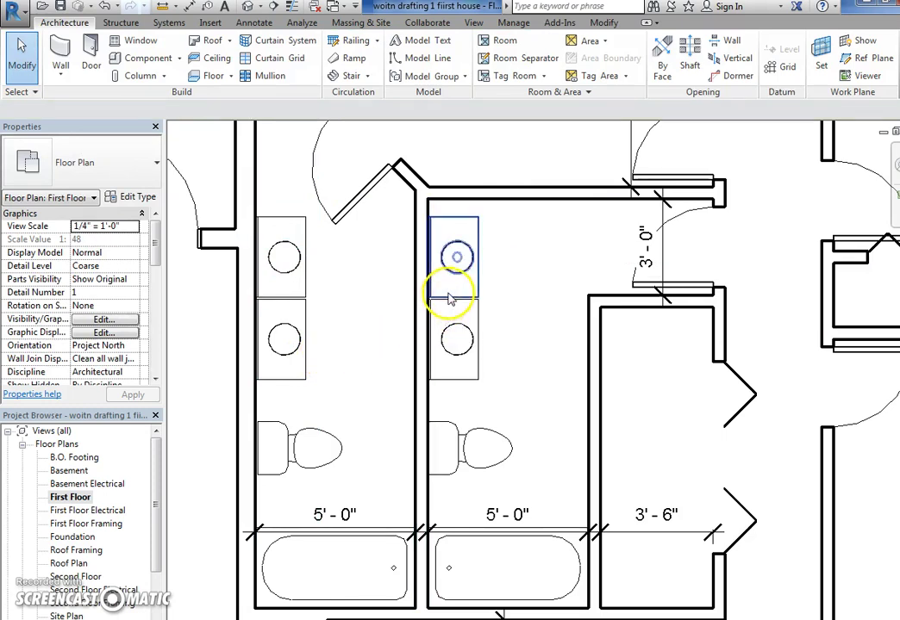
Set the Lavatory Width of the 30"x18" - Private vanity type to 3' through the right bathroom's upper vanity.
{"action": "left_click", "coordinate": [450, 259]}
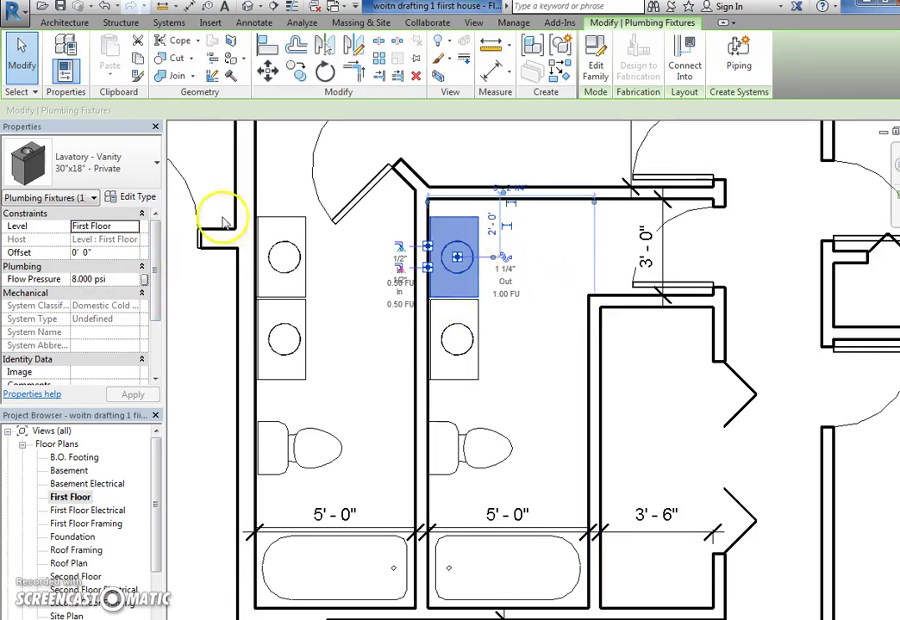
{"action": "left_click", "coordinate": [138, 197]}
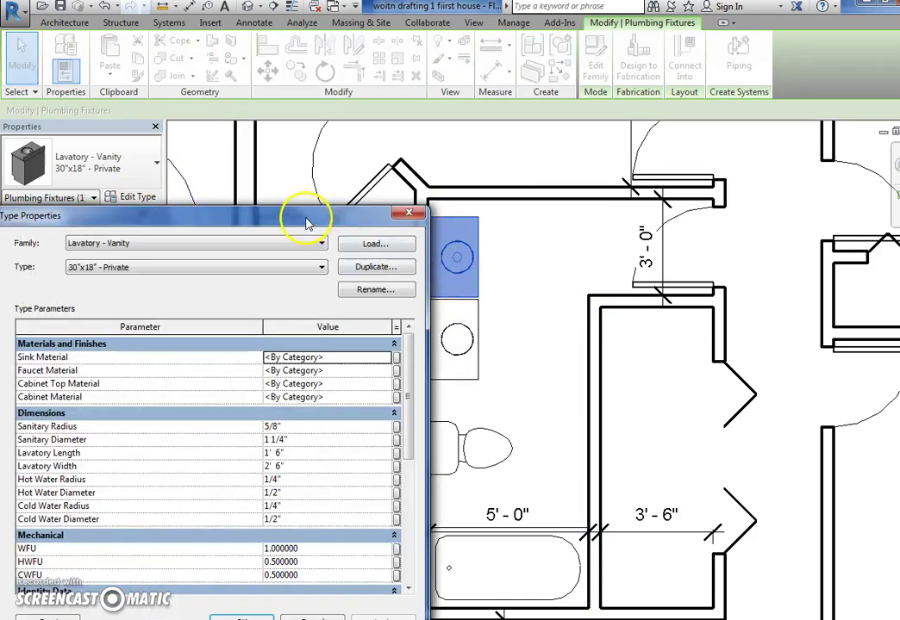
{"action": "left_click_drag", "start_coordinate": [306, 224], "coordinate": [336, 148]}
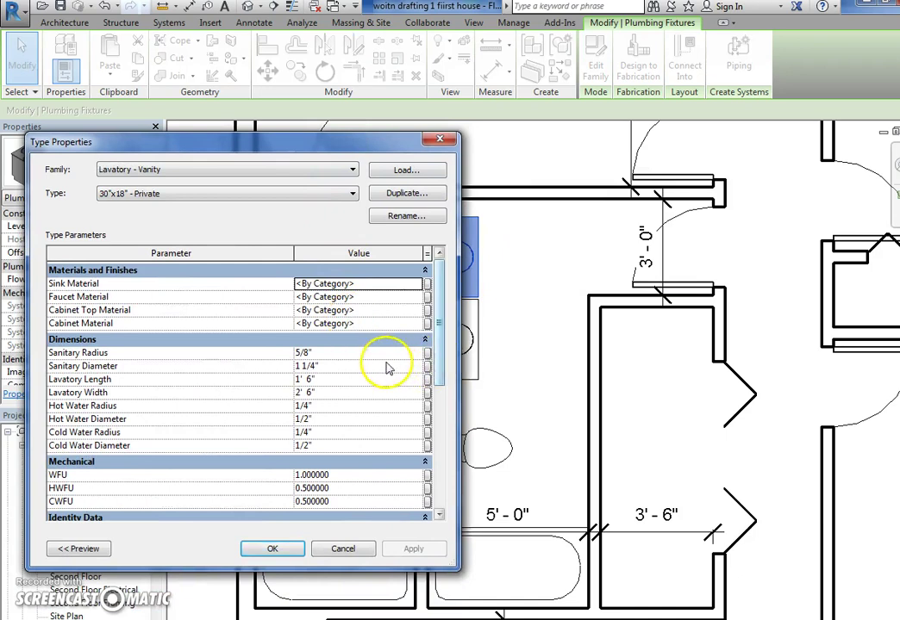
{"action": "left_click", "coordinate": [320, 392]}
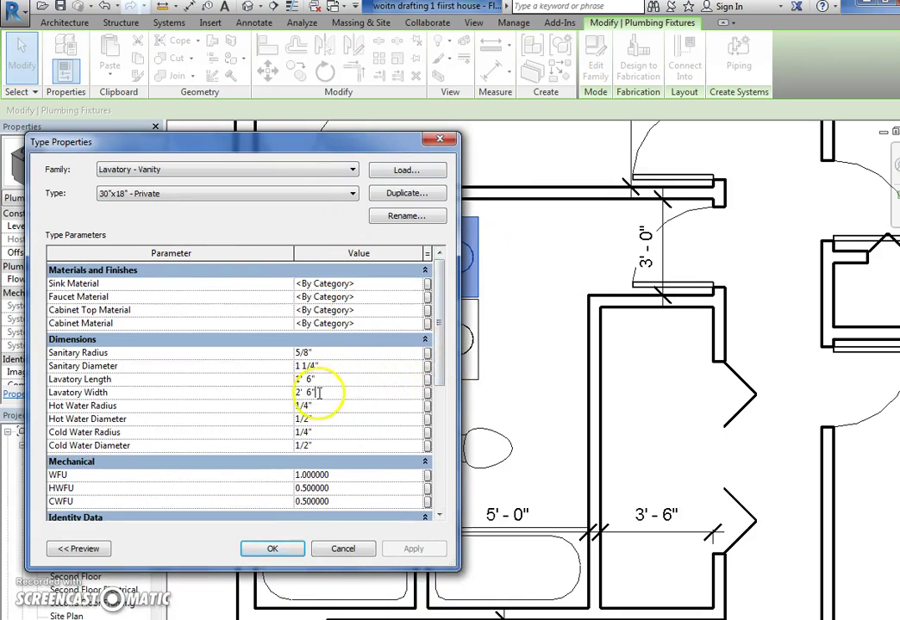
{"action": "left_click_drag", "start_coordinate": [319, 393], "coordinate": [249, 404]}
{"action": "type", "text": "3"}
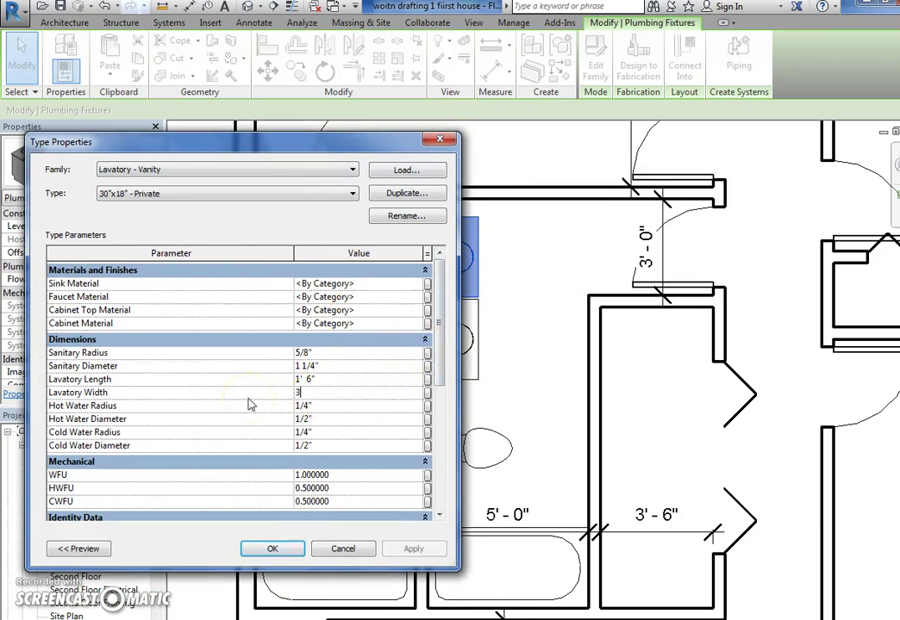
{"action": "left_click", "coordinate": [269, 543]}
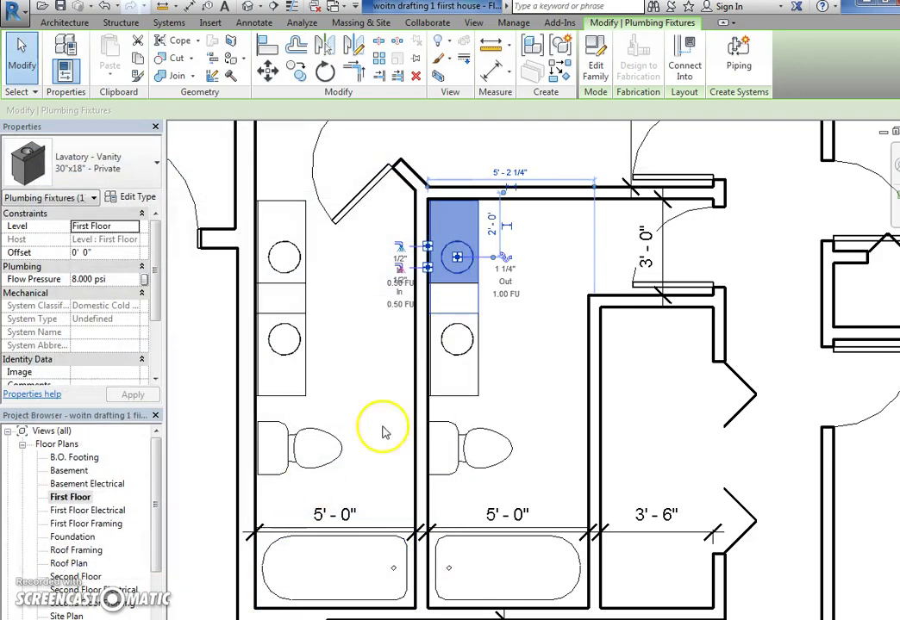
{"action": "left_click", "coordinate": [385, 433]}
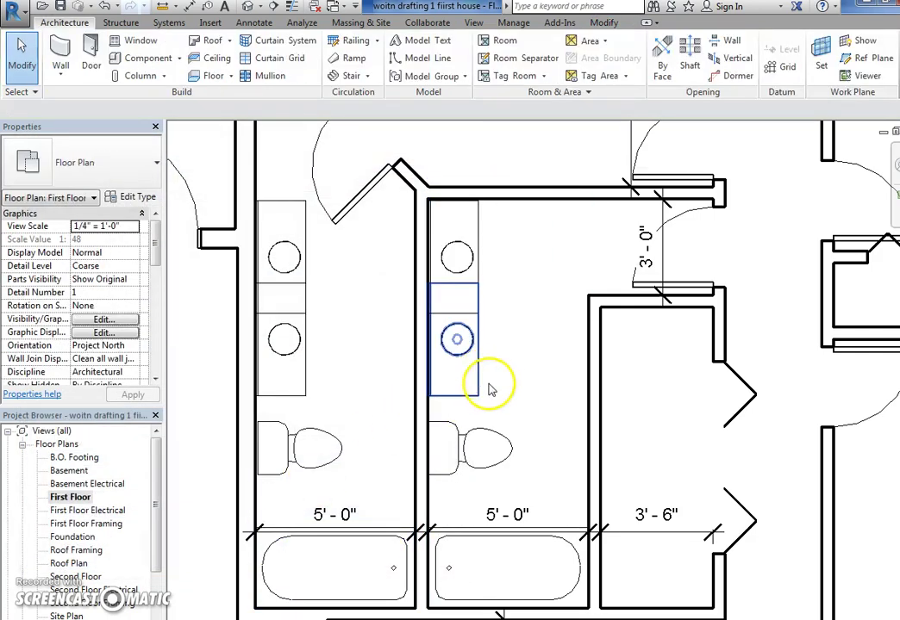
Try moving the left bathroom's upper vanity up to clear the lower one, and undo both the move and the type width change.
{"action": "left_click", "coordinate": [476, 378]}
{"action": "left_click_drag", "start_coordinate": [478, 380], "coordinate": [311, 224]}
{"action": "left_click", "coordinate": [343, 297]}
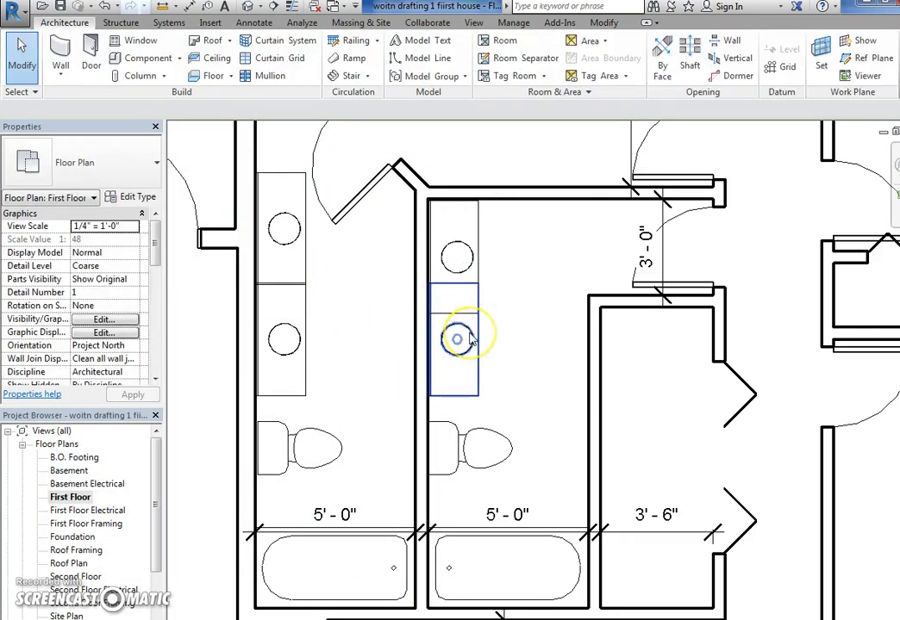
{"action": "key", "text": "ctrl+z"}
{"action": "key", "text": "ctrl+z"}
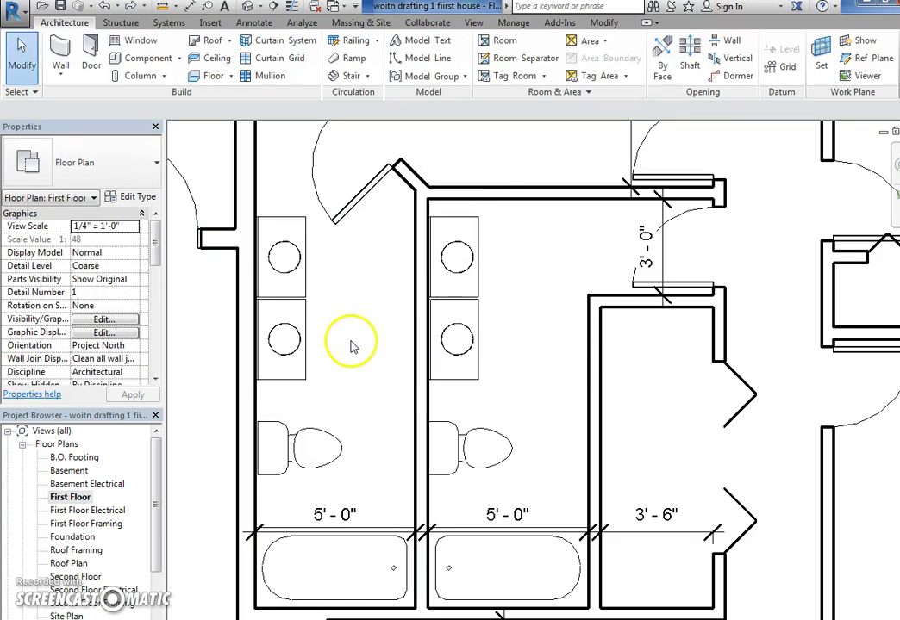
Duplicate the right bathroom's upper vanity type as "bigger sink" and set its Lavatory Width to 3' 0".
{"action": "left_click", "coordinate": [470, 299]}
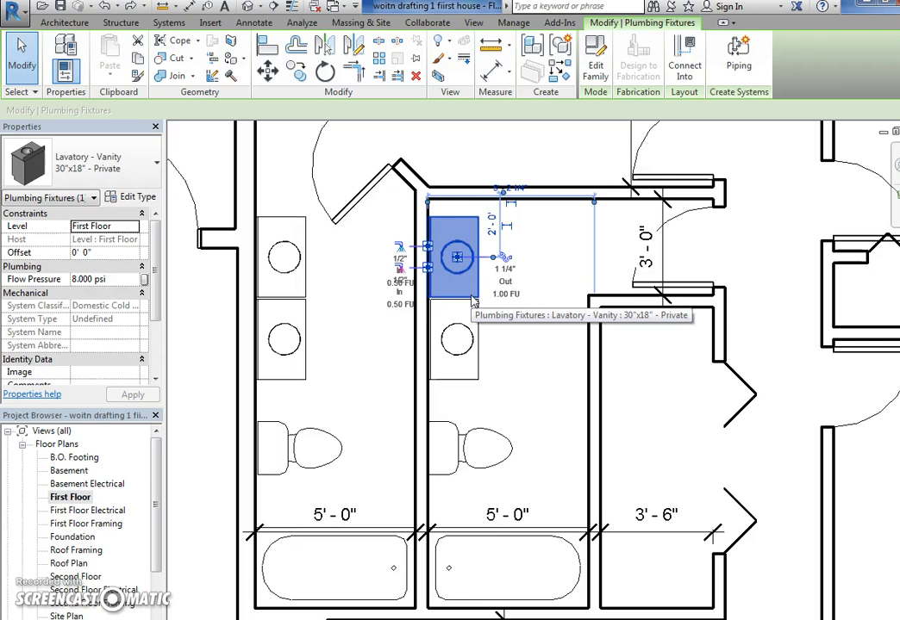
{"action": "left_click", "coordinate": [138, 197]}
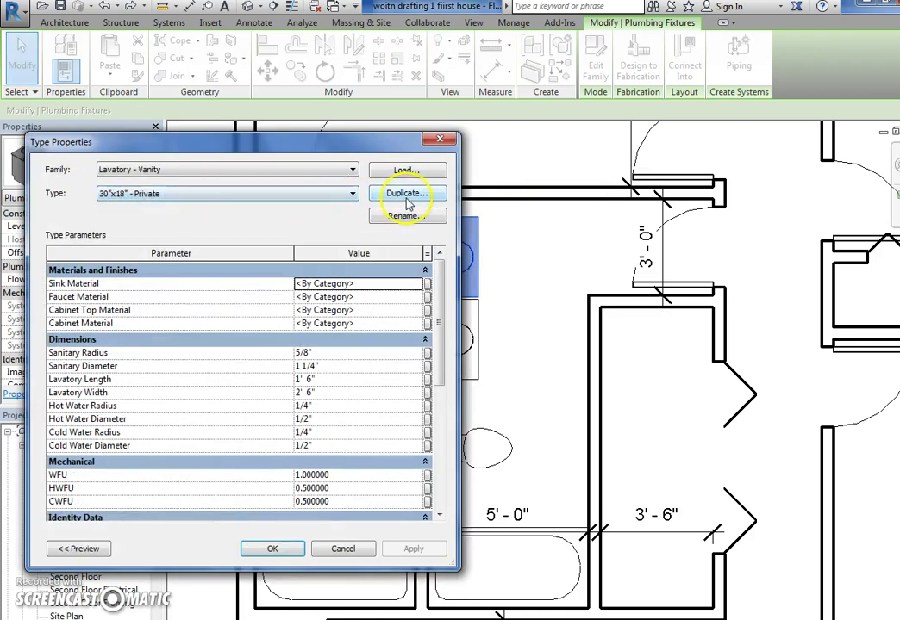
{"action": "left_click", "coordinate": [406, 195]}
{"action": "type", "text": "bigger sink"}
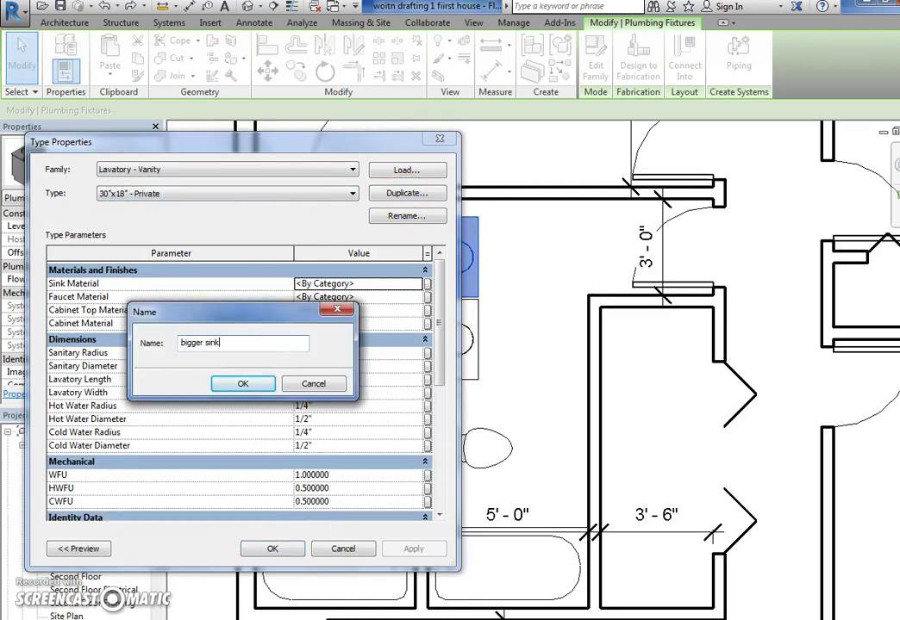
{"action": "key", "text": "Return"}
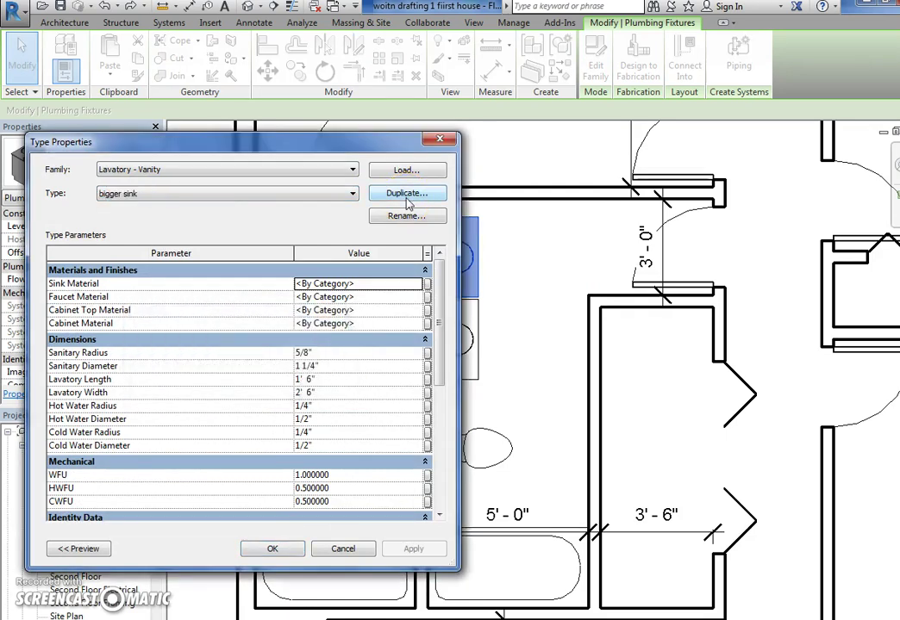
{"action": "left_click", "coordinate": [342, 394]}
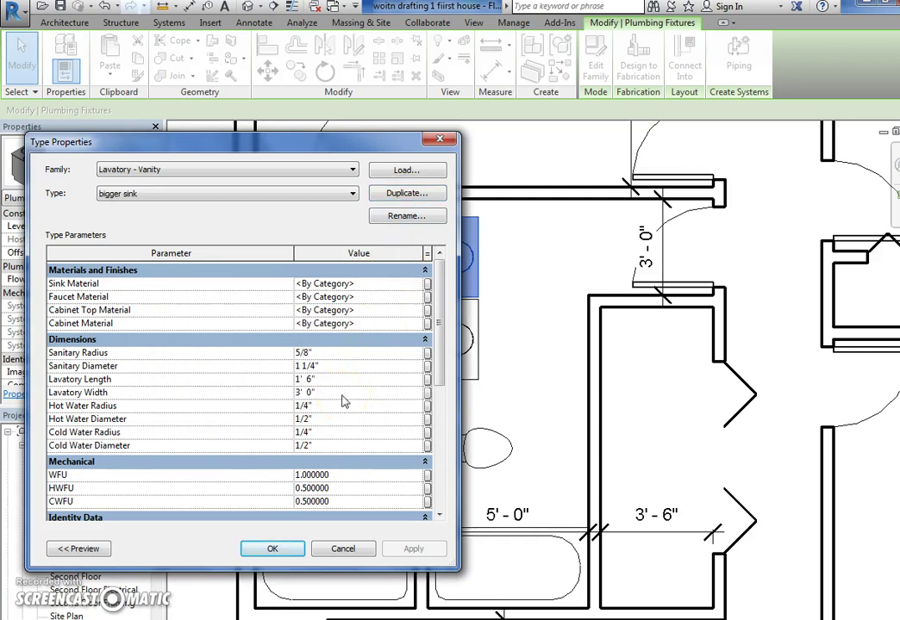
{"action": "left_click", "coordinate": [272, 552]}
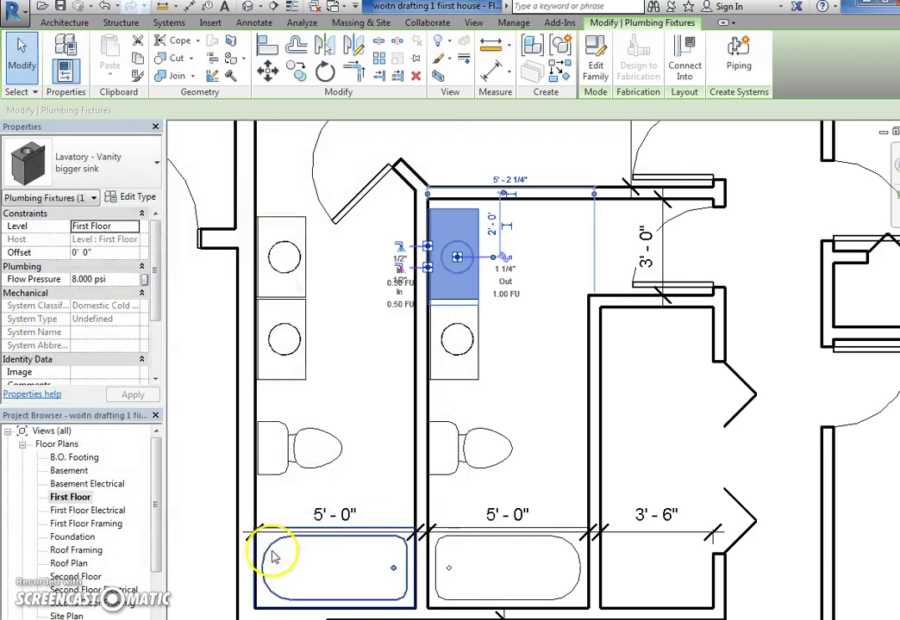
Nudge the right bathroom's bigger sink vanity up against the wall above it.
{"action": "left_click", "coordinate": [527, 348]}
{"action": "left_click", "coordinate": [481, 278]}
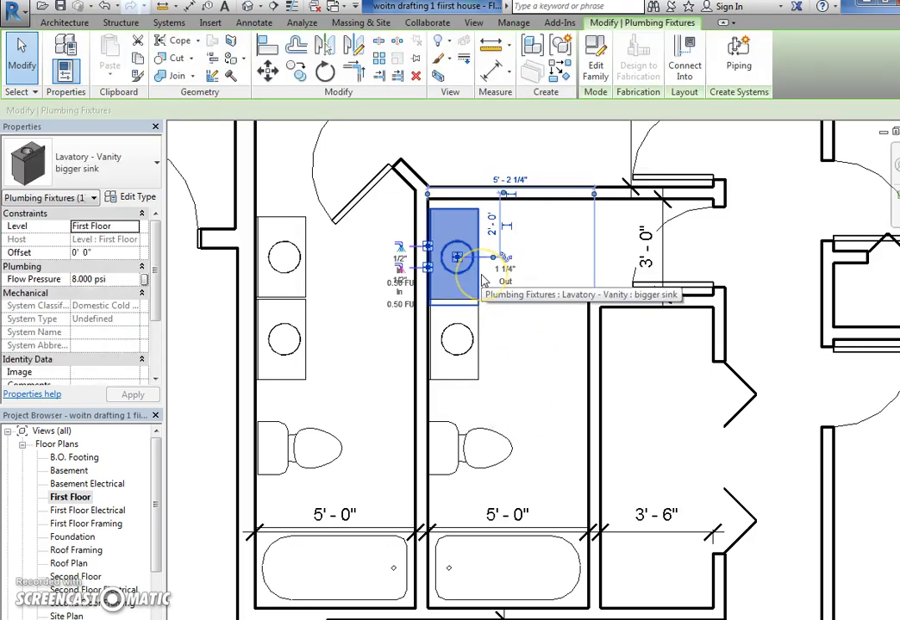
{"action": "key", "text": "Up"}
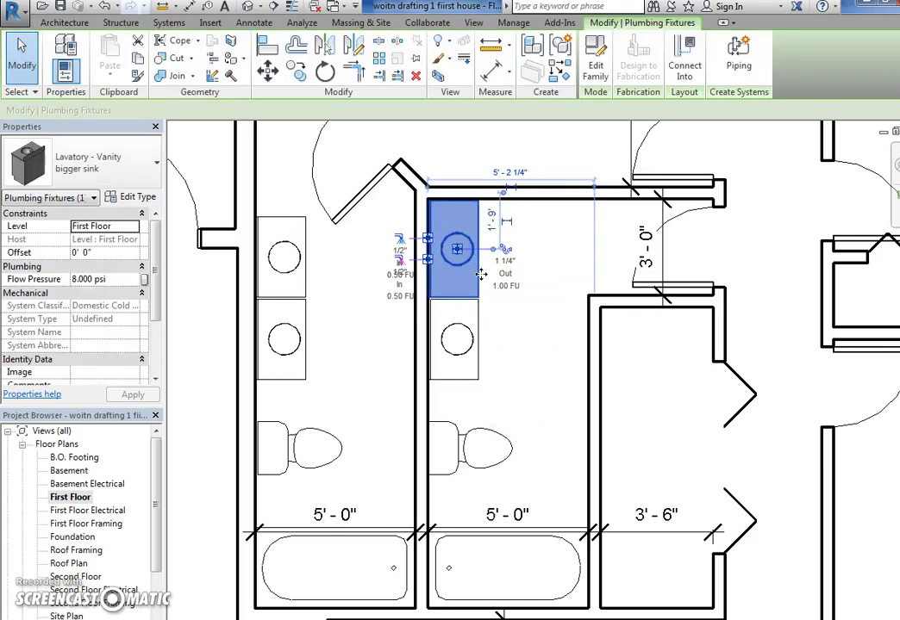
{"action": "left_click", "coordinate": [493, 333]}
Change the right bathroom's lower vanity to the bigger sink type and set it flush below the upper vanity.
{"action": "left_click", "coordinate": [483, 338]}
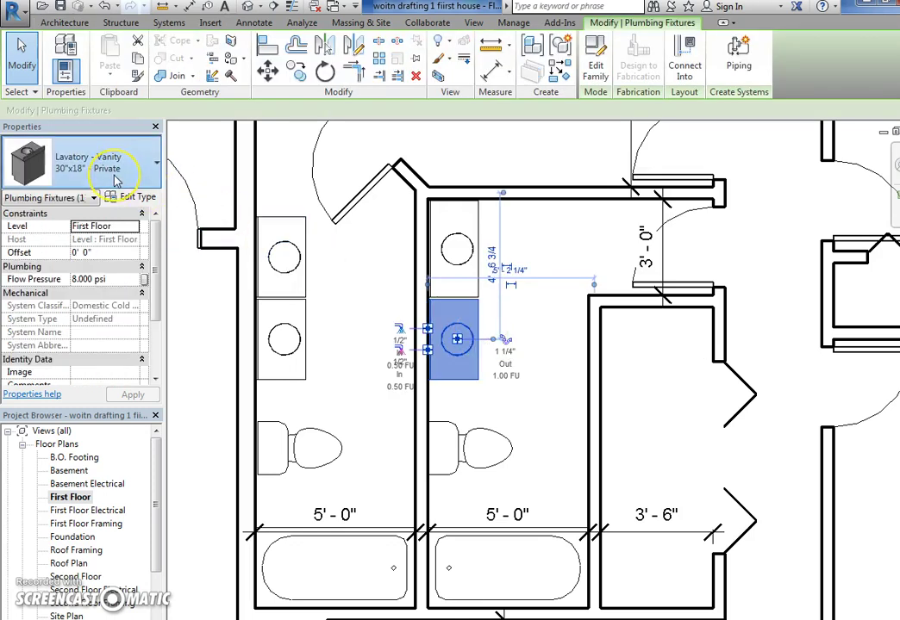
{"action": "left_click", "coordinate": [116, 176]}
{"action": "left_click", "coordinate": [111, 262]}
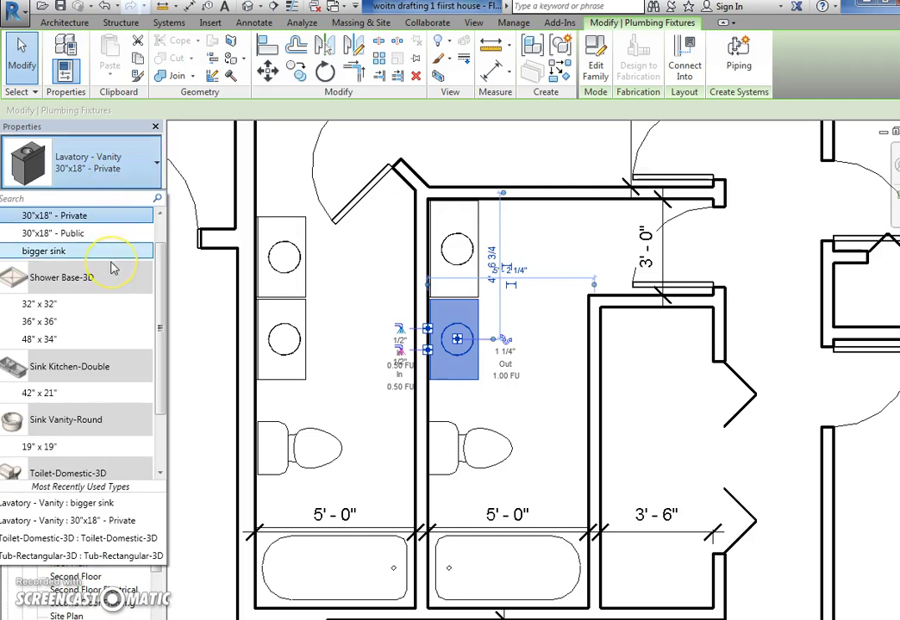
{"action": "scroll", "coordinate": [111, 268], "scroll_direction": "up", "scroll_amount": 1}
{"action": "mouse_move", "coordinate": [100, 287]}
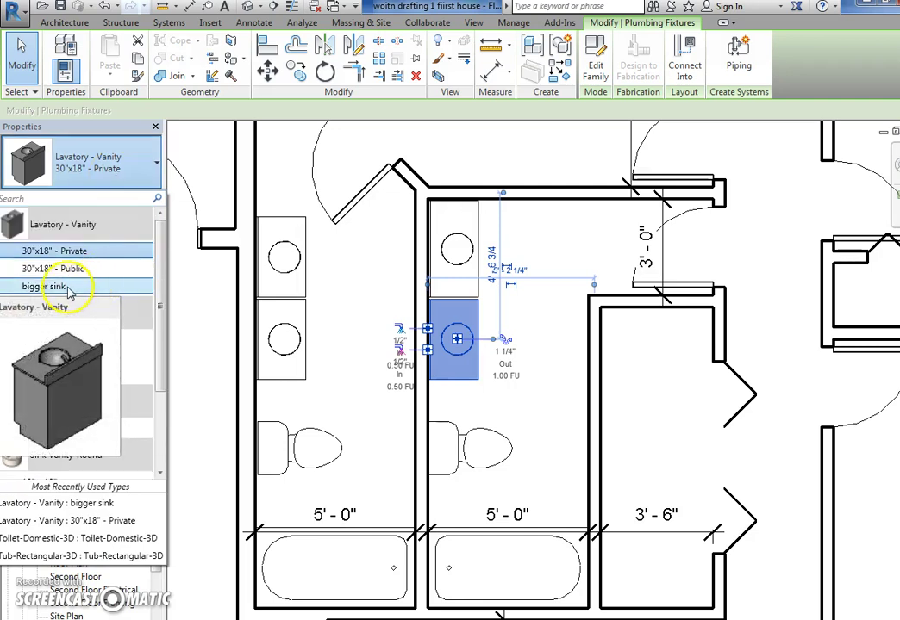
{"action": "left_click", "coordinate": [69, 292]}
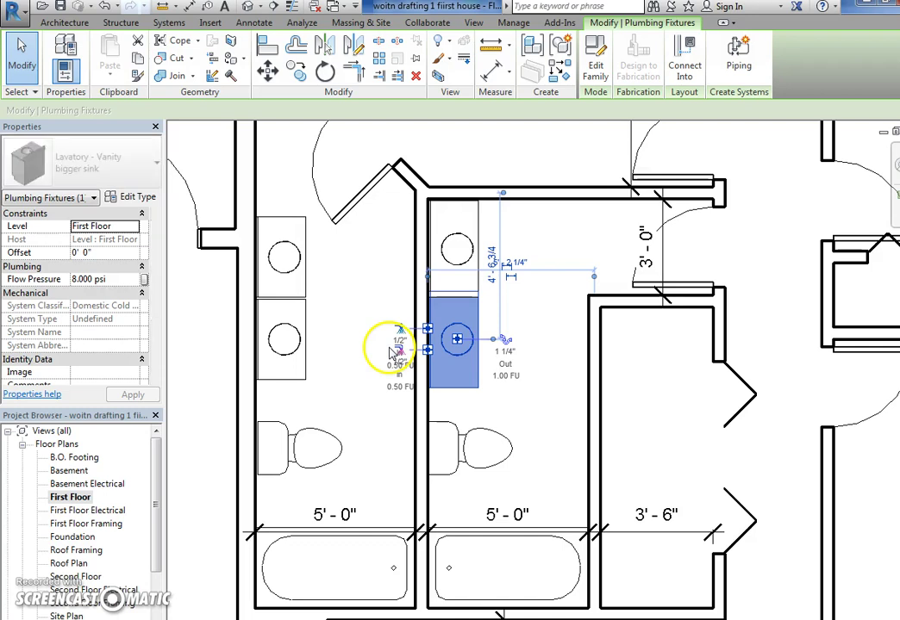
{"action": "left_click", "coordinate": [360, 315]}
Duplicate the left bathroom's upper vanity type as "master bathroom sink" with a Lavatory Width of 3' 6", and shift the vanity up clear of the lower one.
{"action": "left_click", "coordinate": [305, 289]}
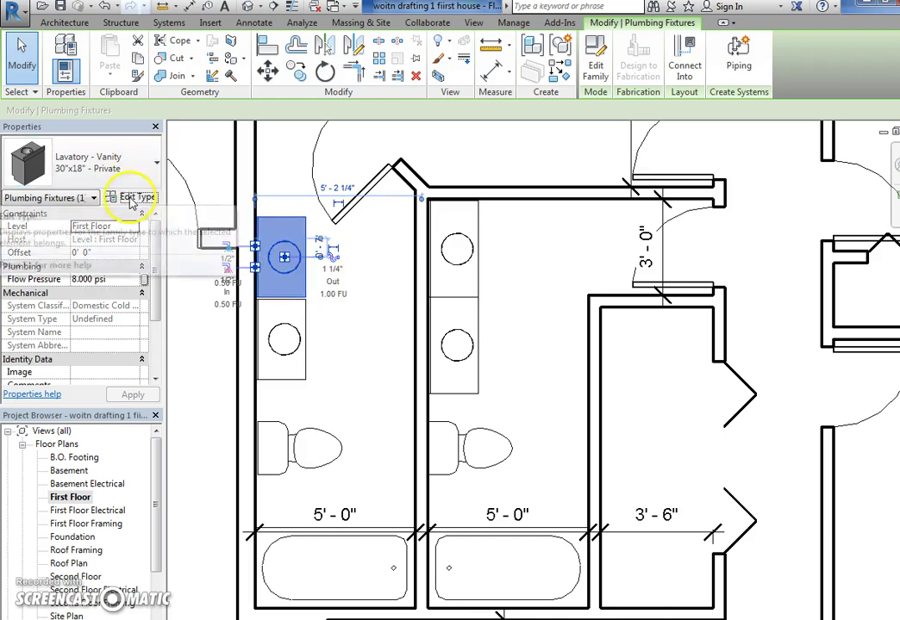
{"action": "left_click", "coordinate": [138, 196]}
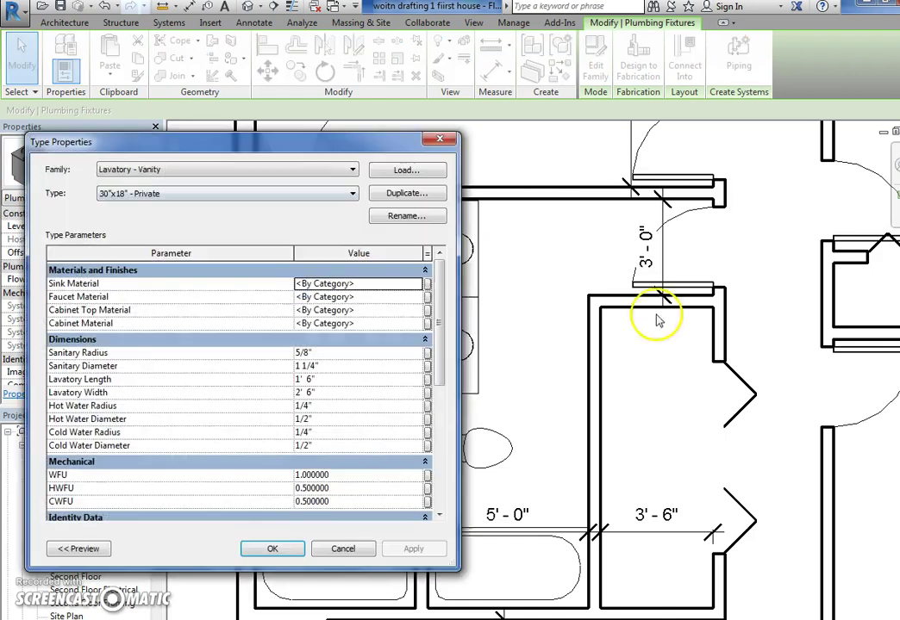
{"action": "left_click", "coordinate": [408, 195]}
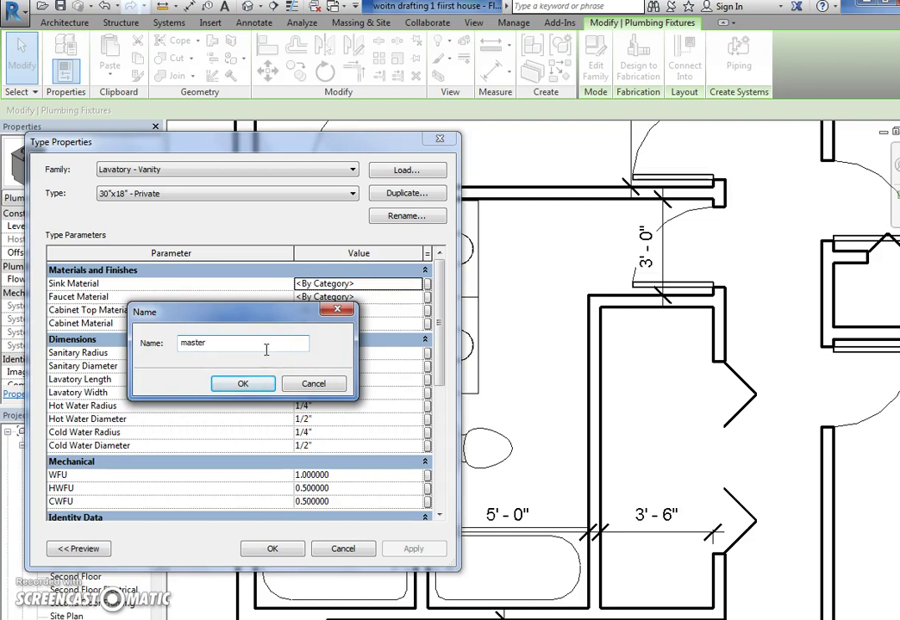
{"action": "type", "text": "master bathroom sink"}
{"action": "key", "text": "Return"}
{"action": "left_click", "coordinate": [364, 393]}
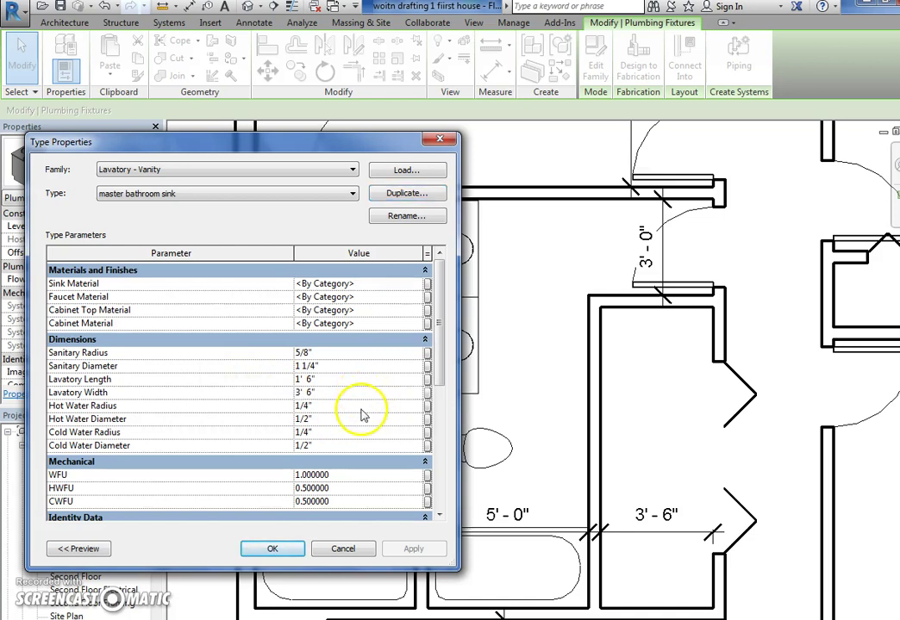
{"action": "left_click", "coordinate": [272, 548]}
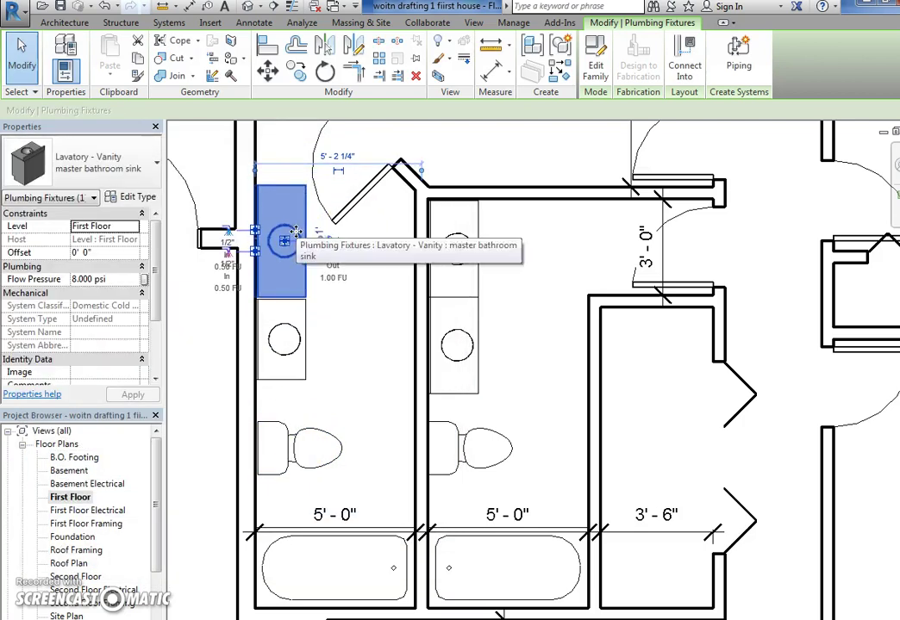
Change the left bathroom's lower vanity to the master bathroom sink type and move it down flush below the upper vanity.
{"action": "left_click", "coordinate": [323, 345]}
{"action": "left_click", "coordinate": [303, 334]}
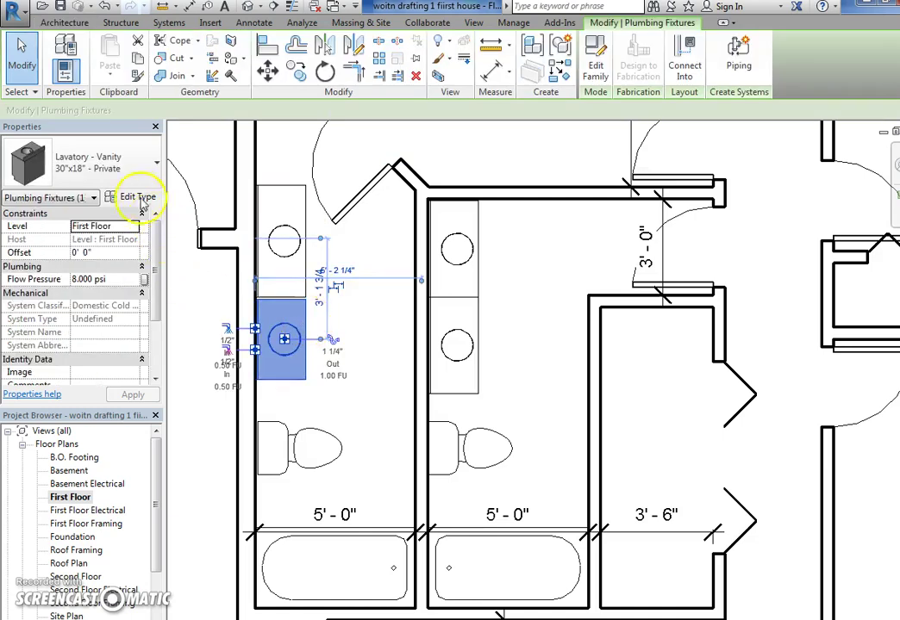
{"action": "left_click", "coordinate": [138, 198]}
{"action": "left_click", "coordinate": [438, 139]}
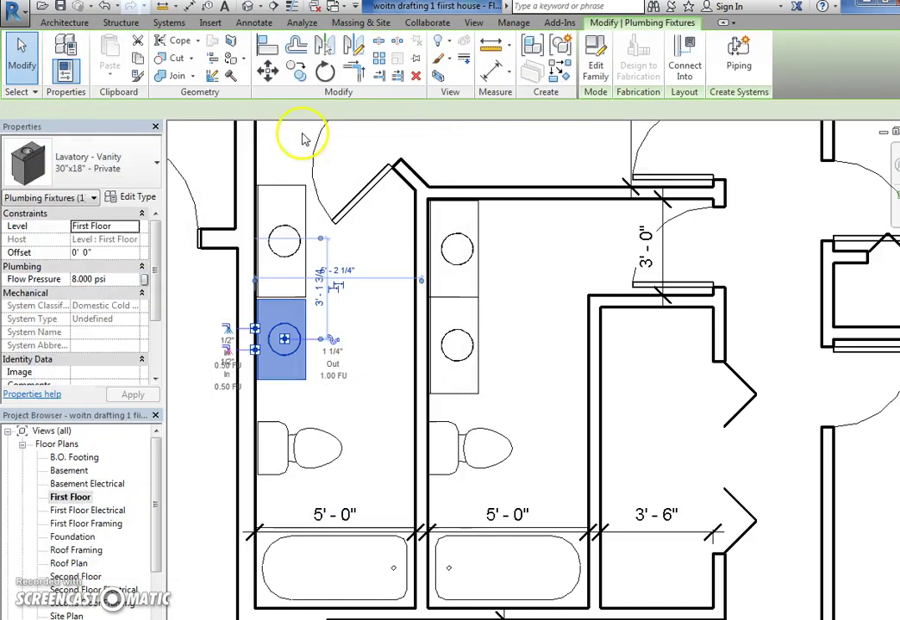
{"action": "left_click", "coordinate": [141, 155]}
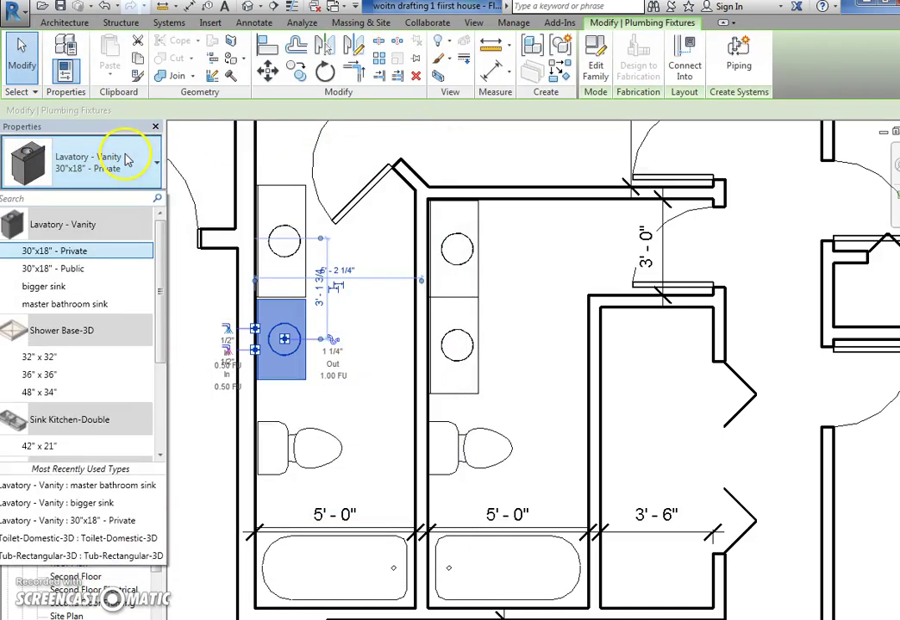
{"action": "left_click", "coordinate": [95, 304]}
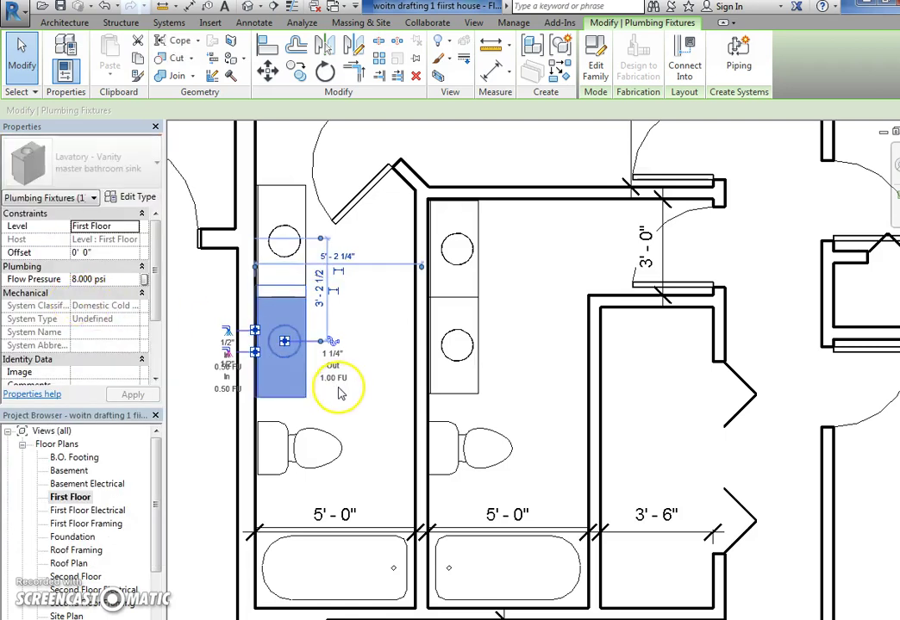
{"action": "left_click_drag", "start_coordinate": [342, 393], "coordinate": [341, 391]}
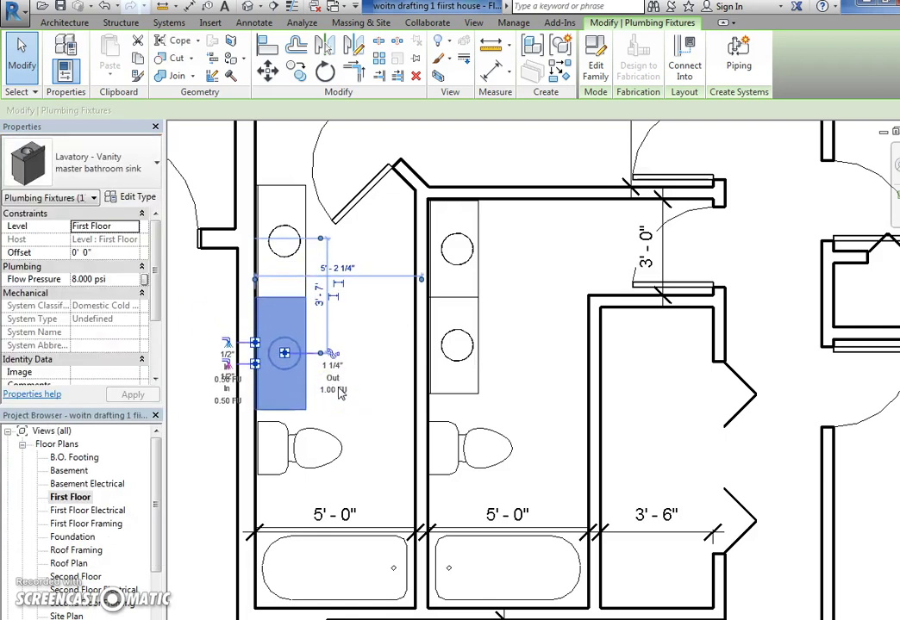
{"action": "left_click", "coordinate": [401, 362]}
Place a 30" x 25" x 35" Dryer against the left wall of the 3' 6" wide closet beside the right bathroom.
{"action": "scroll", "coordinate": [388, 353], "scroll_direction": "down", "scroll_amount": 2}
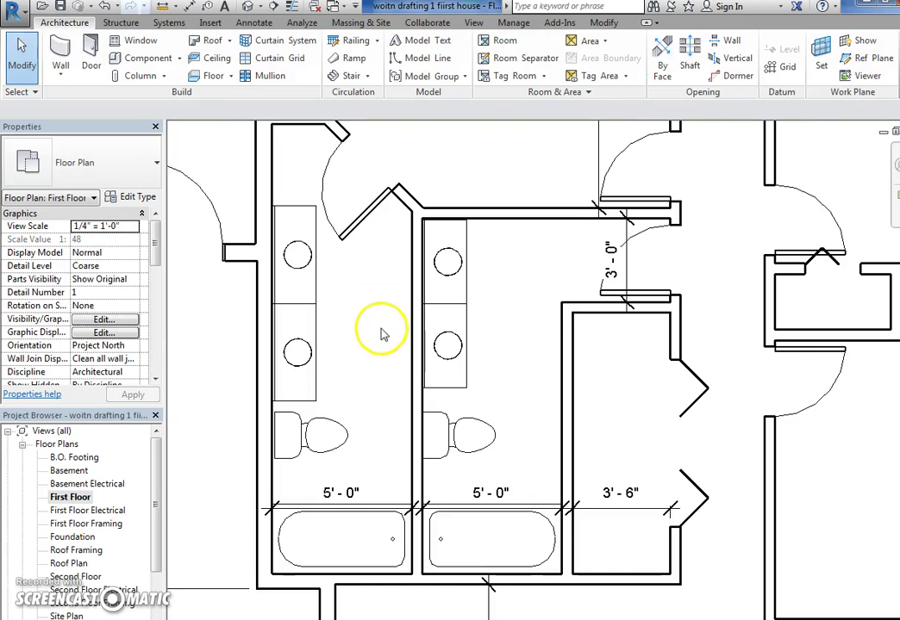
{"action": "middle_click_drag", "start_coordinate": [306, 338], "coordinate": [257, 336]}
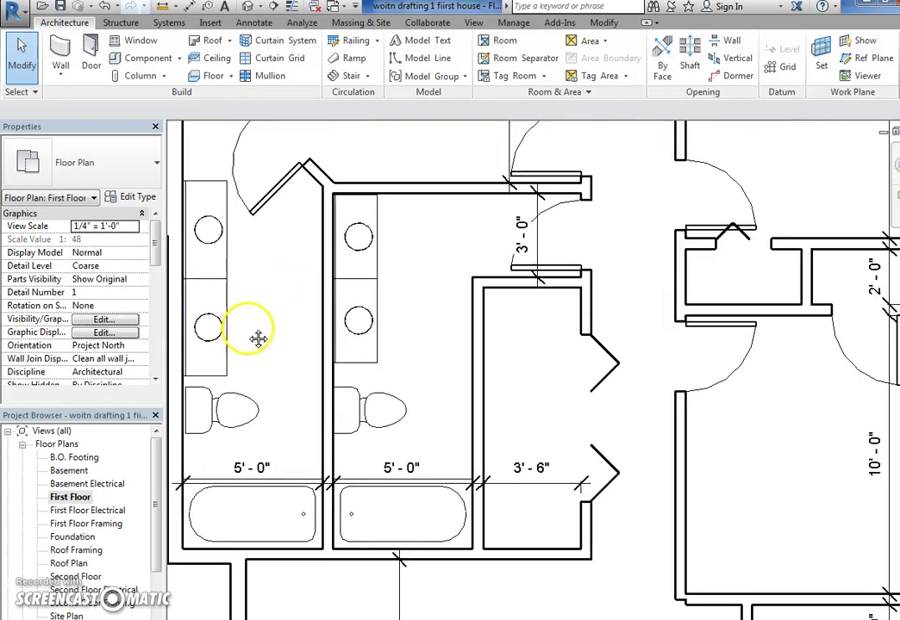
{"action": "middle_click_drag", "start_coordinate": [560, 423], "coordinate": [441, 338]}
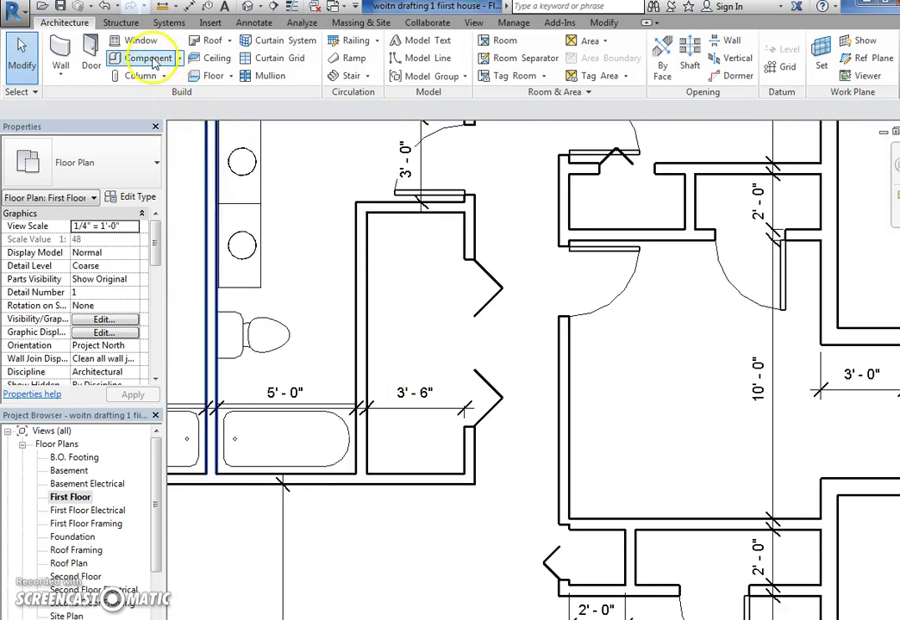
{"action": "left_click", "coordinate": [143, 58]}
{"action": "left_click", "coordinate": [129, 160]}
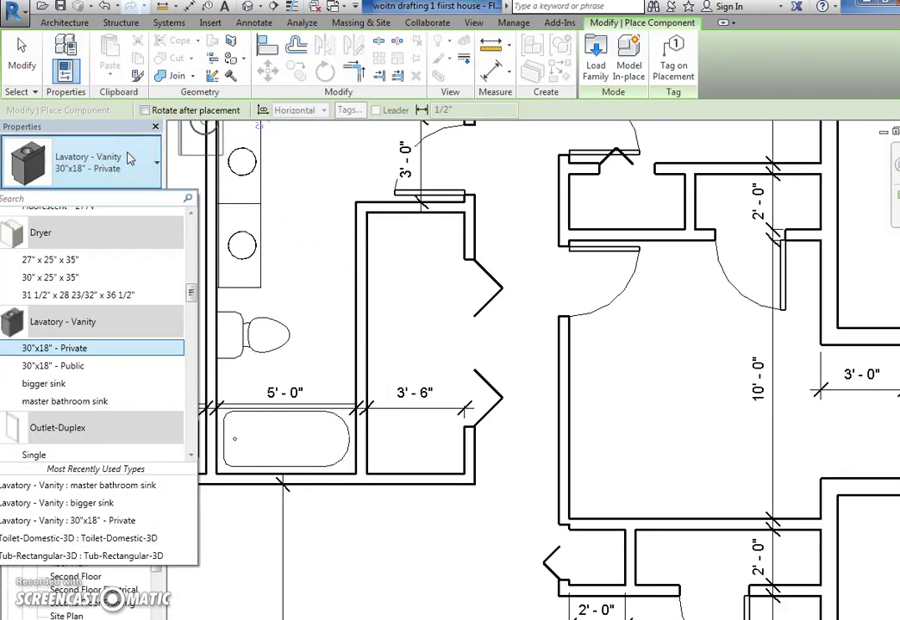
{"action": "left_click", "coordinate": [73, 279]}
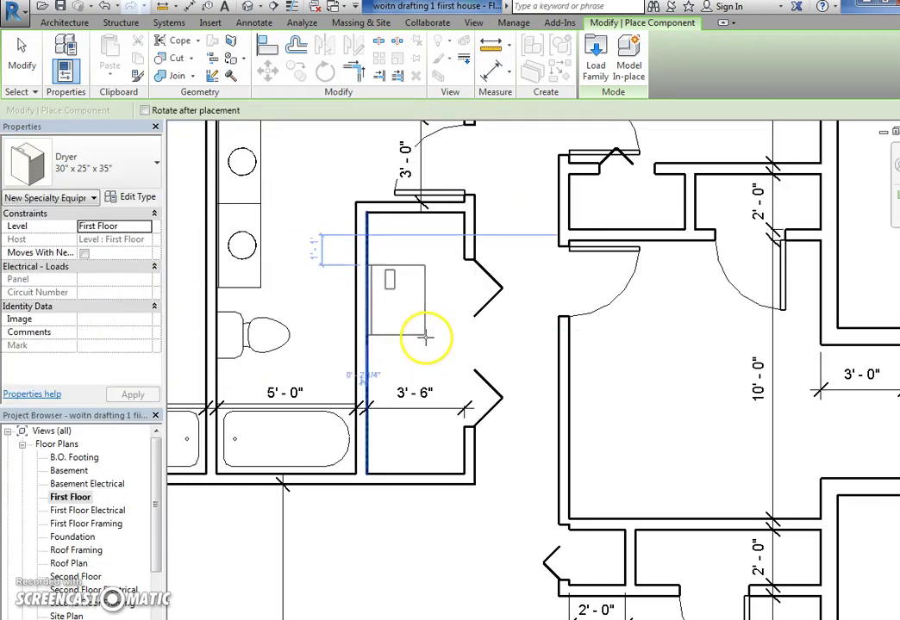
{"action": "left_click", "coordinate": [415, 324]}
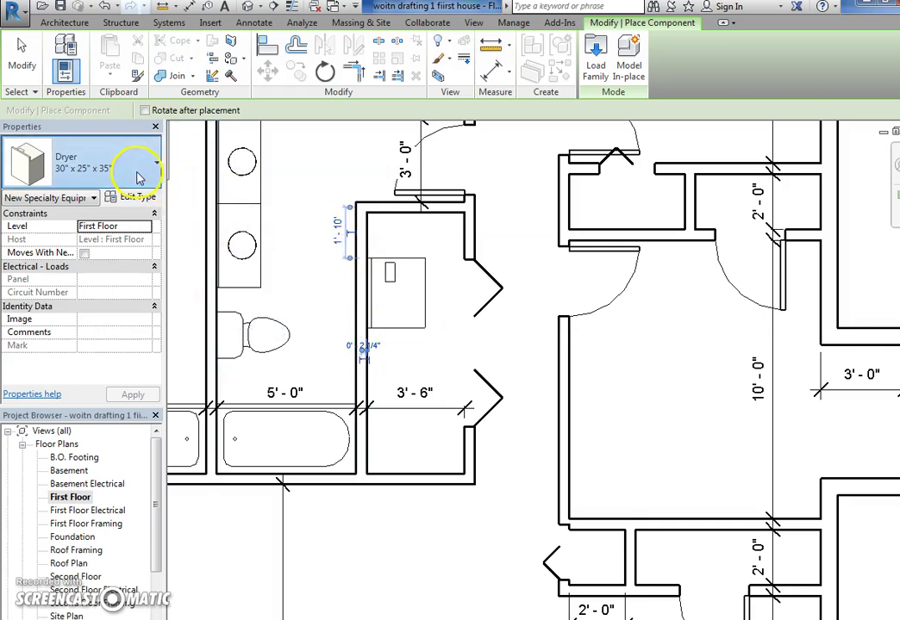
Place a 27" x 25" x 35" Washer directly below the dryer against the closet's left wall.
{"action": "left_click", "coordinate": [136, 169]}
{"action": "scroll", "coordinate": [125, 259], "scroll_direction": "down", "scroll_amount": 8}
{"action": "scroll", "coordinate": [125, 269], "scroll_direction": "down", "scroll_amount": 10}
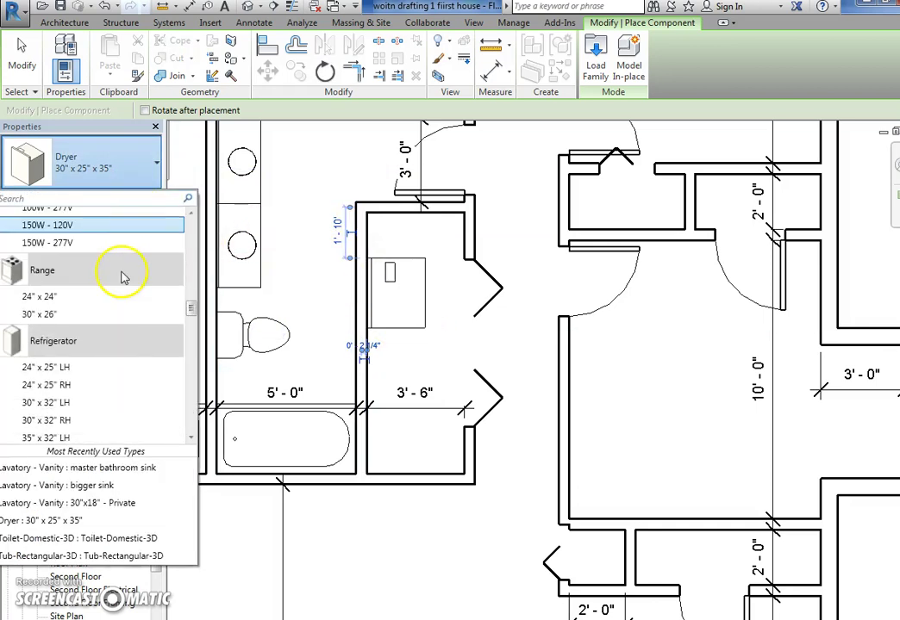
{"action": "scroll", "coordinate": [119, 293], "scroll_direction": "down", "scroll_amount": 12}
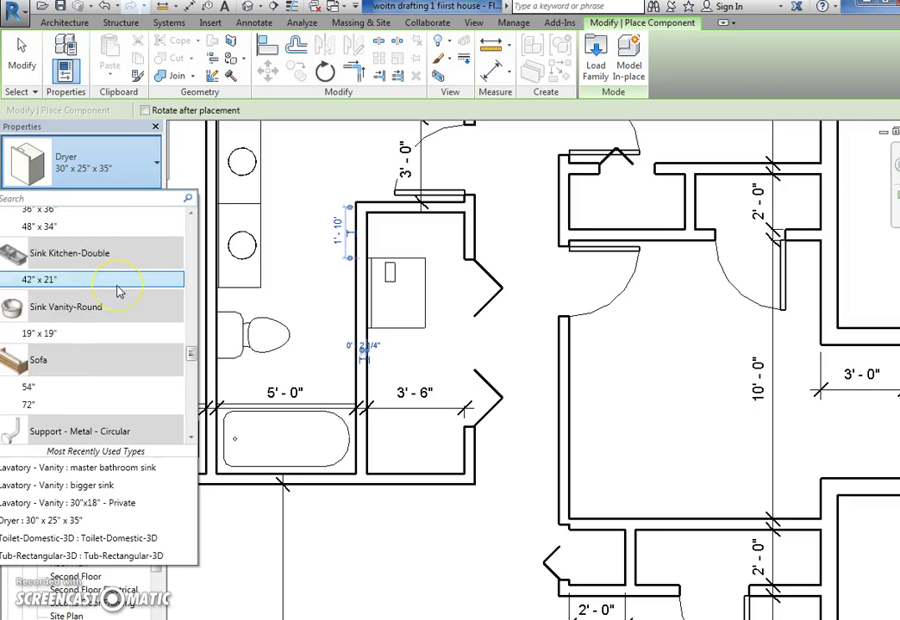
{"action": "scroll", "coordinate": [118, 292], "scroll_direction": "down", "scroll_amount": 10}
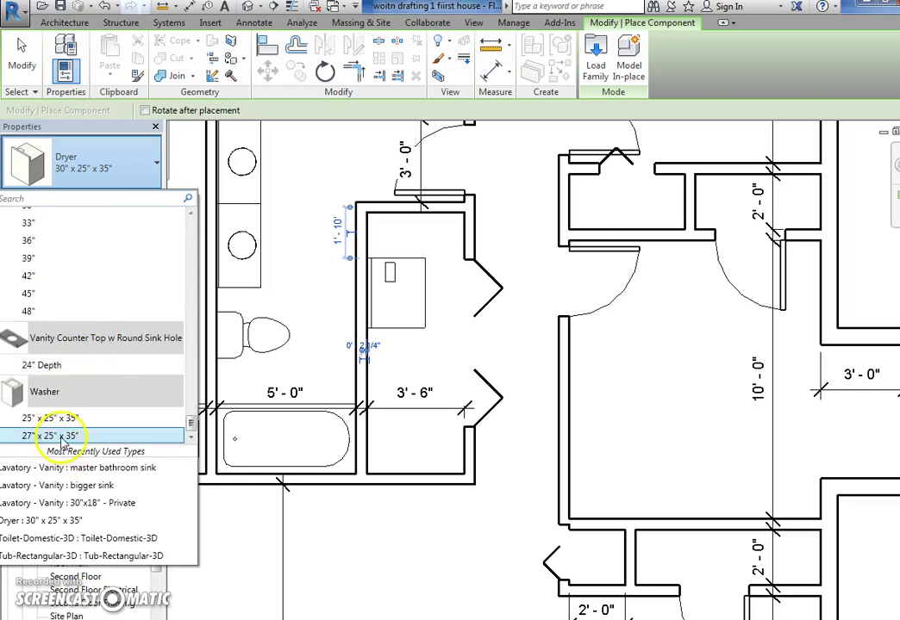
{"action": "left_click", "coordinate": [52, 435]}
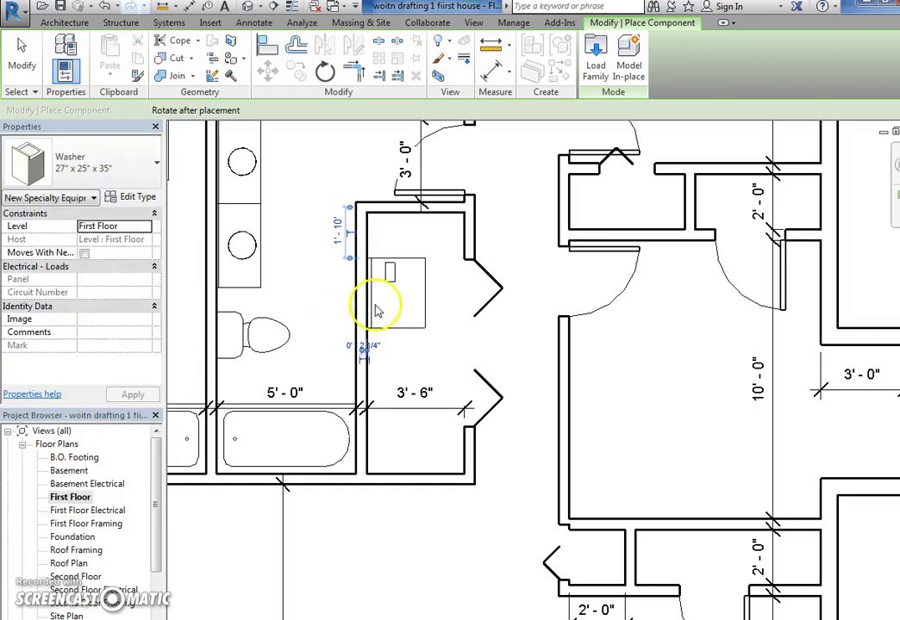
{"action": "left_click", "coordinate": [417, 395]}
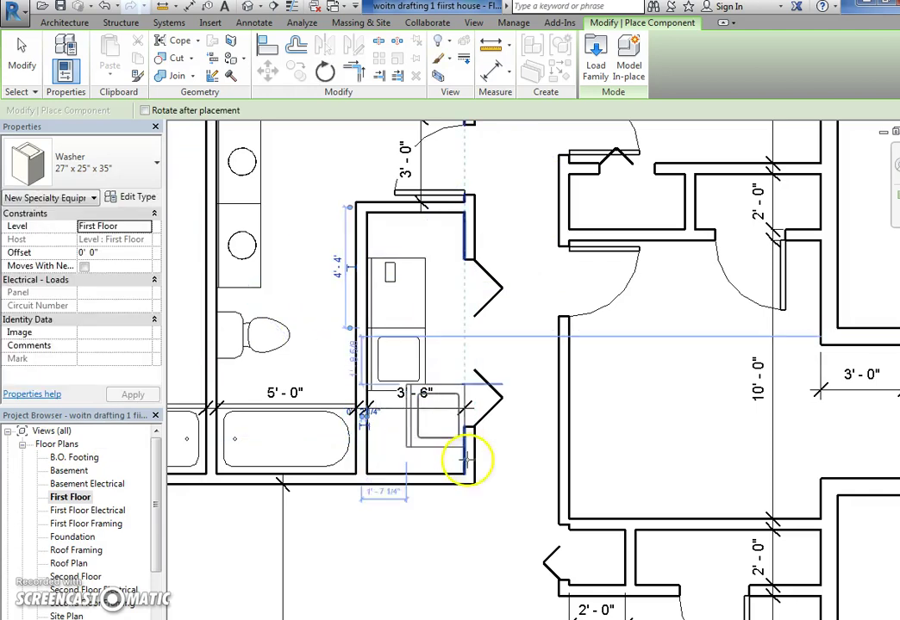
{"action": "key", "text": "Escape"}
{"action": "key", "text": "Escape"}
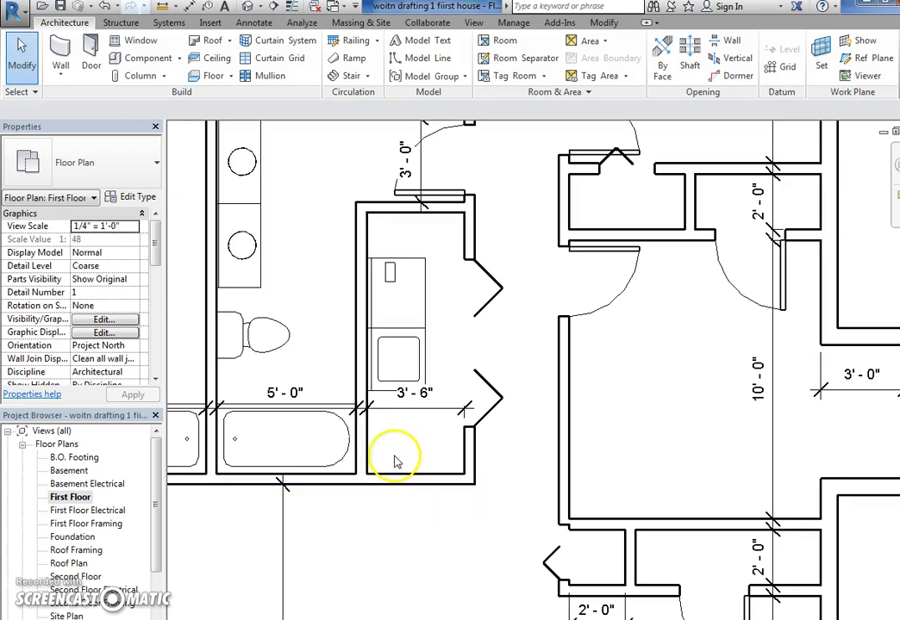
Open the Second Floor plan.
{"action": "scroll", "coordinate": [395, 462], "scroll_direction": "down", "scroll_amount": 5}
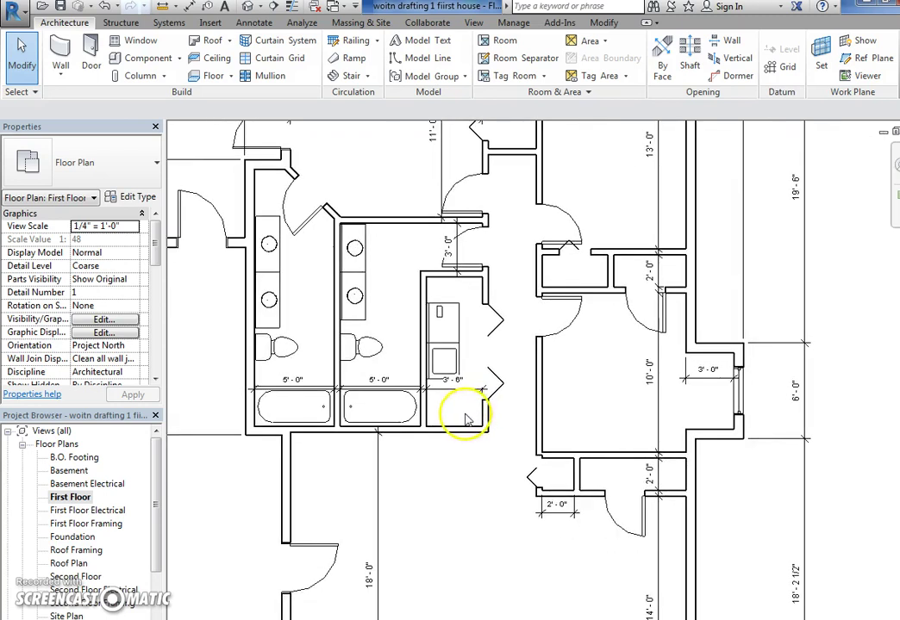
{"action": "middle_click_drag", "start_coordinate": [488, 392], "coordinate": [498, 356]}
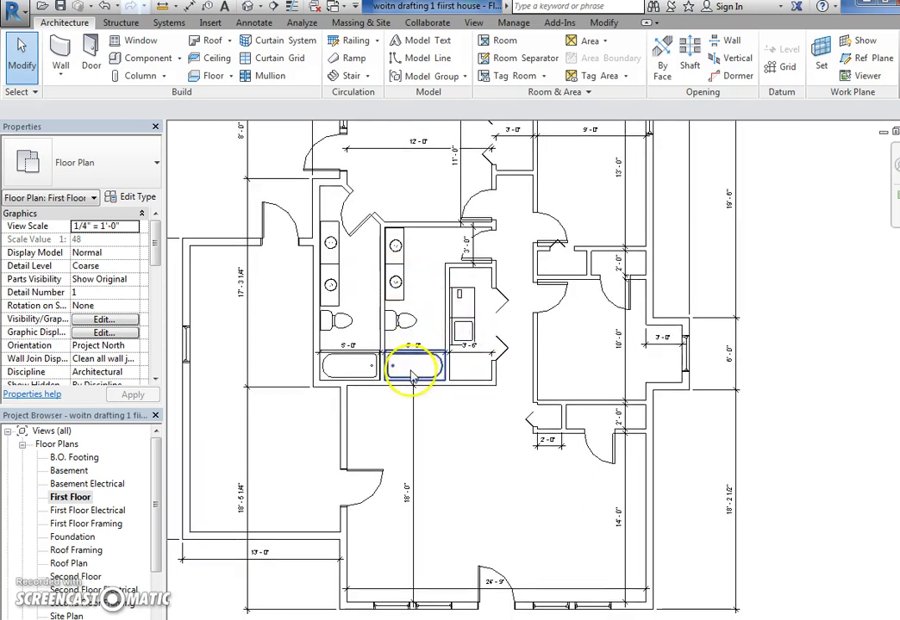
{"action": "middle_click_drag", "start_coordinate": [416, 382], "coordinate": [437, 370]}
{"action": "scroll", "coordinate": [436, 375], "scroll_direction": "down", "scroll_amount": 3}
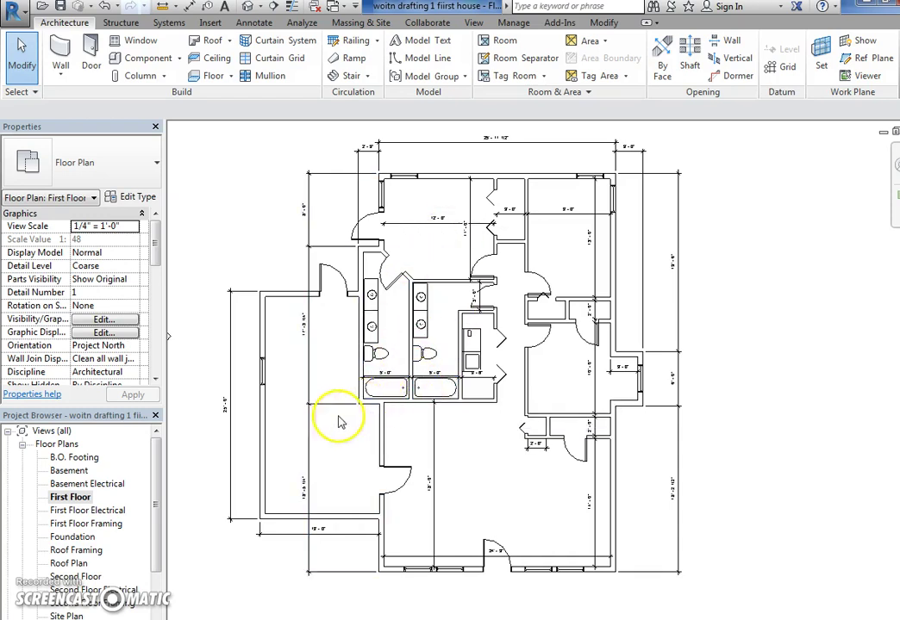
{"action": "left_click_drag", "start_coordinate": [158, 542], "coordinate": [158, 553]}
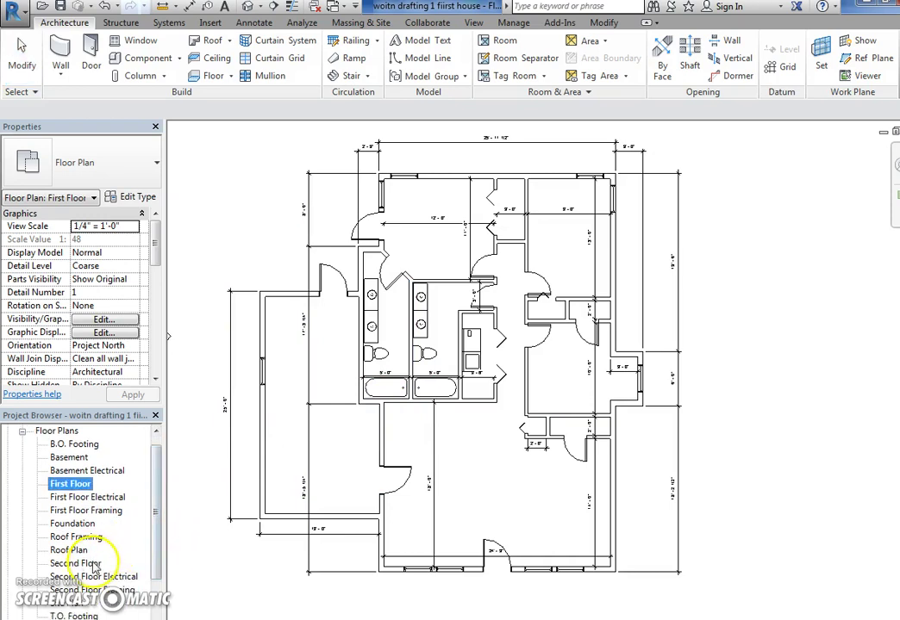
{"action": "double_click", "coordinate": [86, 563]}
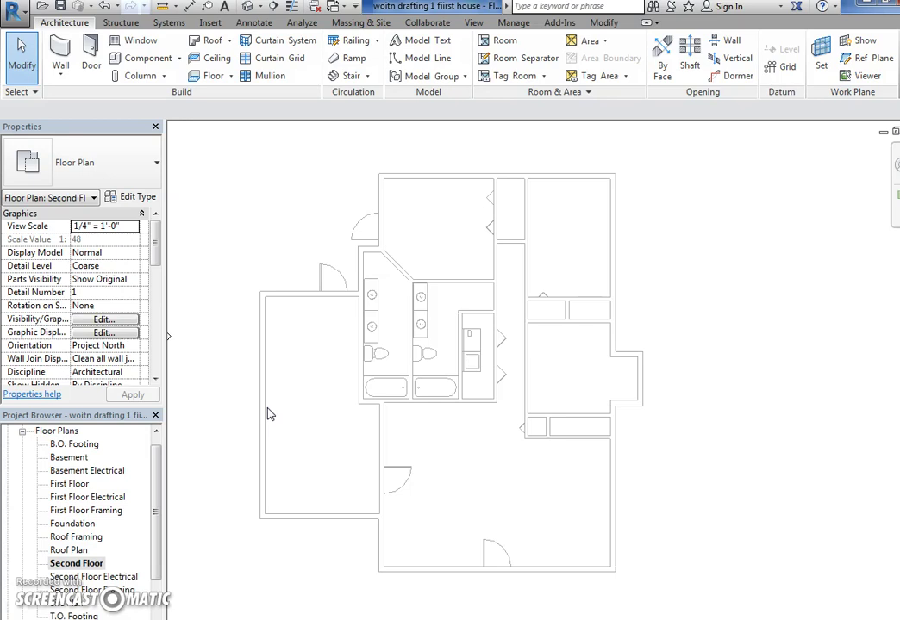
{"action": "left_click", "coordinate": [299, 391]}
Start a roof by footprint using the Wood Rafter 8" - Asphalt Shingle type.
{"action": "left_click", "coordinate": [216, 43]}
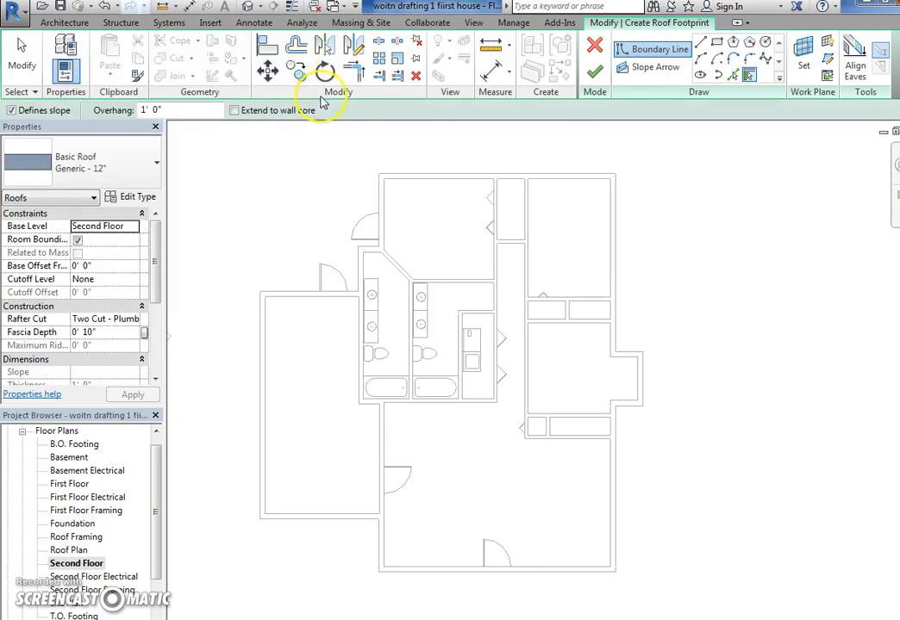
{"action": "left_click", "coordinate": [143, 162]}
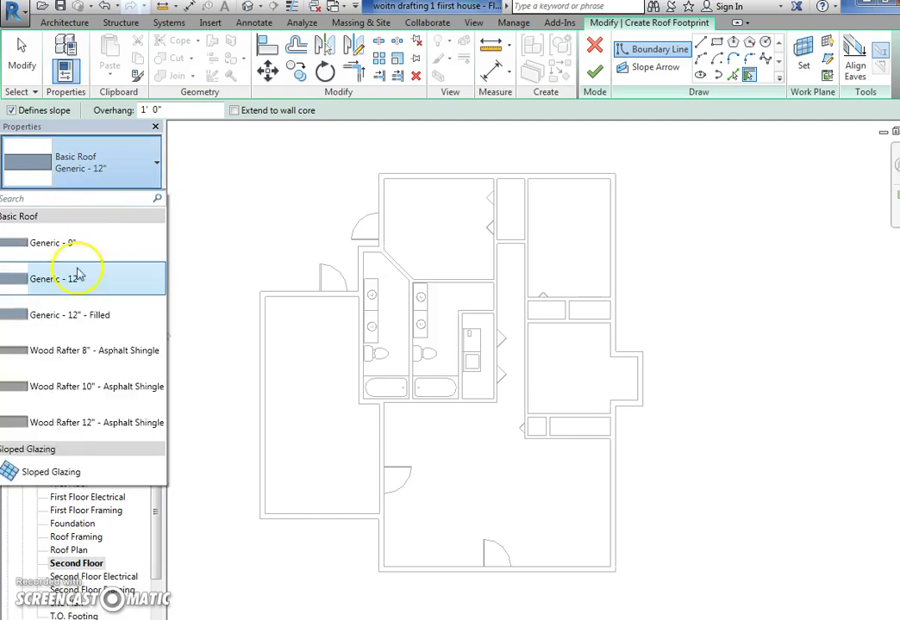
{"action": "left_click", "coordinate": [69, 352]}
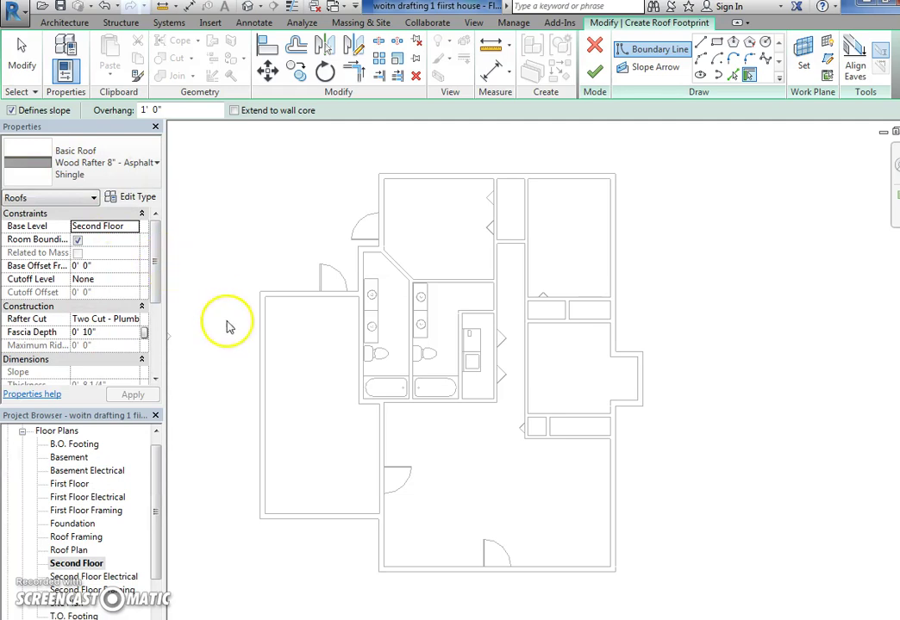
Pick the left wing's left and upper walls and the stepped walls above it as slope-defining roof boundaries with a 1' 0" overhang.
{"action": "left_click", "coordinate": [255, 343]}
{"action": "left_click", "coordinate": [288, 298]}
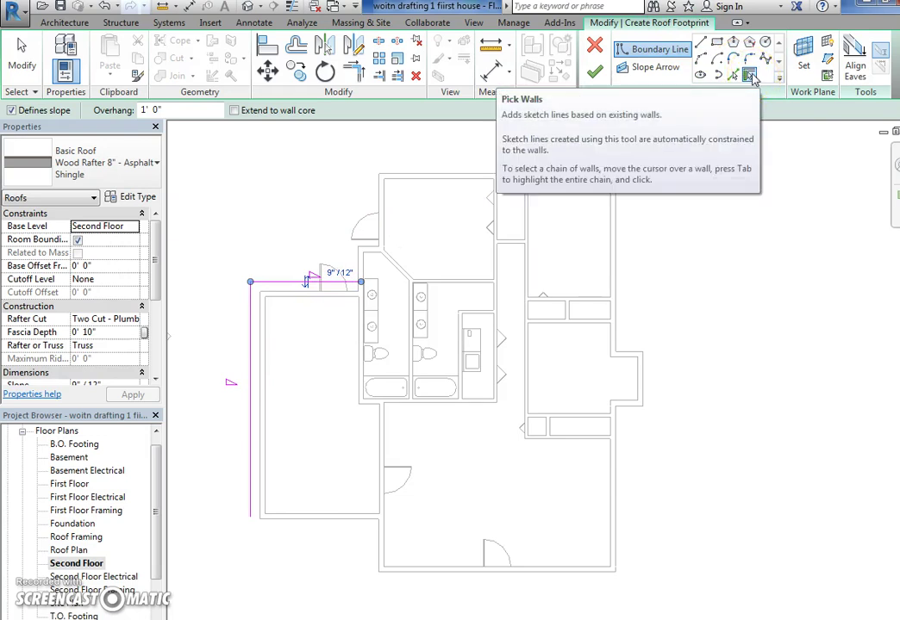
{"action": "left_click", "coordinate": [362, 252]}
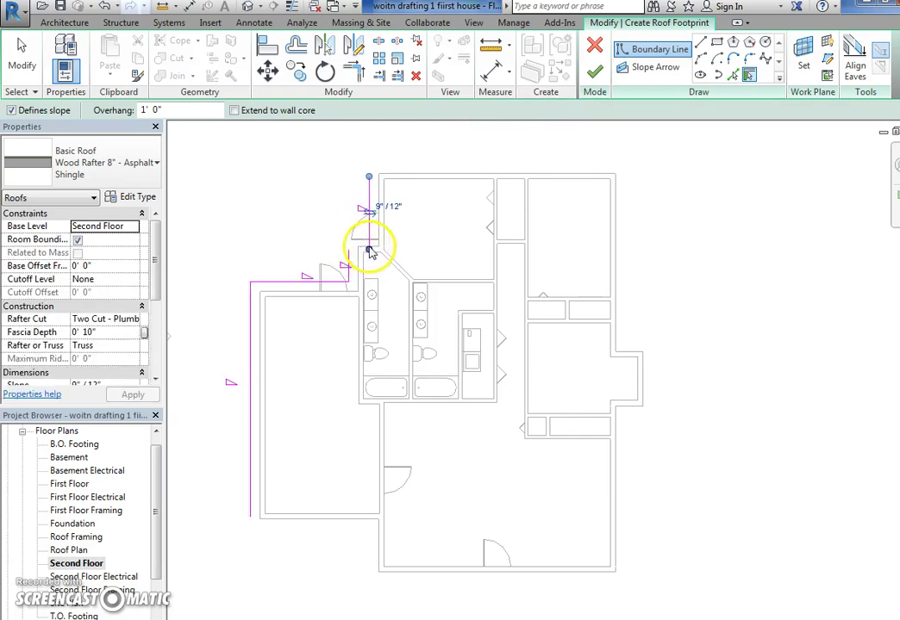
{"action": "scroll", "coordinate": [369, 251], "scroll_direction": "up", "scroll_amount": 2}
{"action": "scroll", "coordinate": [373, 252], "scroll_direction": "up", "scroll_amount": 1}
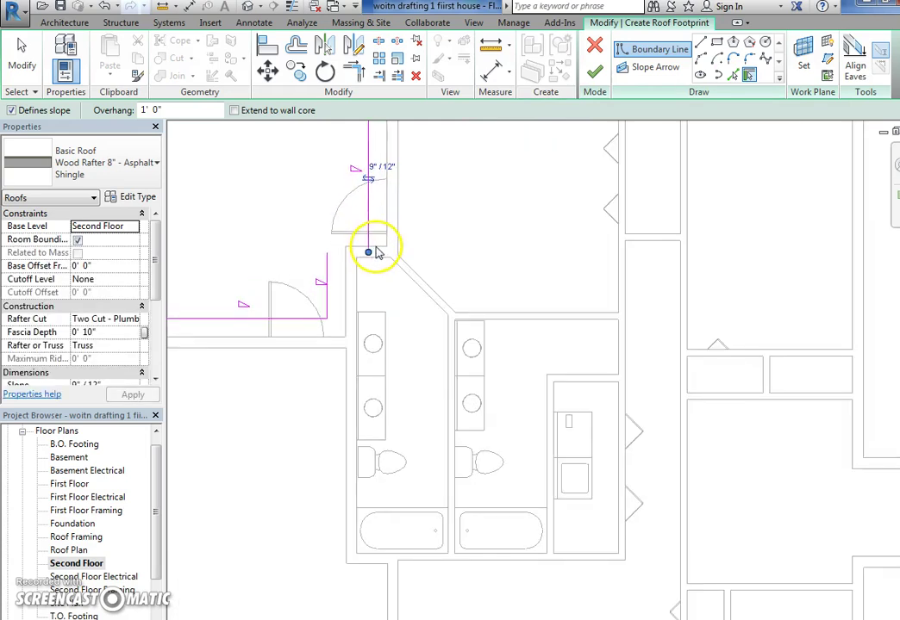
{"action": "scroll", "coordinate": [375, 250], "scroll_direction": "down", "scroll_amount": 2}
{"action": "scroll", "coordinate": [435, 216], "scroll_direction": "up", "scroll_amount": 1}
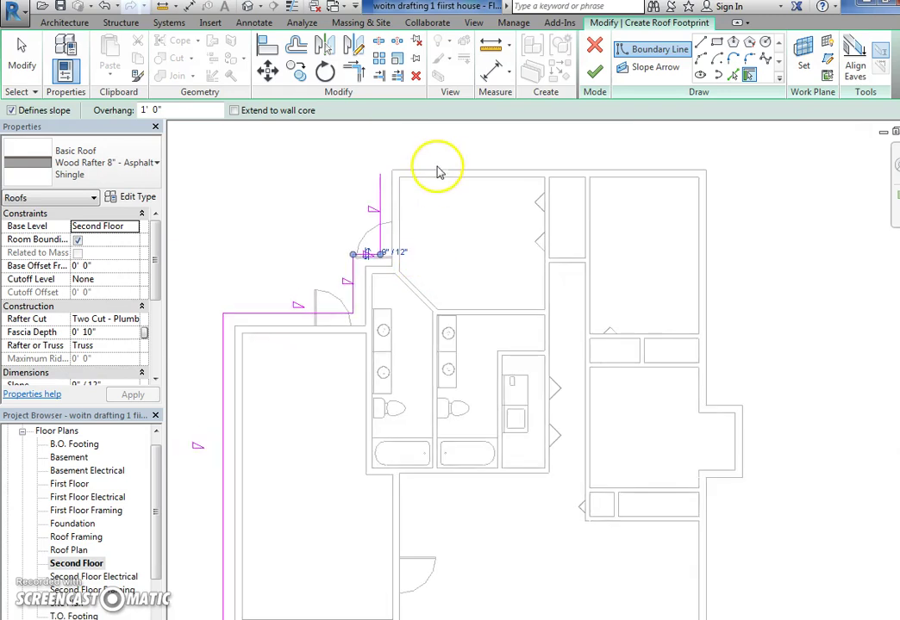
Continue the roof boundary along the house's top wall and down the right side, including the three walls of the bump-out.
{"action": "left_click", "coordinate": [440, 170]}
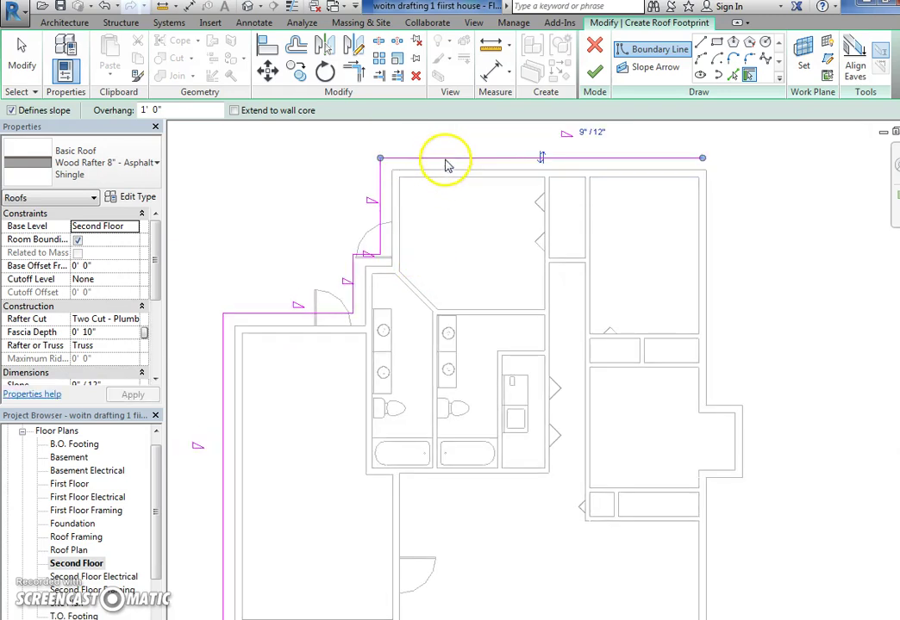
{"action": "left_click", "coordinate": [709, 245]}
{"action": "left_click", "coordinate": [733, 410]}
{"action": "left_click", "coordinate": [742, 431]}
{"action": "left_click", "coordinate": [728, 474]}
{"action": "middle_click_drag", "start_coordinate": [635, 335], "coordinate": [596, 23]}
{"action": "left_click", "coordinate": [669, 241]}
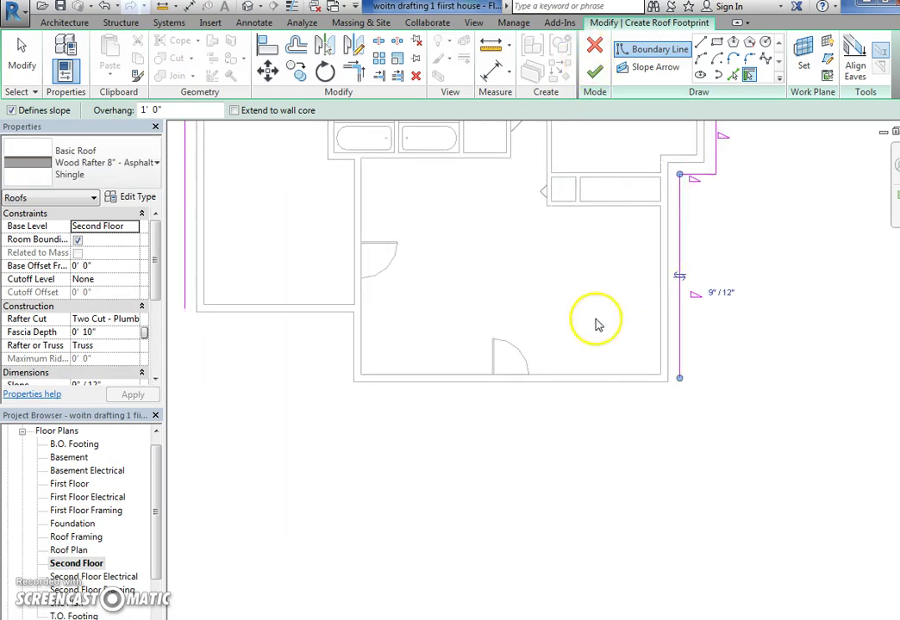
Close the roof boundary along the house's bottom wall, the short wall left of it and the left wing's lower wall.
{"action": "left_click", "coordinate": [580, 378]}
{"action": "left_click", "coordinate": [358, 345]}
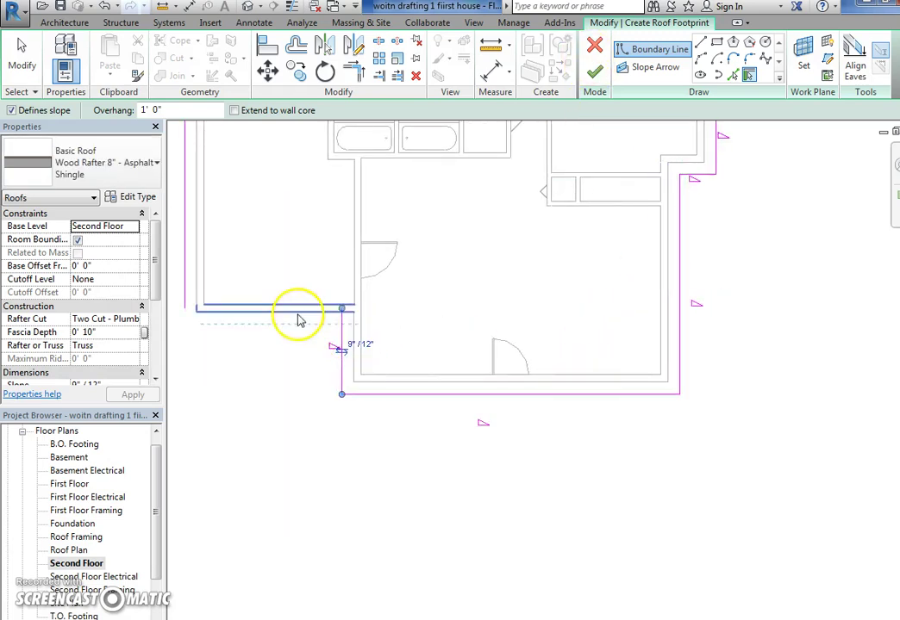
{"action": "left_click", "coordinate": [297, 319]}
{"action": "scroll", "coordinate": [357, 280], "scroll_direction": "down", "scroll_amount": 2}
{"action": "middle_click_drag", "start_coordinate": [357, 281], "coordinate": [373, 462]}
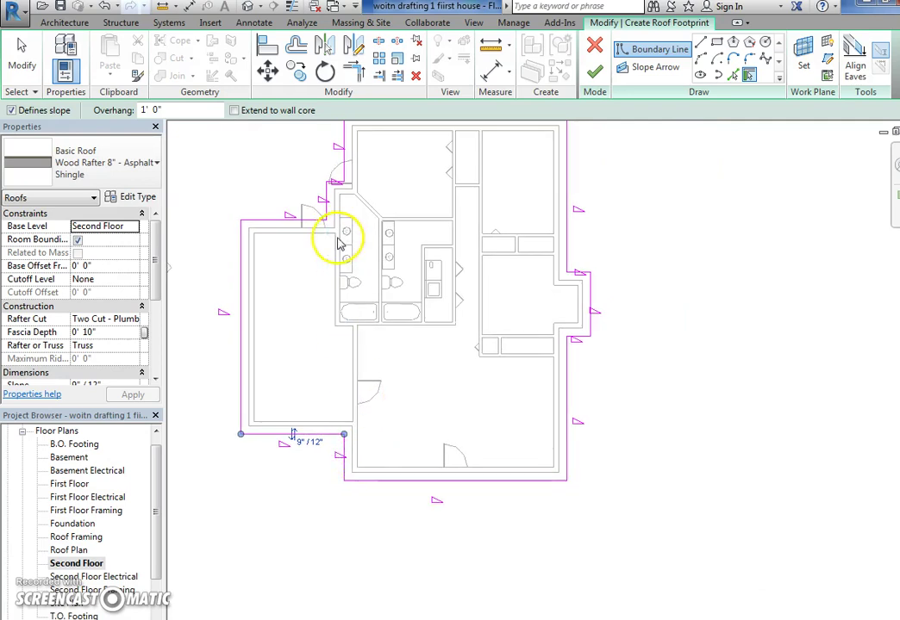
Check the boundary corners around the upper-left steps and finish the roof footprint.
{"action": "middle_click_drag", "start_coordinate": [340, 244], "coordinate": [376, 321]}
{"action": "scroll", "coordinate": [345, 245], "scroll_direction": "up", "scroll_amount": 3}
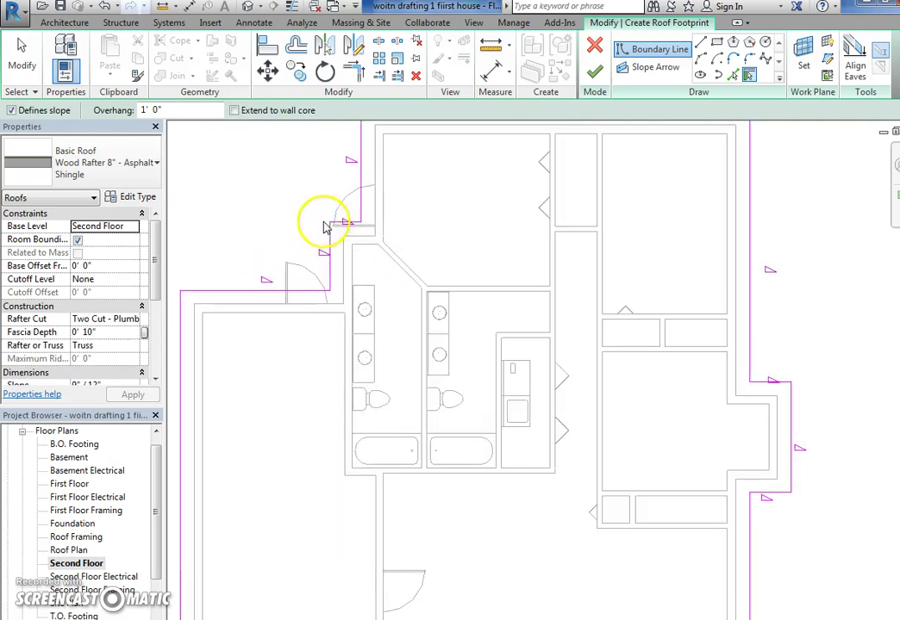
{"action": "scroll", "coordinate": [473, 308], "scroll_direction": "down", "scroll_amount": 1}
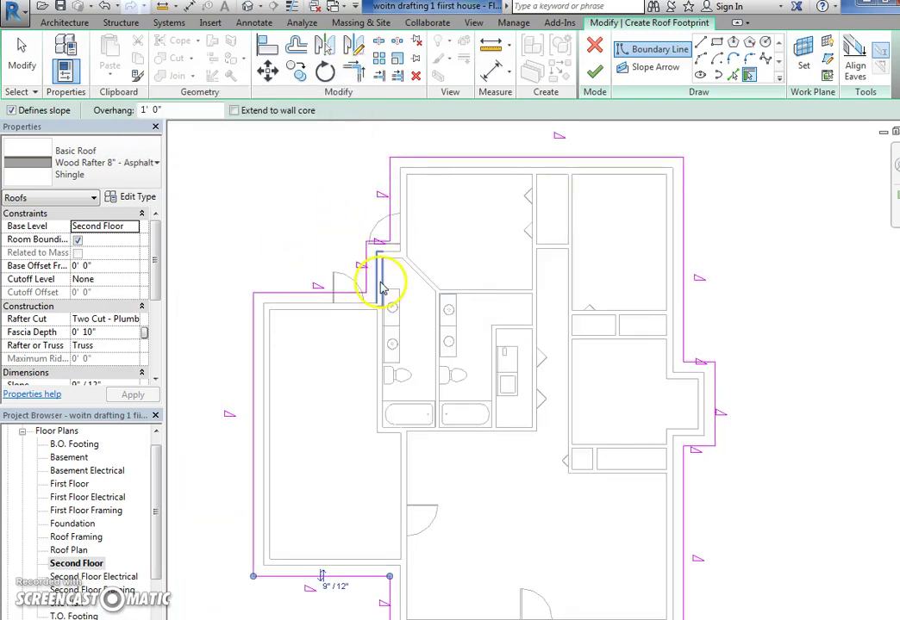
{"action": "scroll", "coordinate": [382, 283], "scroll_direction": "down", "scroll_amount": 1}
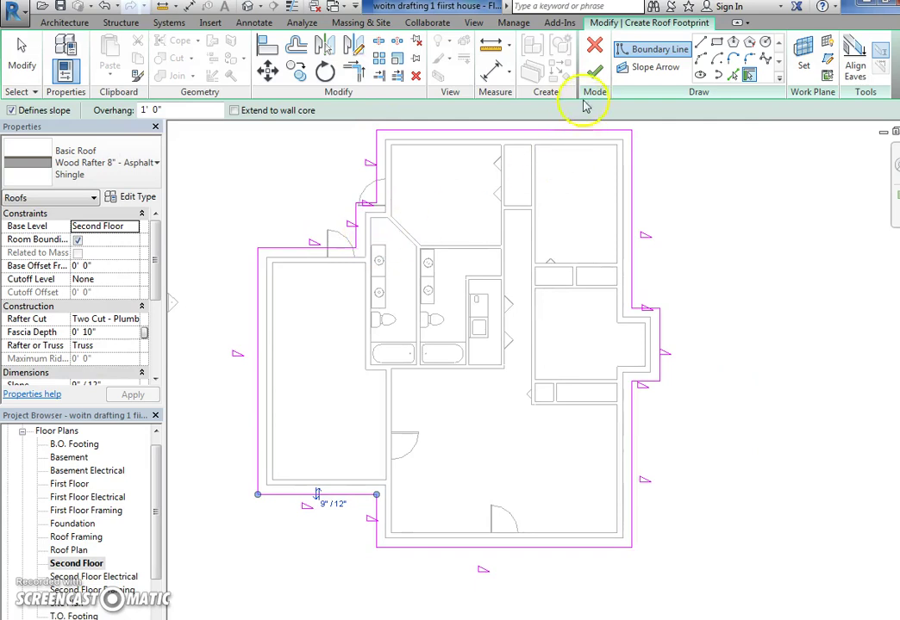
{"action": "left_click", "coordinate": [593, 74]}
{"action": "left_click", "coordinate": [659, 255]}
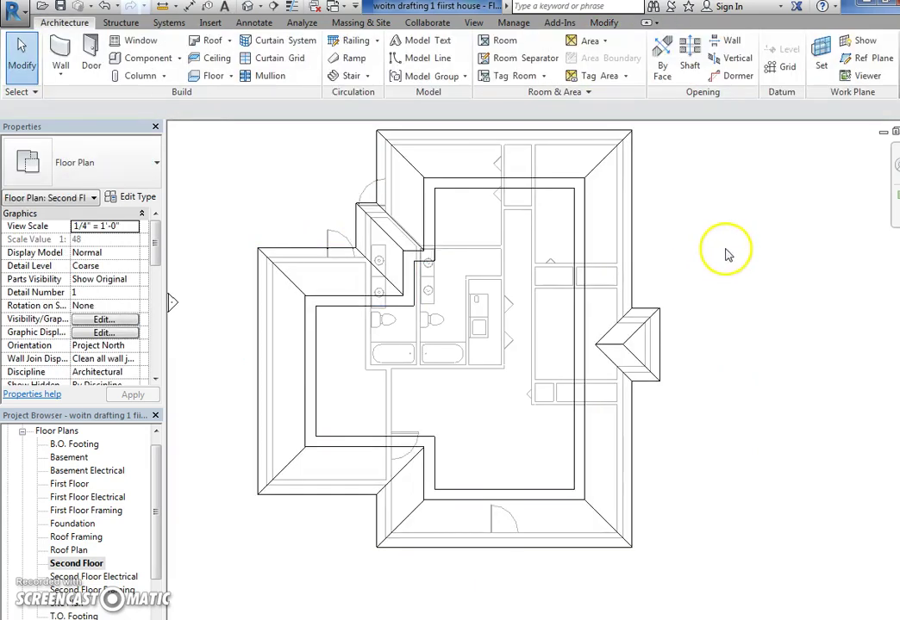
Switch to the 3D view and set the roof's slope to 6" / 12".
{"action": "left_click", "coordinate": [249, 7]}
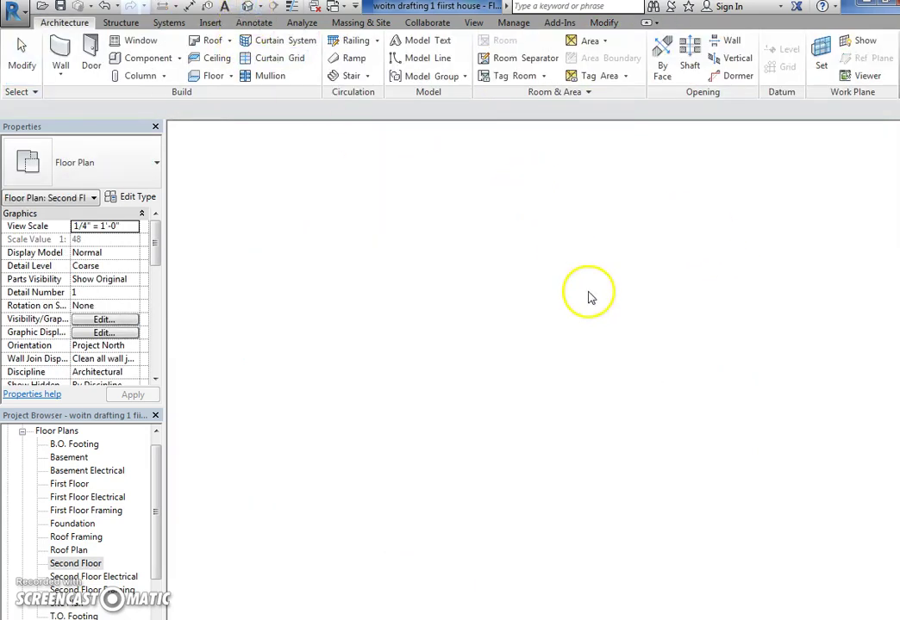
{"action": "middle_click_drag", "start_coordinate": [590, 298], "coordinate": [527, 322], "text": "shift"}
{"action": "left_click", "coordinate": [446, 314]}
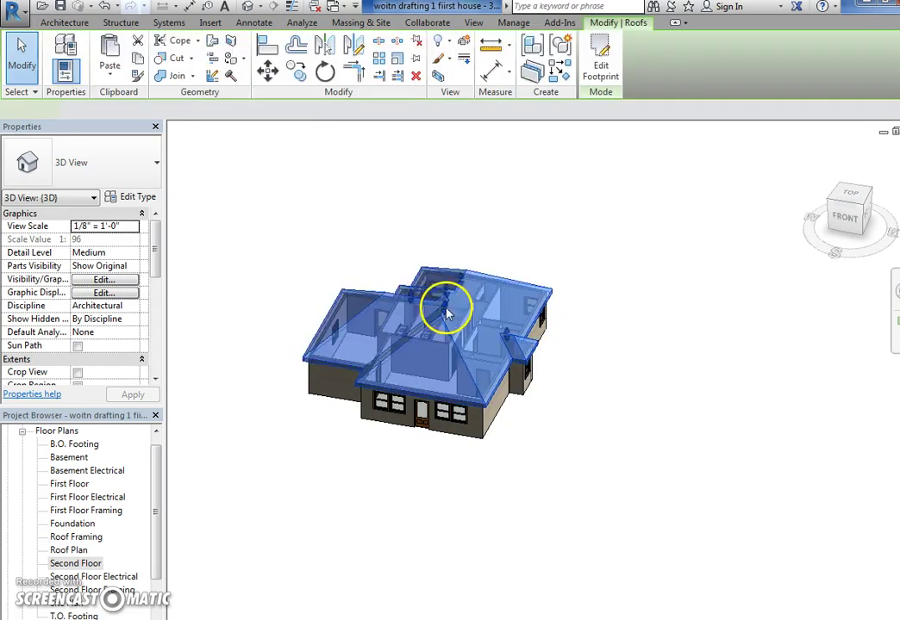
{"action": "left_click_drag", "start_coordinate": [156, 286], "coordinate": [153, 327]}
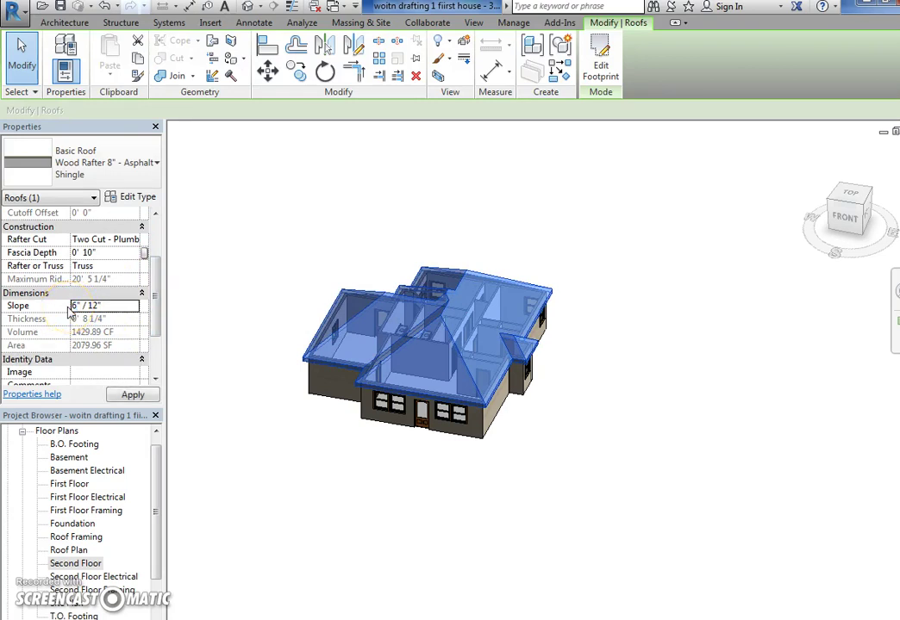
{"action": "left_click", "coordinate": [131, 396]}
{"action": "left_click", "coordinate": [244, 376]}
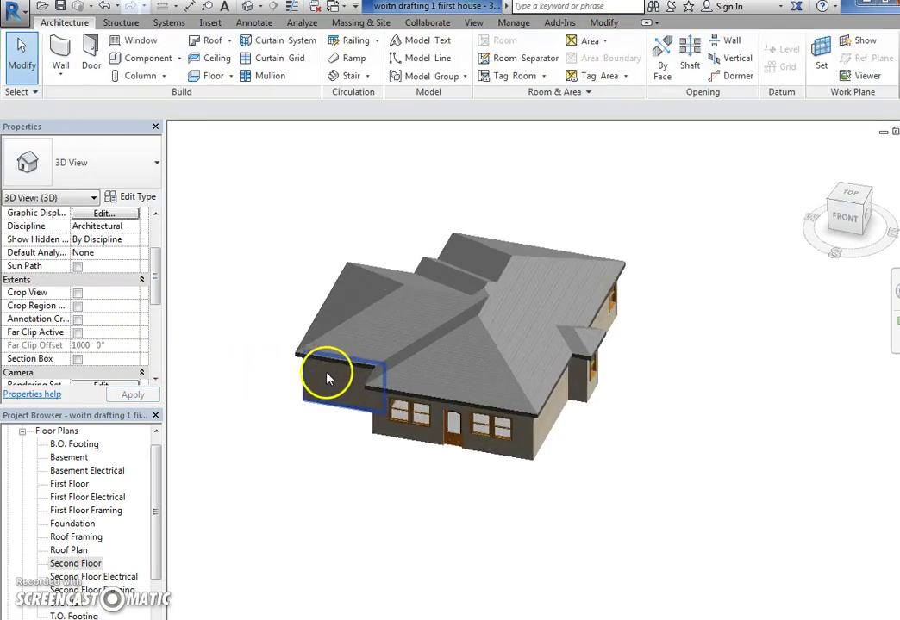
Edit the roof footprint and turn off Defines Slope for the boundary line along the front wall with the entry door.
{"action": "middle_click_drag", "start_coordinate": [278, 382], "coordinate": [247, 372]}
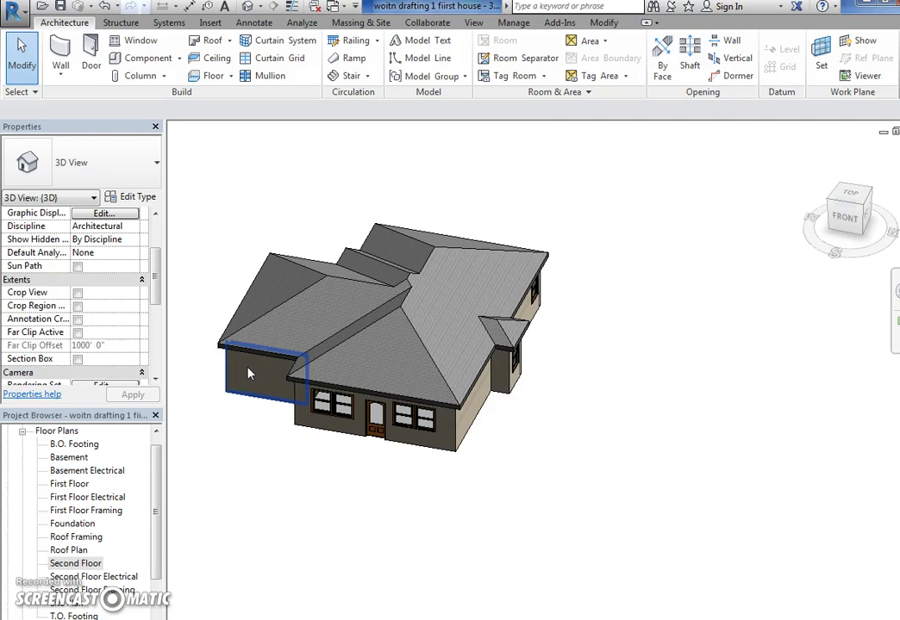
{"action": "left_click", "coordinate": [439, 365]}
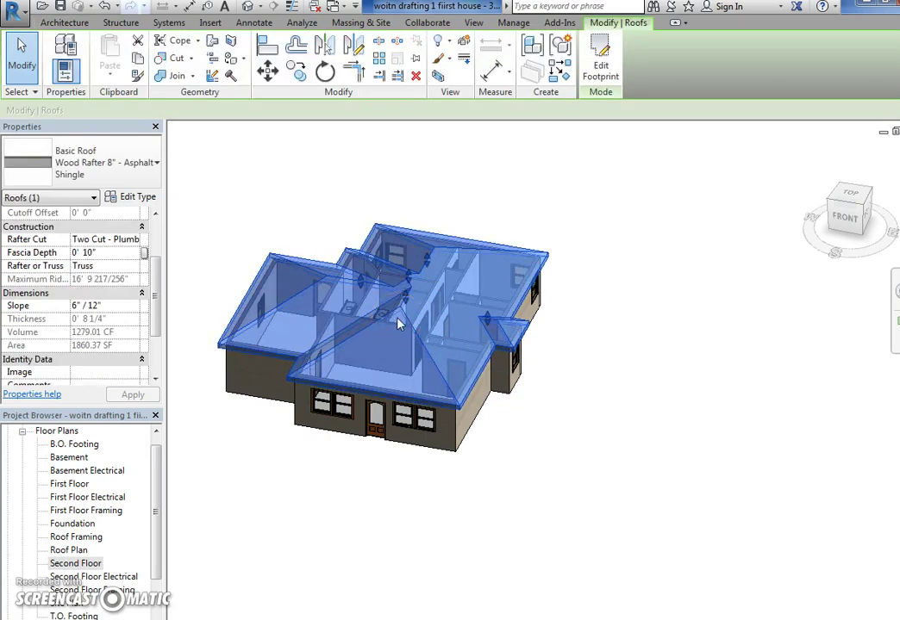
{"action": "left_click", "coordinate": [596, 67]}
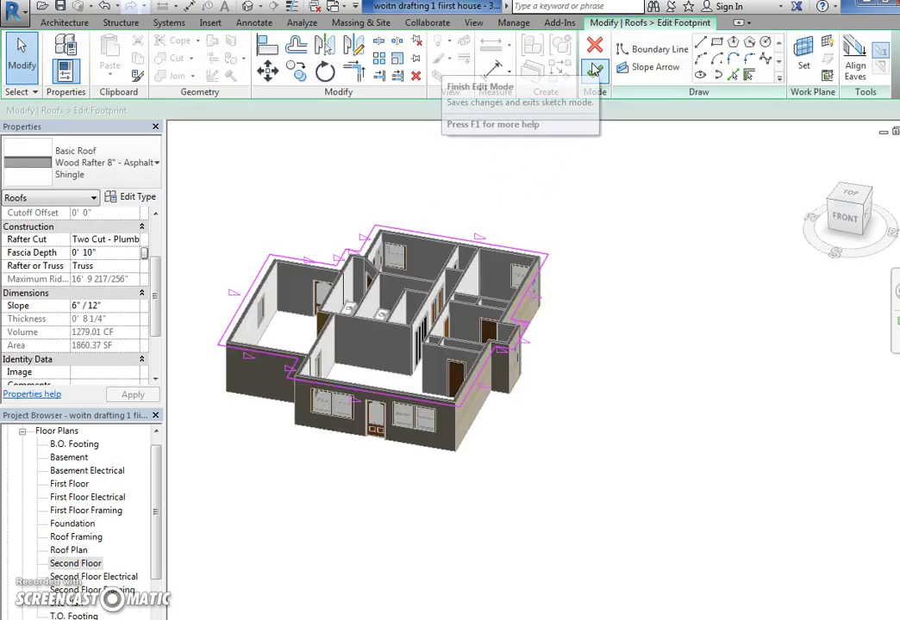
{"action": "scroll", "coordinate": [347, 403], "scroll_direction": "up", "scroll_amount": 2}
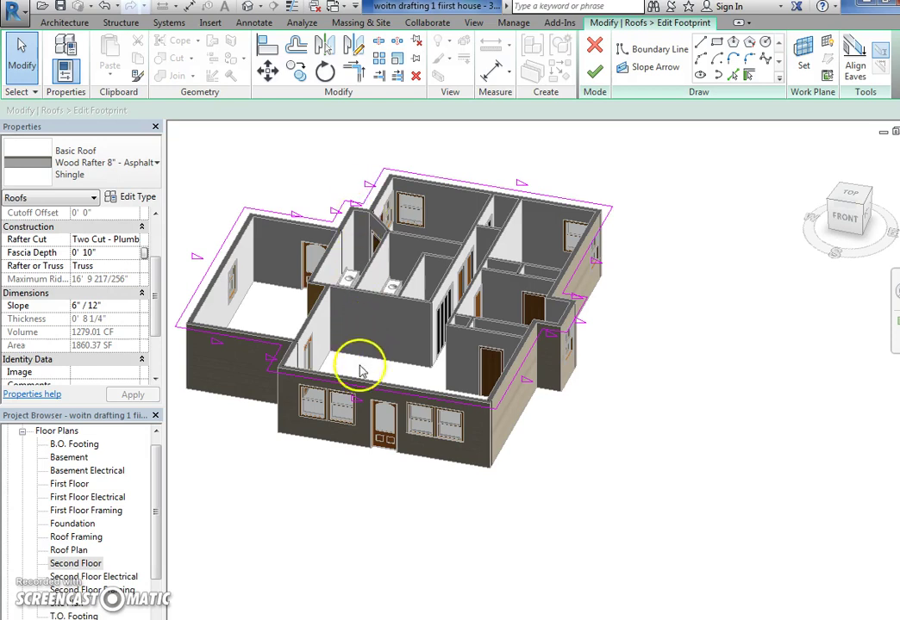
{"action": "left_click", "coordinate": [360, 393]}
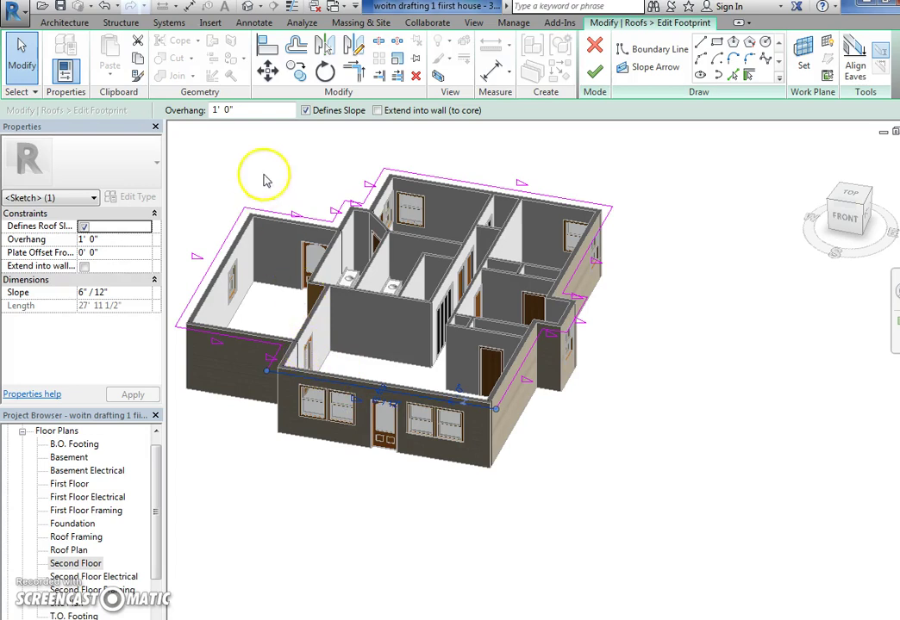
{"action": "left_click", "coordinate": [305, 111]}
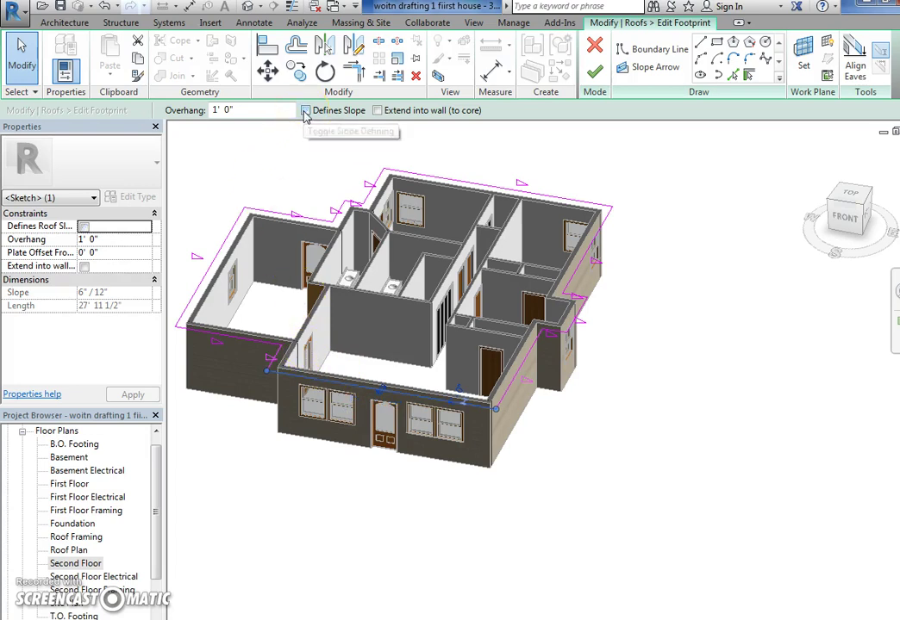
Turn off Defines Slope for the bump-out's outer boundary line and finish the roof footprint.
{"action": "left_click", "coordinate": [582, 317]}
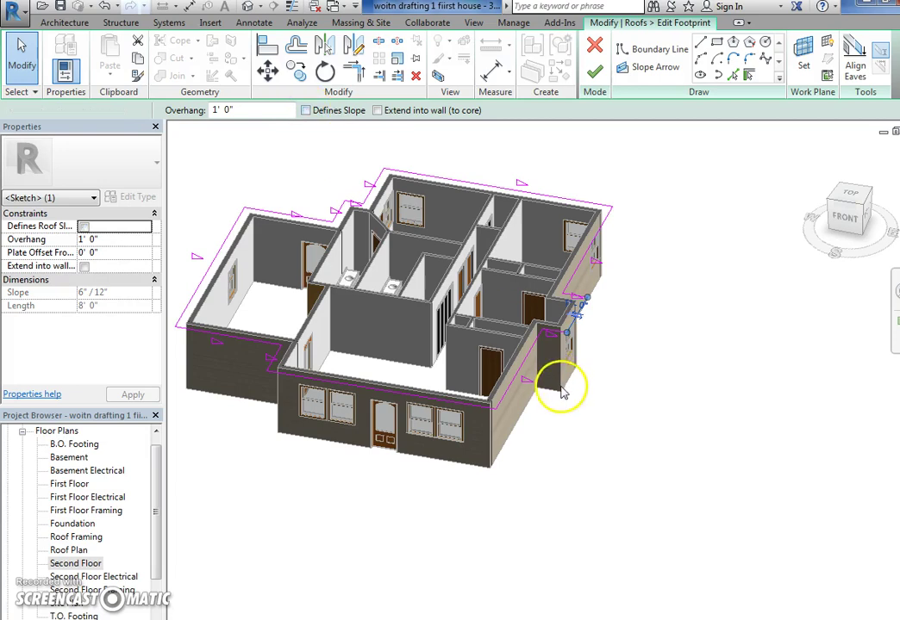
{"action": "left_click", "coordinate": [569, 326]}
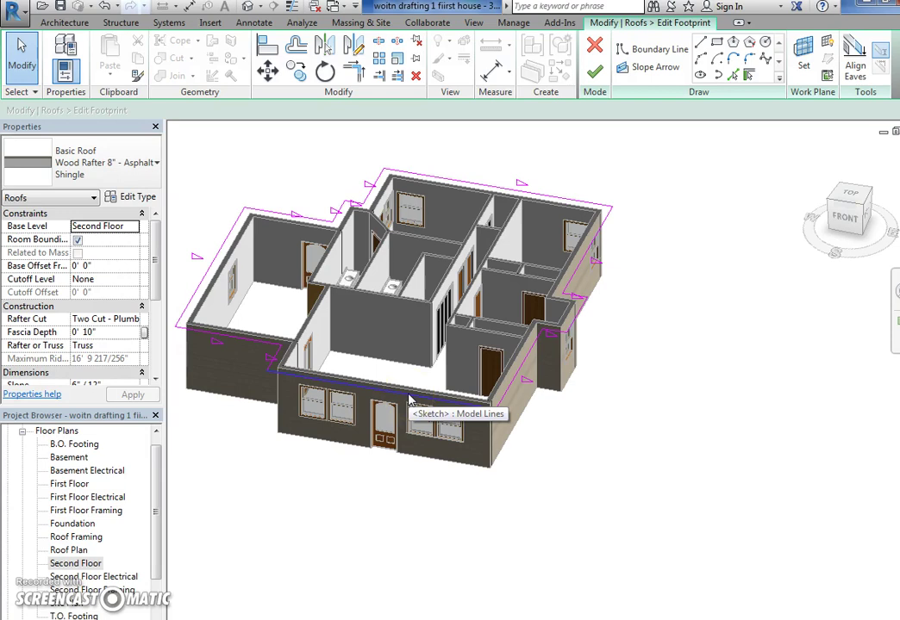
{"action": "left_click", "coordinate": [566, 163]}
{"action": "left_click", "coordinate": [593, 76]}
{"action": "left_click", "coordinate": [628, 307]}
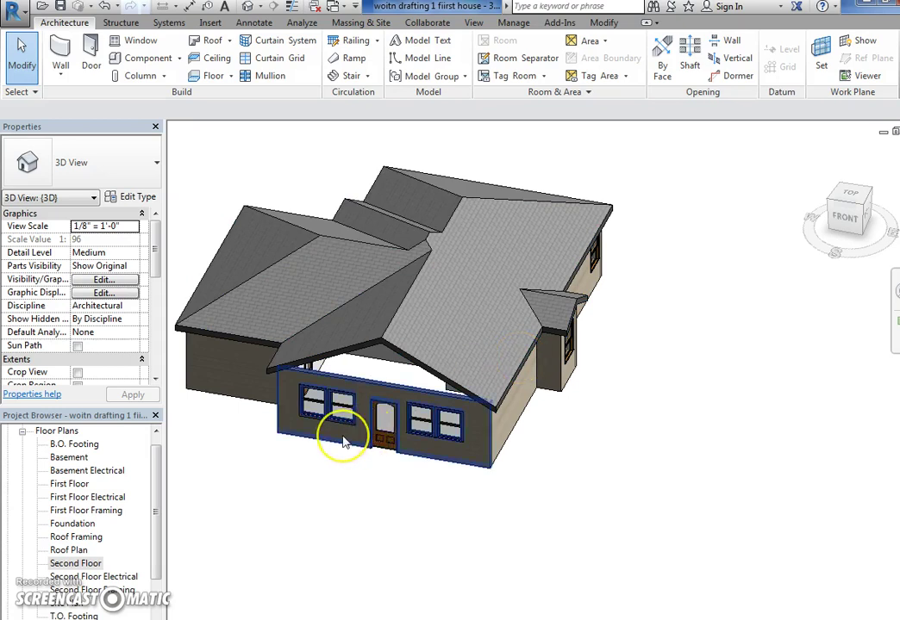
Attach the top of the front wall with the entry door to the roof to close the gable.
{"action": "middle_click_drag", "start_coordinate": [344, 442], "coordinate": [400, 445], "text": "shift"}
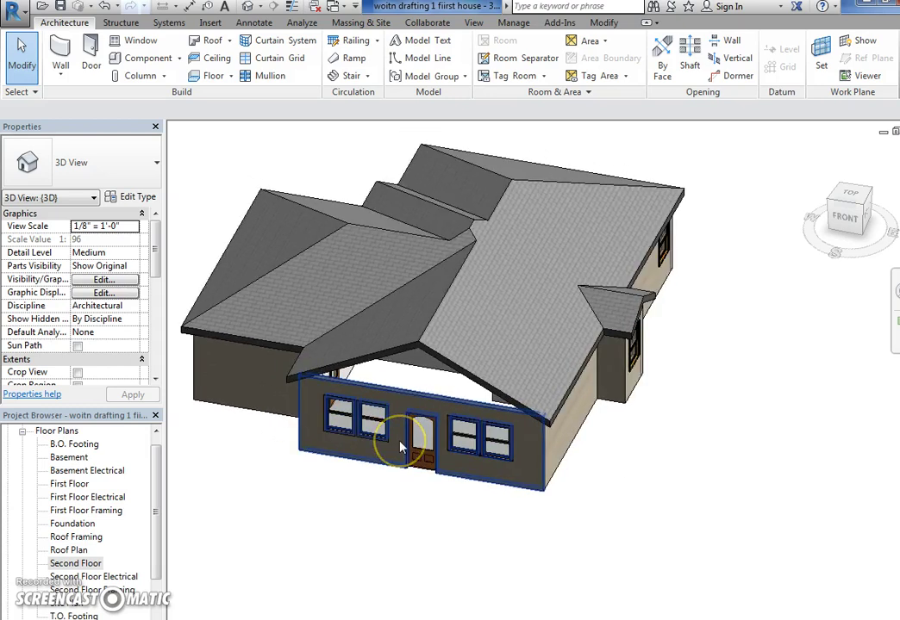
{"action": "left_click", "coordinate": [400, 419]}
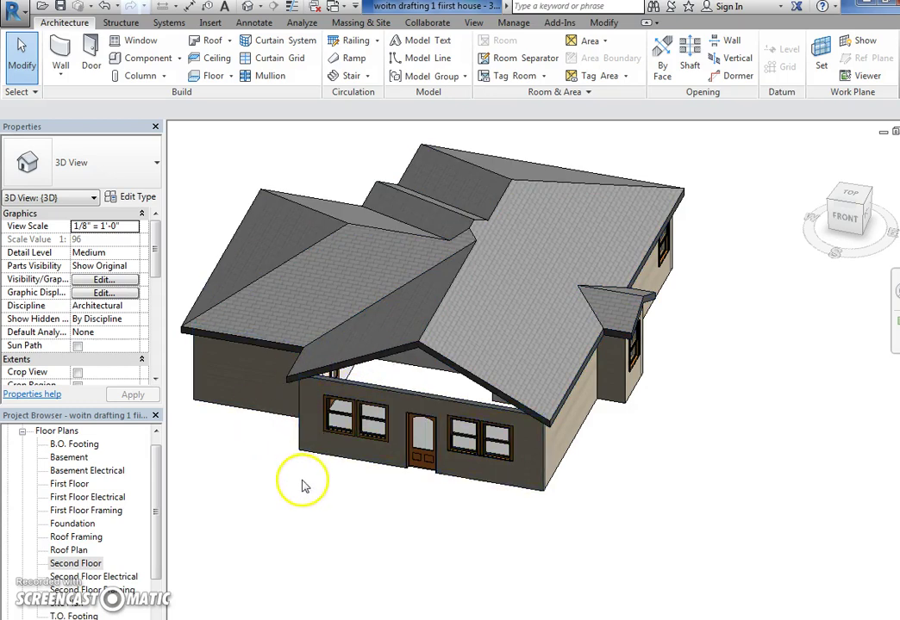
{"action": "left_click", "coordinate": [395, 405]}
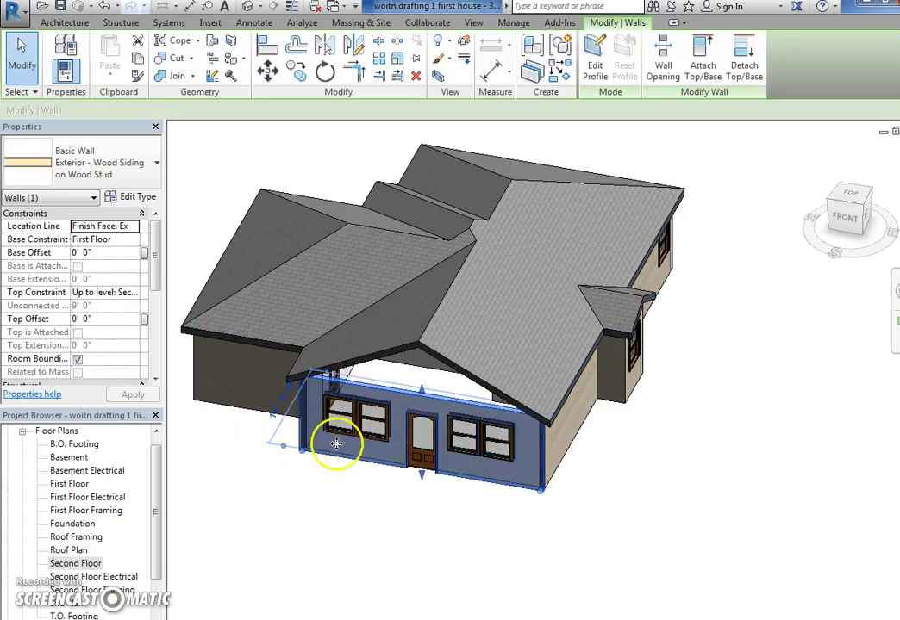
{"action": "left_click", "coordinate": [700, 69]}
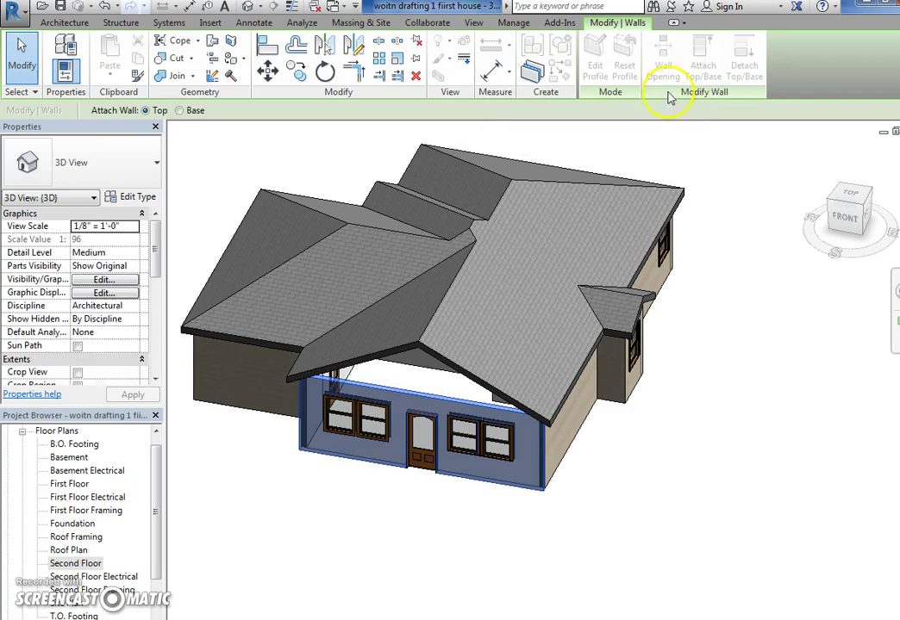
{"action": "left_click", "coordinate": [410, 343]}
{"action": "left_click", "coordinate": [544, 510]}
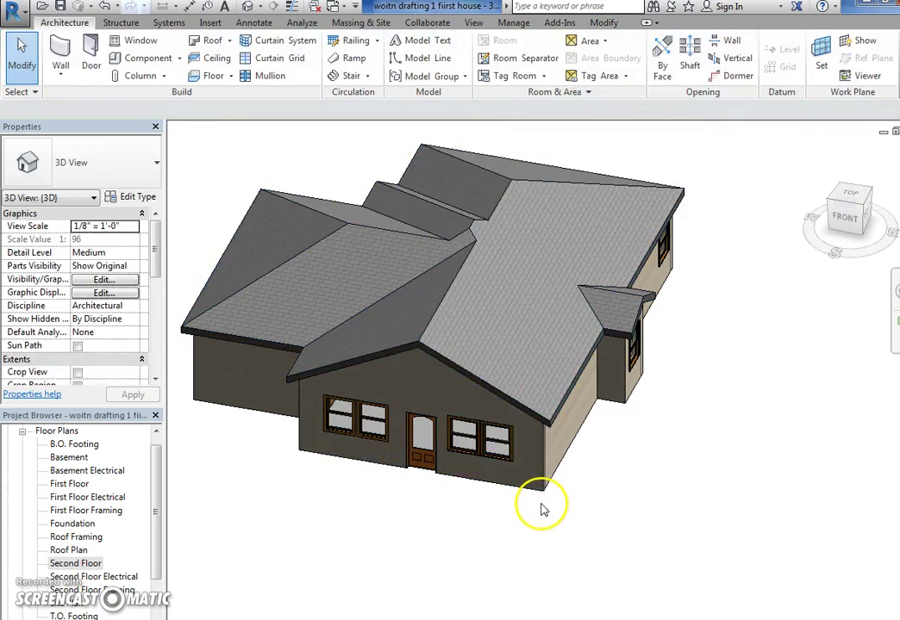
Examine the front gable wall's upper corner beneath the roof overhang and the open gable above the bump-out.
{"action": "middle_click_drag", "start_coordinate": [530, 520], "coordinate": [547, 365], "text": "shift"}
{"action": "scroll", "coordinate": [577, 269], "scroll_direction": "up", "scroll_amount": 5}
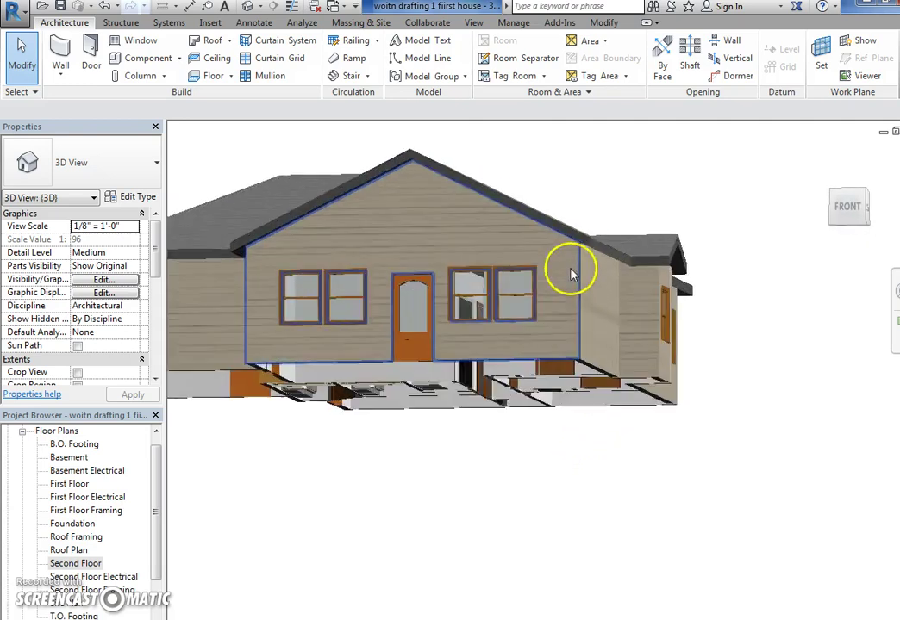
{"action": "scroll", "coordinate": [578, 243], "scroll_direction": "up", "scroll_amount": 3}
{"action": "middle_click_drag", "start_coordinate": [580, 241], "coordinate": [597, 311], "text": "shift"}
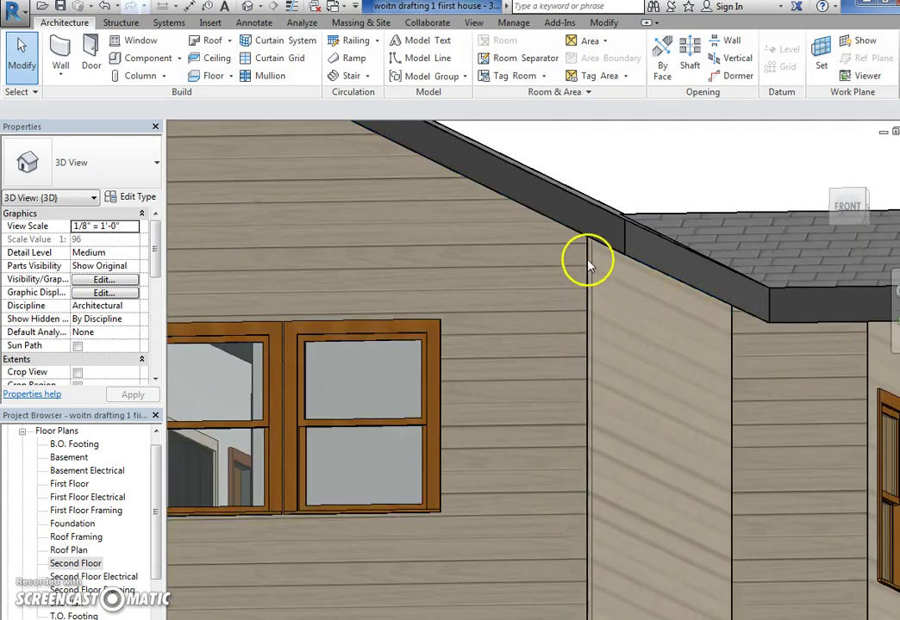
{"action": "middle_click_drag", "start_coordinate": [586, 261], "coordinate": [595, 396], "text": "shift"}
{"action": "scroll", "coordinate": [595, 397], "scroll_direction": "down", "scroll_amount": 5}
{"action": "middle_click_drag", "start_coordinate": [576, 458], "coordinate": [516, 385], "text": "shift"}
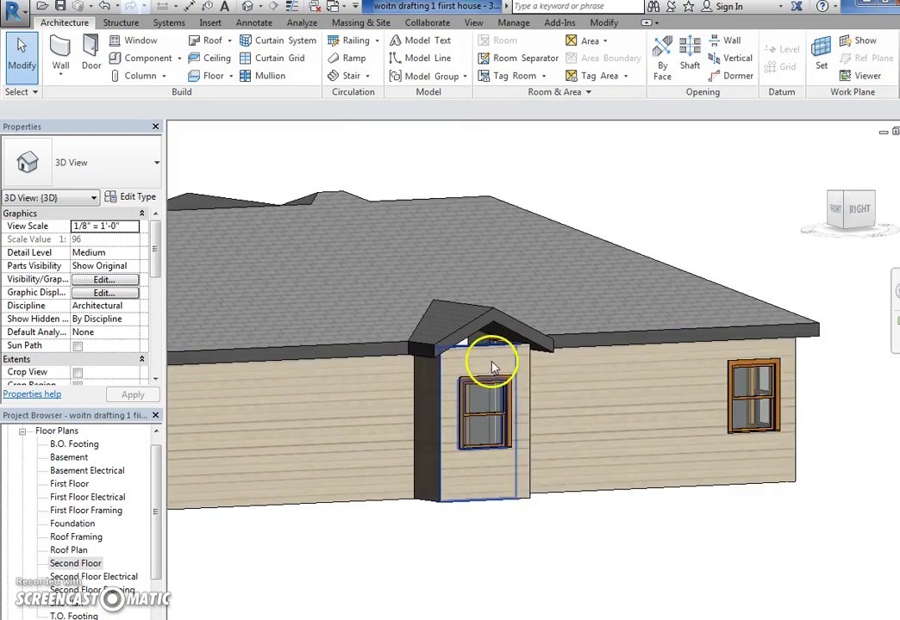
Try to attach the top of the bump-out's window wall to the roof.
{"action": "left_click", "coordinate": [500, 367]}
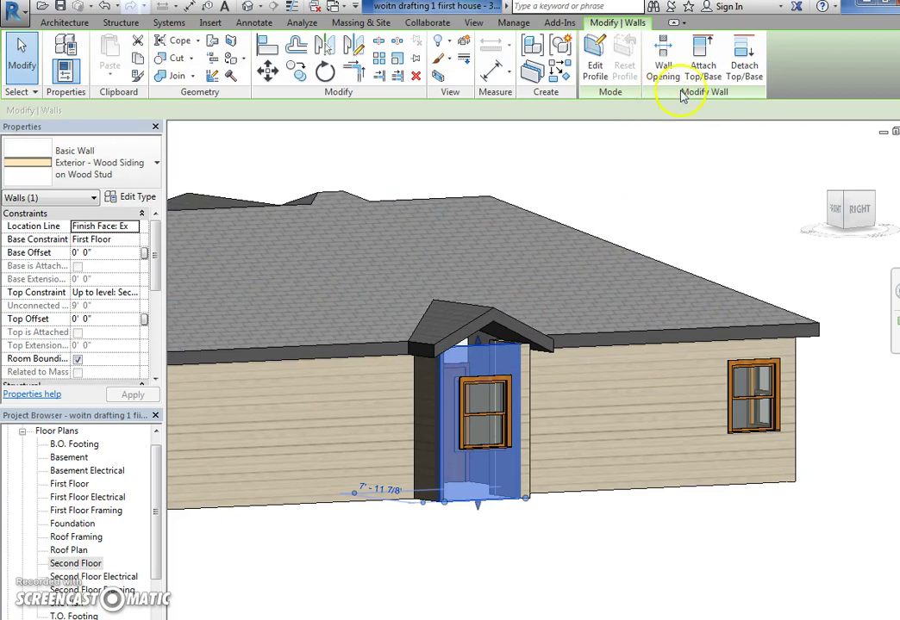
{"action": "left_click", "coordinate": [702, 60]}
{"action": "left_click", "coordinate": [506, 336]}
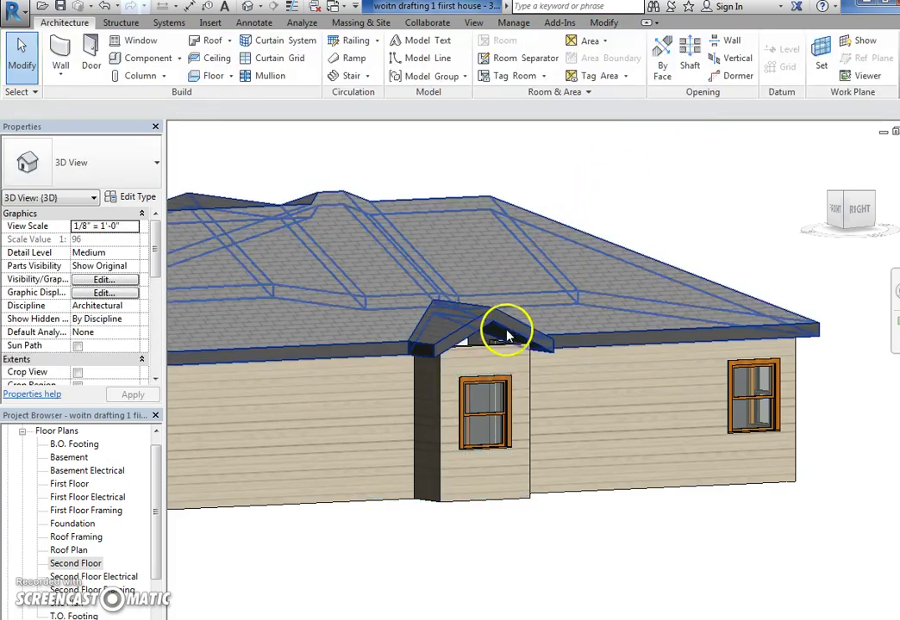
{"action": "left_click", "coordinate": [506, 345]}
{"action": "left_click", "coordinate": [533, 293]}
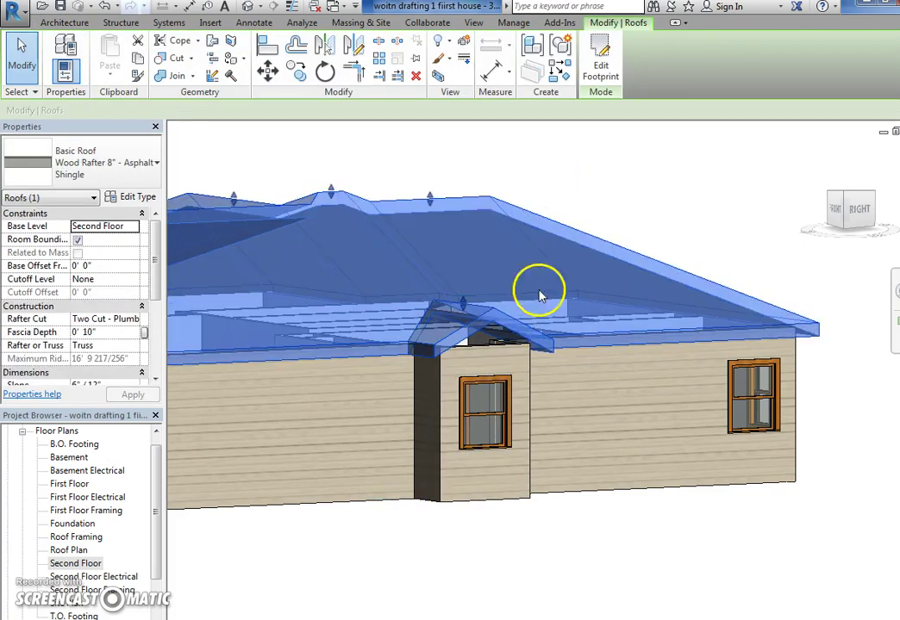
{"action": "left_click", "coordinate": [628, 173]}
Attach the top of the bump-out's outer wall, the one with the window, to the roof.
{"action": "left_click", "coordinate": [492, 360]}
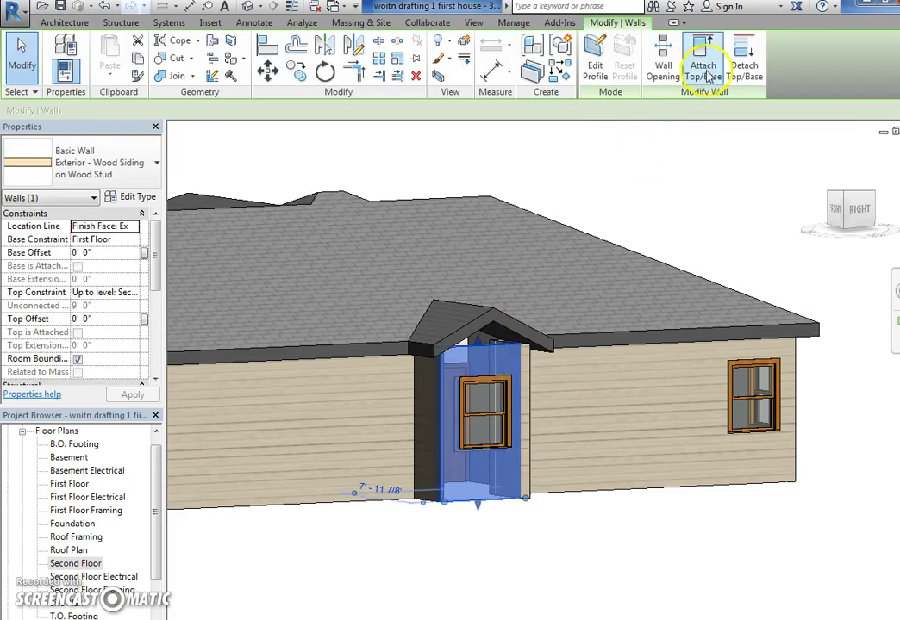
{"action": "left_click", "coordinate": [704, 73]}
{"action": "left_click", "coordinate": [502, 315]}
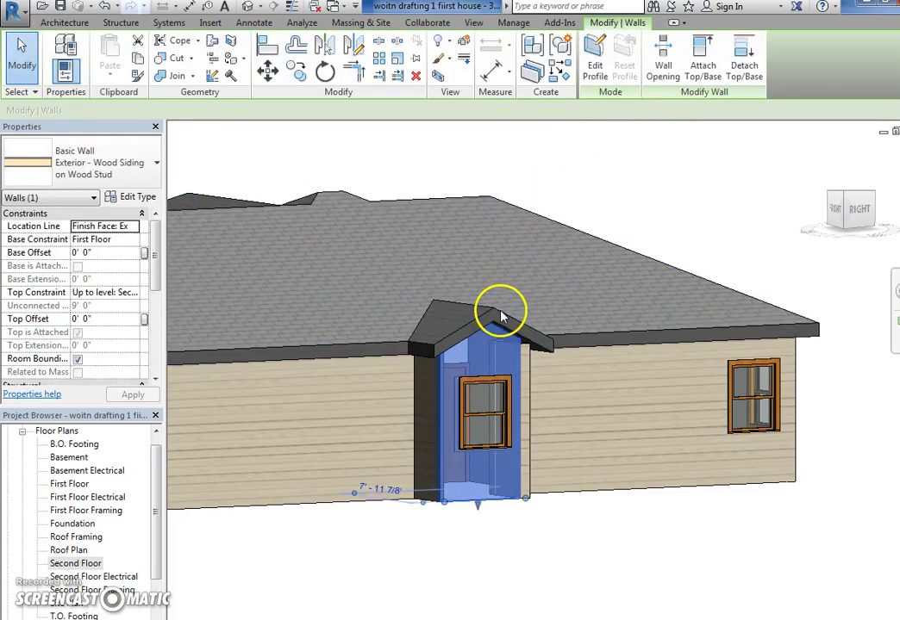
{"action": "key", "text": "Escape"}
{"action": "key", "text": "Escape"}
Attach the top of the bump-out's short rear side wall to the roof and view the house from the front.
{"action": "scroll", "coordinate": [517, 367], "scroll_direction": "up", "scroll_amount": 5}
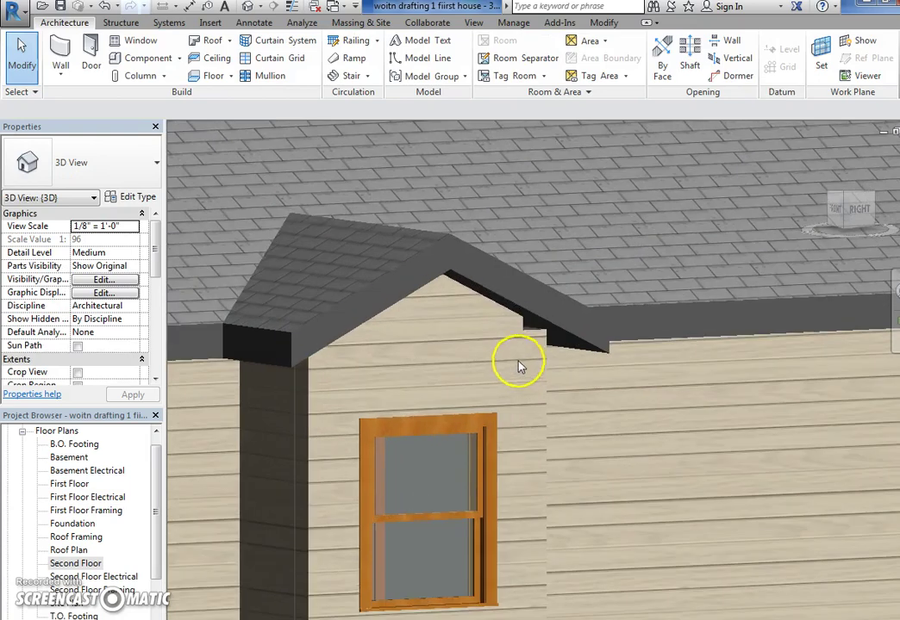
{"action": "left_click", "coordinate": [530, 336]}
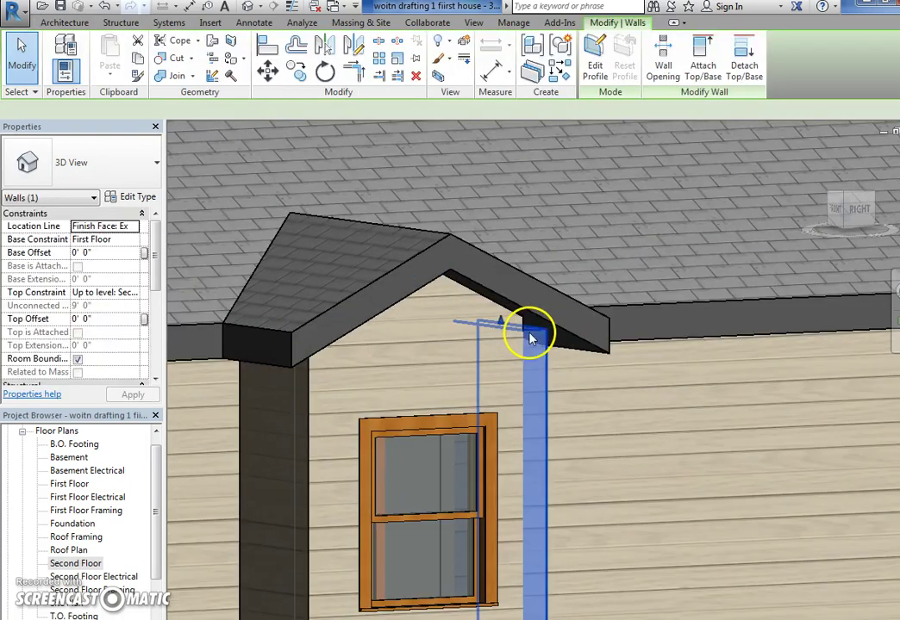
{"action": "left_click", "coordinate": [699, 75]}
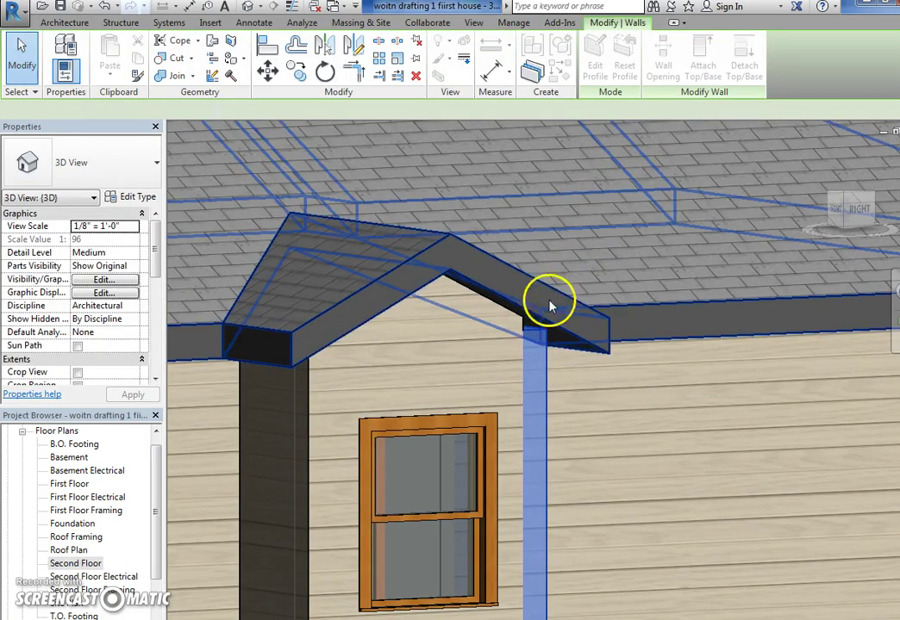
{"action": "left_click", "coordinate": [549, 305]}
{"action": "middle_click_drag", "start_coordinate": [542, 337], "coordinate": [392, 274], "text": "shift"}
{"action": "scroll", "coordinate": [542, 438], "scroll_direction": "down", "scroll_amount": 5}
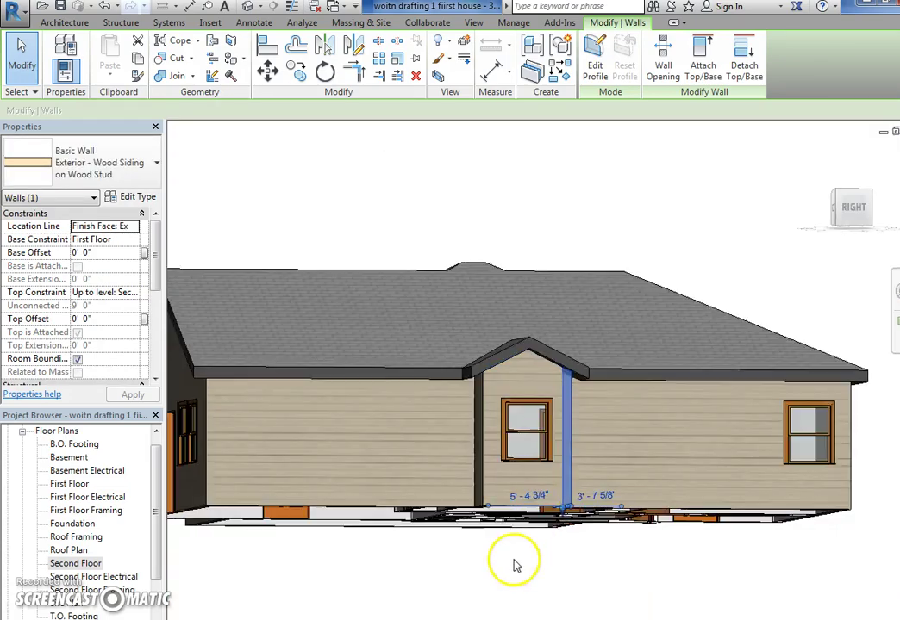
{"action": "left_click", "coordinate": [514, 565]}
{"action": "middle_click_drag", "start_coordinate": [469, 542], "coordinate": [626, 463], "text": "shift"}
{"action": "scroll", "coordinate": [569, 452], "scroll_direction": "down", "scroll_amount": 2}
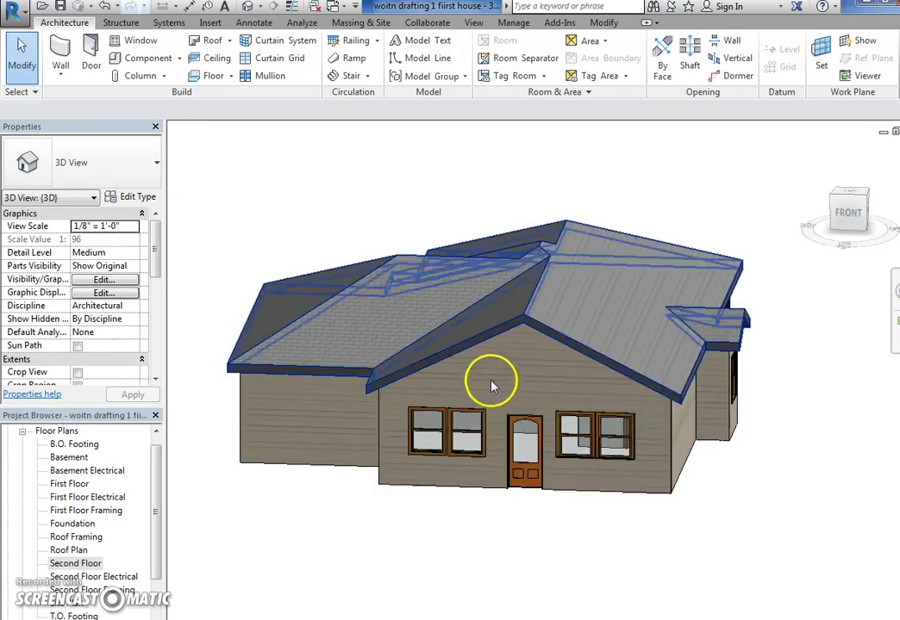
Open the First Floor plan and examine the room layout, including the left wing and the bathrooms.
{"action": "double_click", "coordinate": [77, 486]}
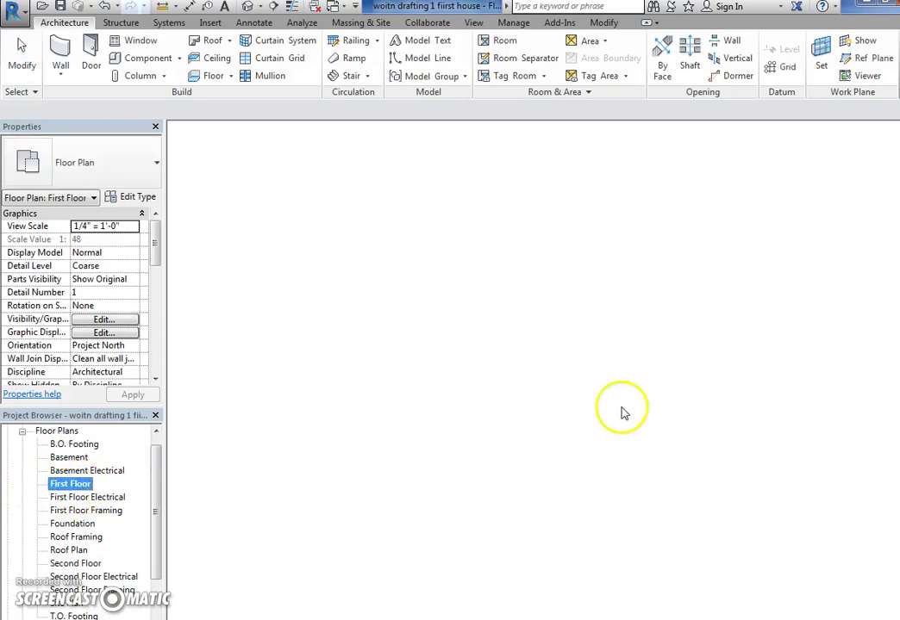
{"action": "scroll", "coordinate": [626, 421], "scroll_direction": "down", "scroll_amount": 1}
{"action": "middle_click_drag", "start_coordinate": [626, 425], "coordinate": [627, 415]}
{"action": "scroll", "coordinate": [561, 382], "scroll_direction": "up", "scroll_amount": 1}
{"action": "scroll", "coordinate": [549, 405], "scroll_direction": "up", "scroll_amount": 2}
{"action": "scroll", "coordinate": [517, 517], "scroll_direction": "down", "scroll_amount": 3}
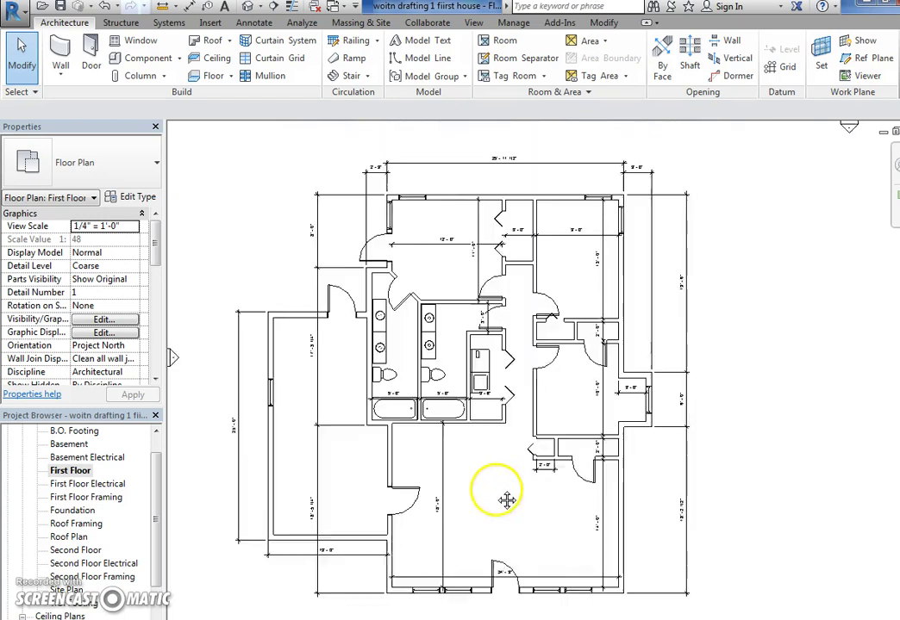
{"action": "scroll", "coordinate": [491, 509], "scroll_direction": "up", "scroll_amount": 2}
{"action": "middle_click_drag", "start_coordinate": [492, 507], "coordinate": [507, 453]}
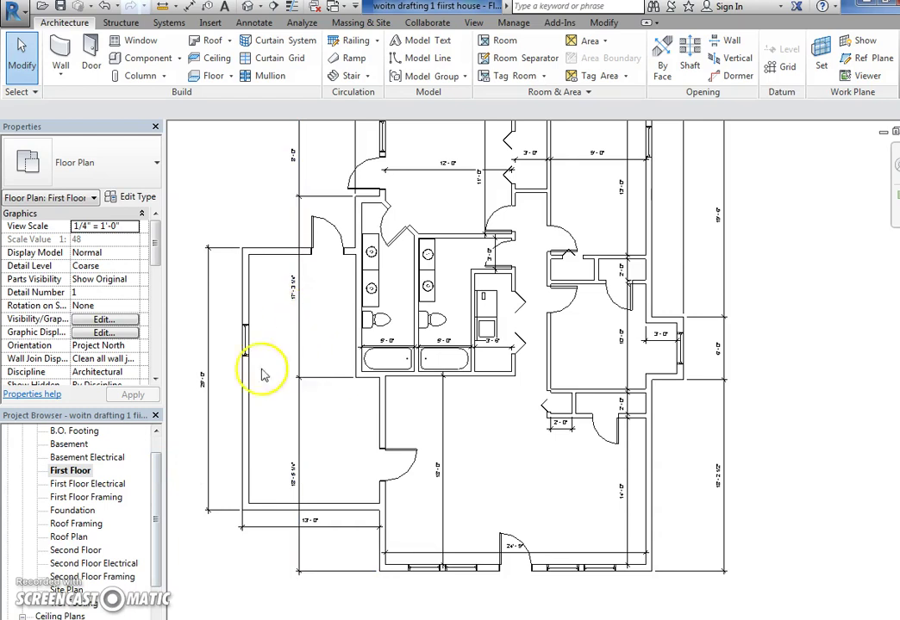
{"action": "middle_click_drag", "start_coordinate": [337, 355], "coordinate": [354, 385]}
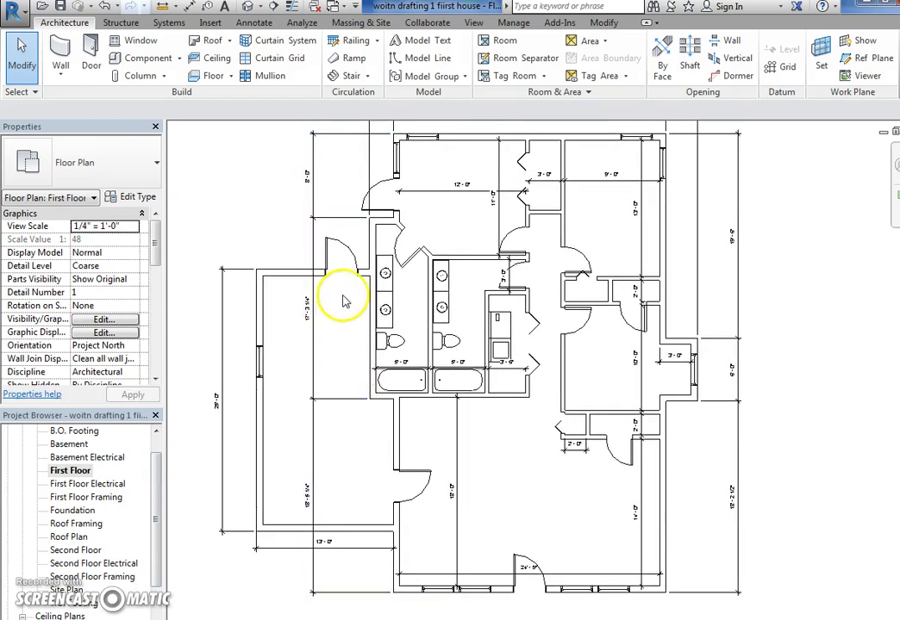
Move the vertical dimension string that crosses the garage outward, beyond the garage's 25' - 0" dimension.
{"action": "left_click_drag", "start_coordinate": [311, 290], "coordinate": [236, 310]}
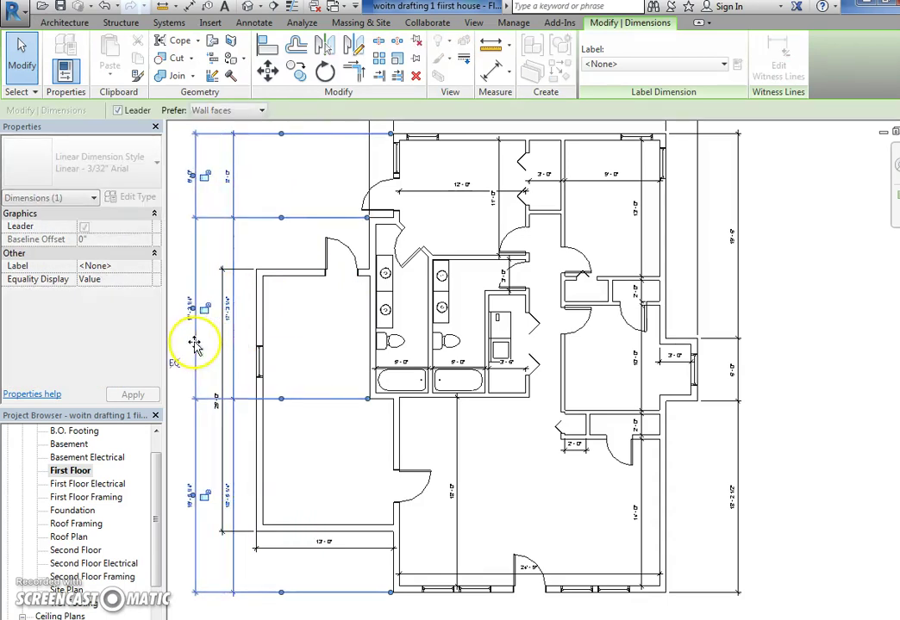
{"action": "left_click", "coordinate": [250, 257]}
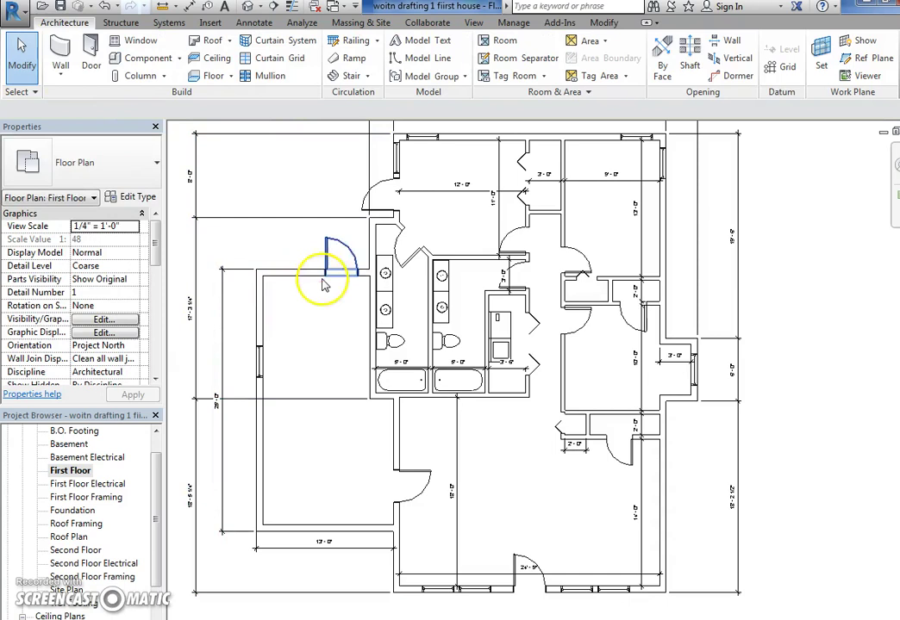
Start a Concrete Slab - 4" floor and sketch its boundary by picking the walls around the garage.
{"action": "left_click", "coordinate": [215, 76]}
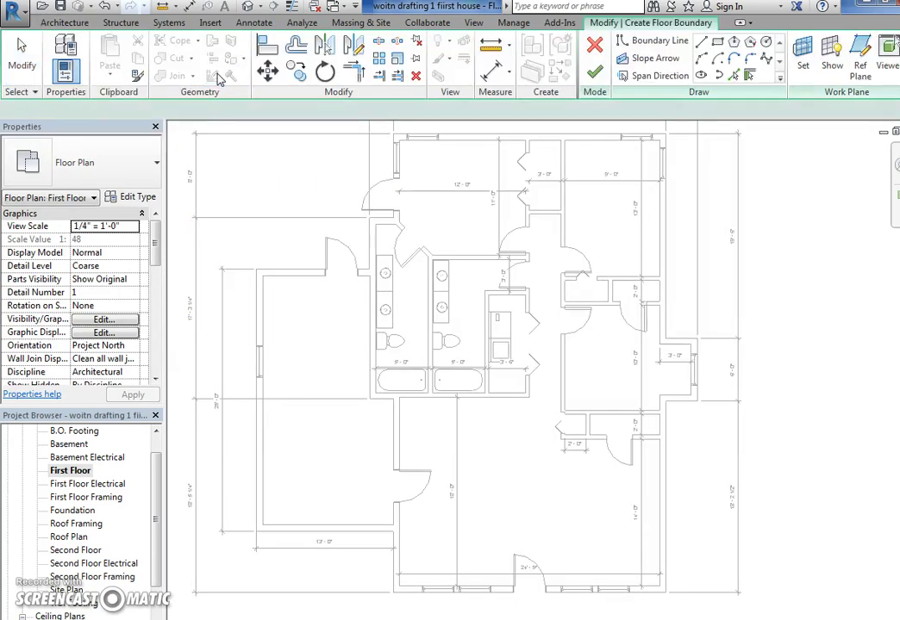
{"action": "left_click", "coordinate": [78, 171]}
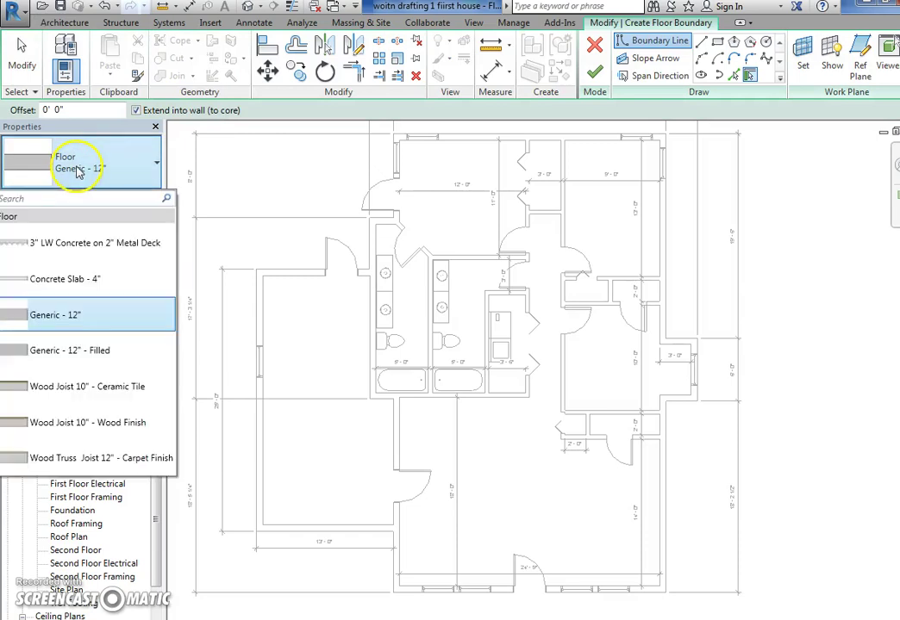
{"action": "left_click", "coordinate": [82, 279]}
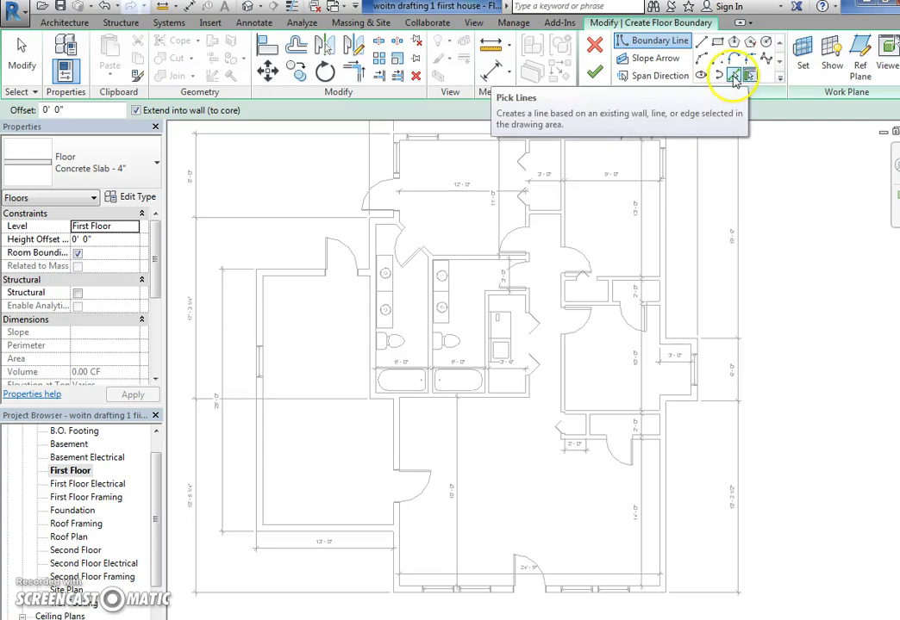
{"action": "left_click", "coordinate": [293, 274]}
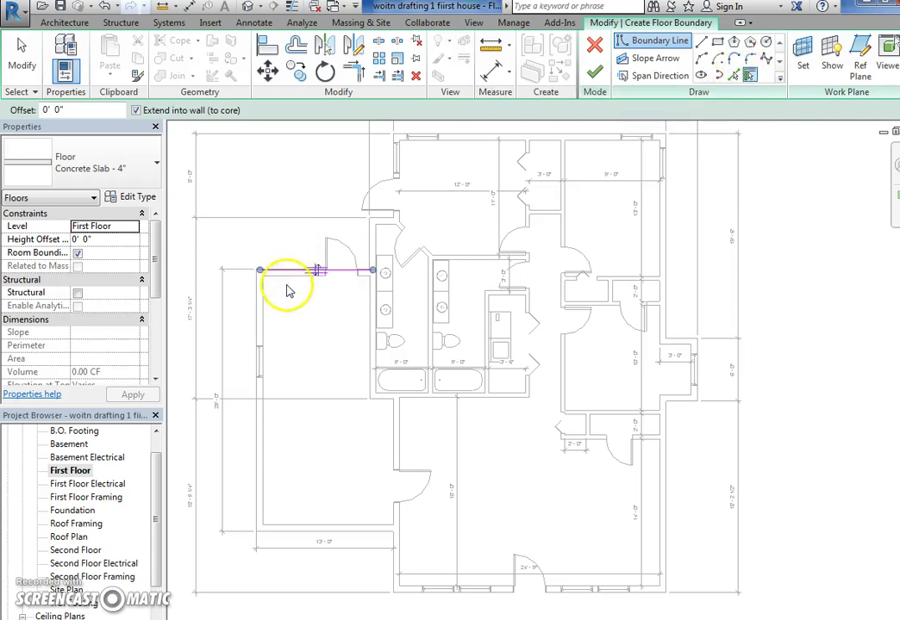
{"action": "left_click", "coordinate": [259, 284]}
{"action": "left_click", "coordinate": [325, 532]}
{"action": "left_click", "coordinate": [400, 470]}
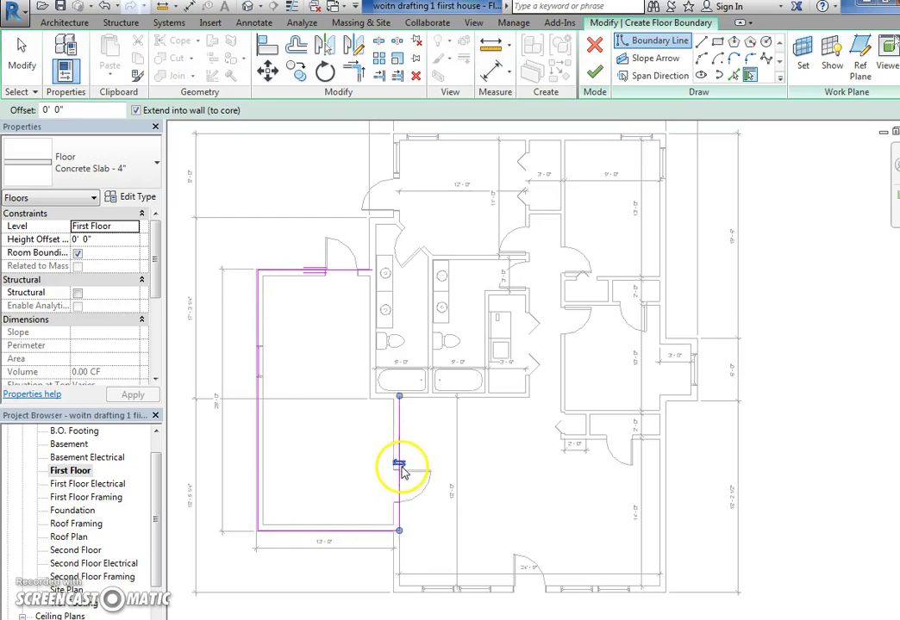
{"action": "left_click", "coordinate": [374, 371]}
Flip the slab boundary to the inner faces of the garage walls and back again.
{"action": "scroll", "coordinate": [327, 305], "scroll_direction": "up", "scroll_amount": 3}
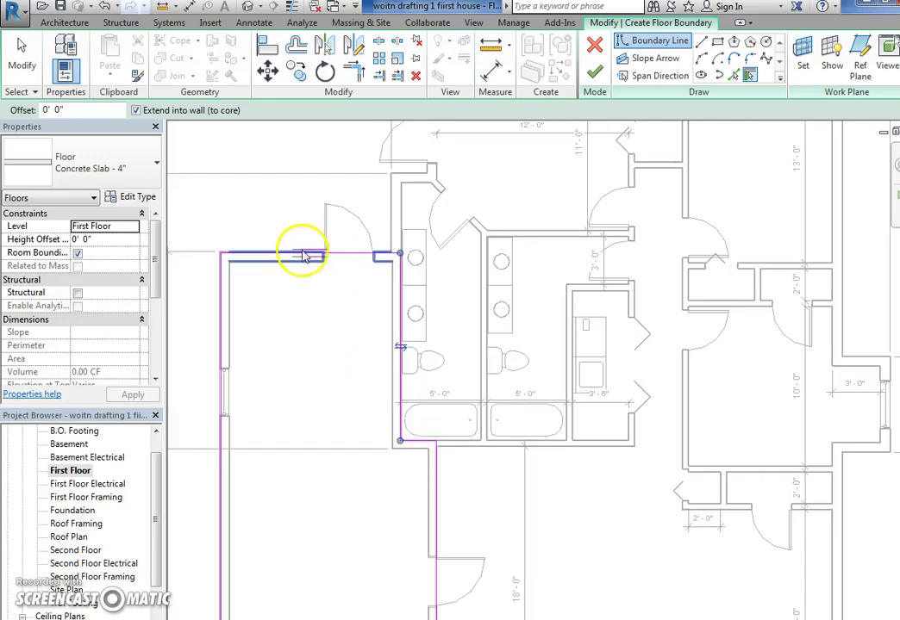
{"action": "middle_click_drag", "start_coordinate": [235, 553], "coordinate": [261, 412]}
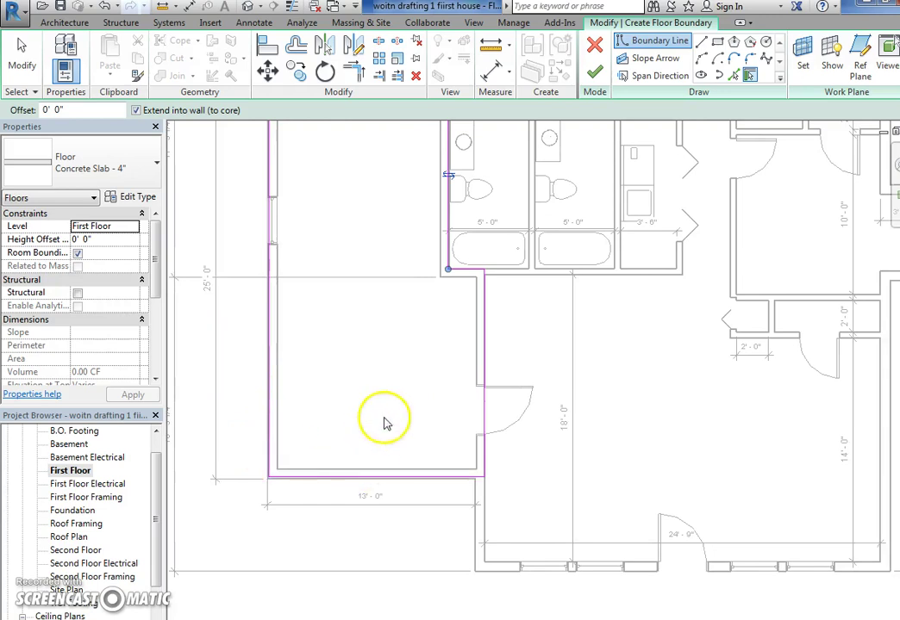
{"action": "middle_click_drag", "start_coordinate": [385, 423], "coordinate": [417, 440]}
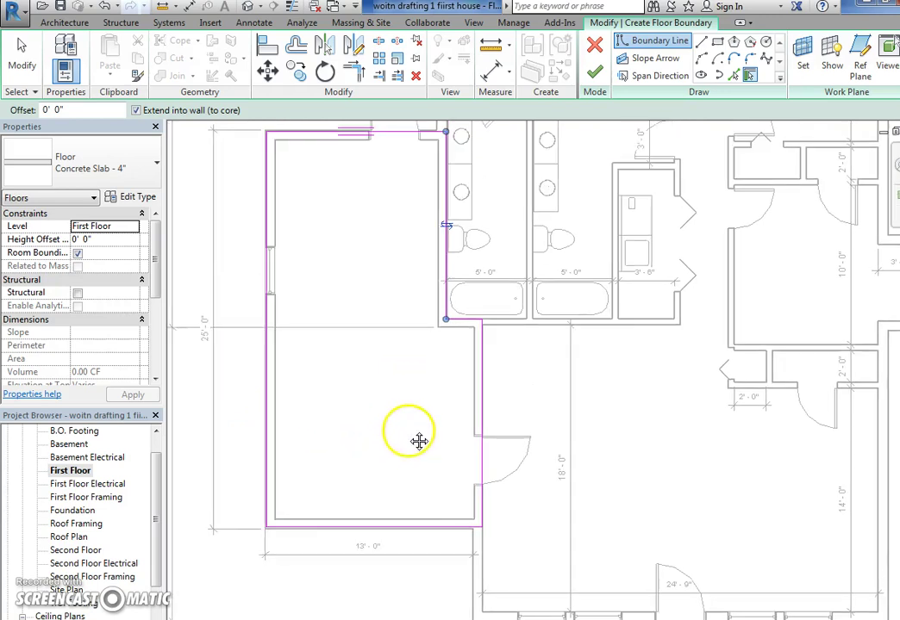
{"action": "left_click", "coordinate": [447, 232]}
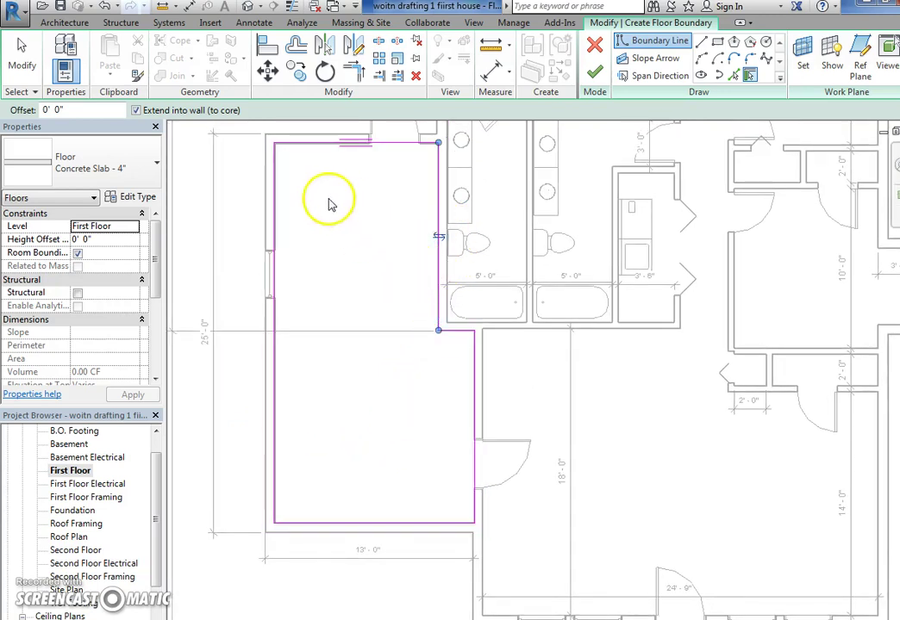
{"action": "left_click", "coordinate": [438, 236]}
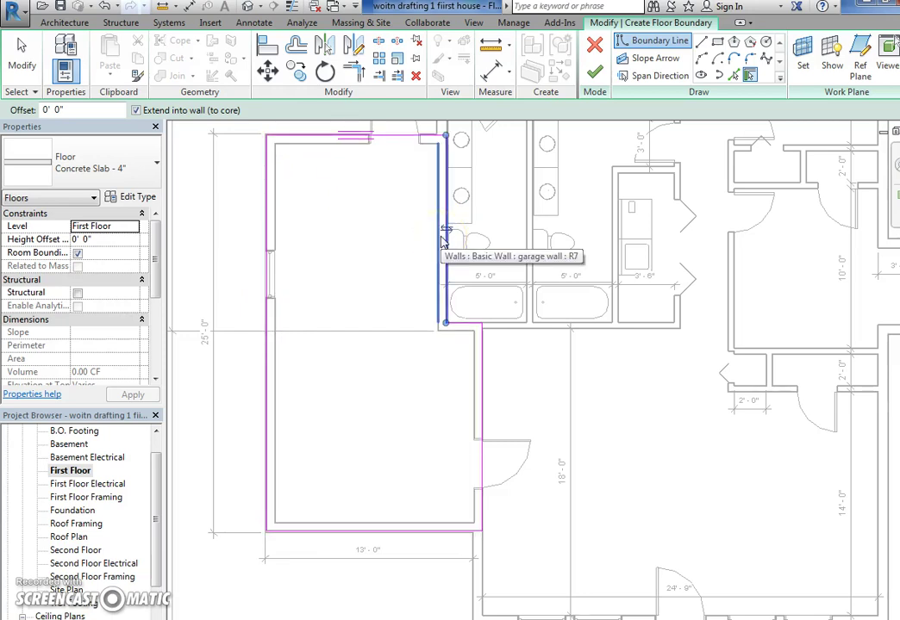
Finish the garage slab's boundary sketch to create the floor and deselect it.
{"action": "middle_click_drag", "start_coordinate": [412, 245], "coordinate": [395, 271]}
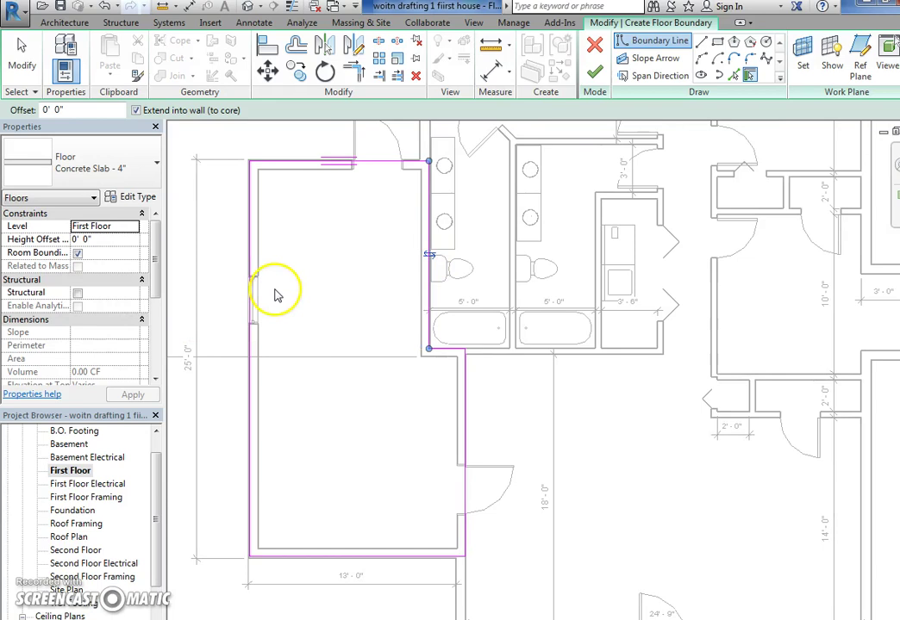
{"action": "left_click", "coordinate": [594, 72]}
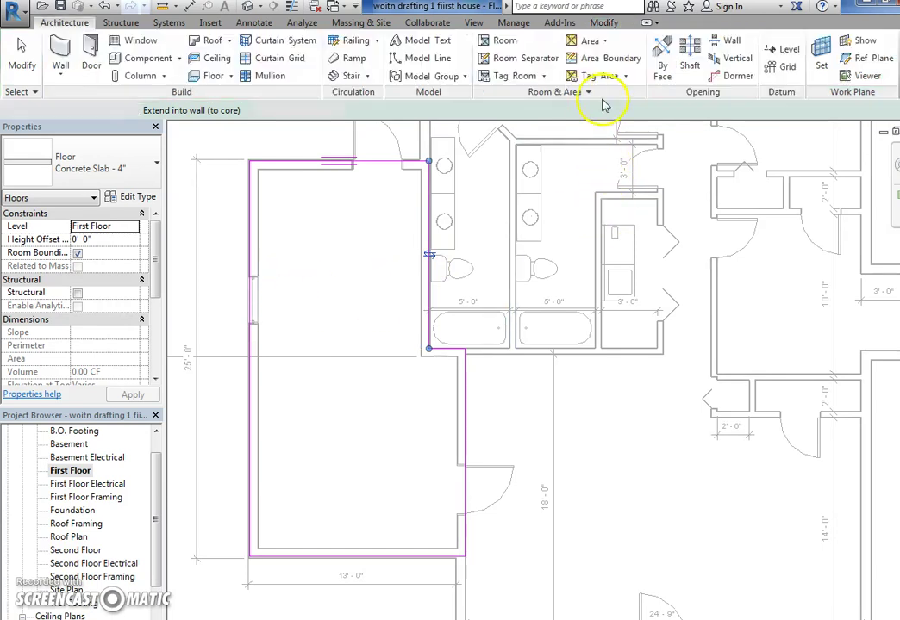
{"action": "left_click", "coordinate": [542, 388]}
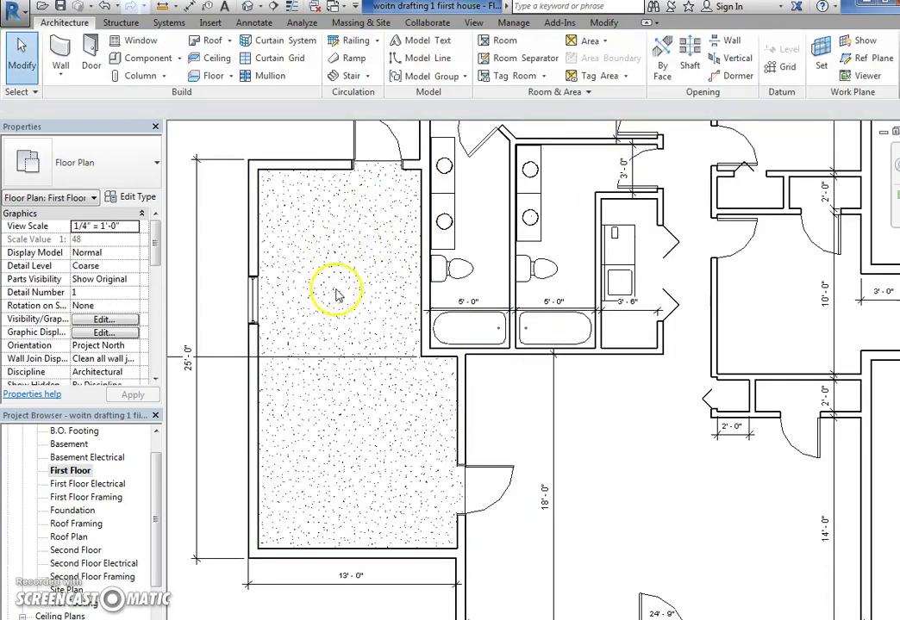
Start a Wood Joist 10" - Ceramic Tile floor and pick the outer, tub-side and hallway walls of the bathroom and laundry block as boundary.
{"action": "scroll", "coordinate": [363, 390], "scroll_direction": "down", "scroll_amount": 1}
{"action": "mouse_move", "coordinate": [364, 390]}
{"action": "middle_mouse_down"}
{"action": "mouse_move", "coordinate": [351, 346]}
{"action": "mouse_move", "coordinate": [362, 448]}
{"action": "middle_mouse_up"}
{"action": "middle_click_drag", "start_coordinate": [540, 483], "coordinate": [524, 530]}
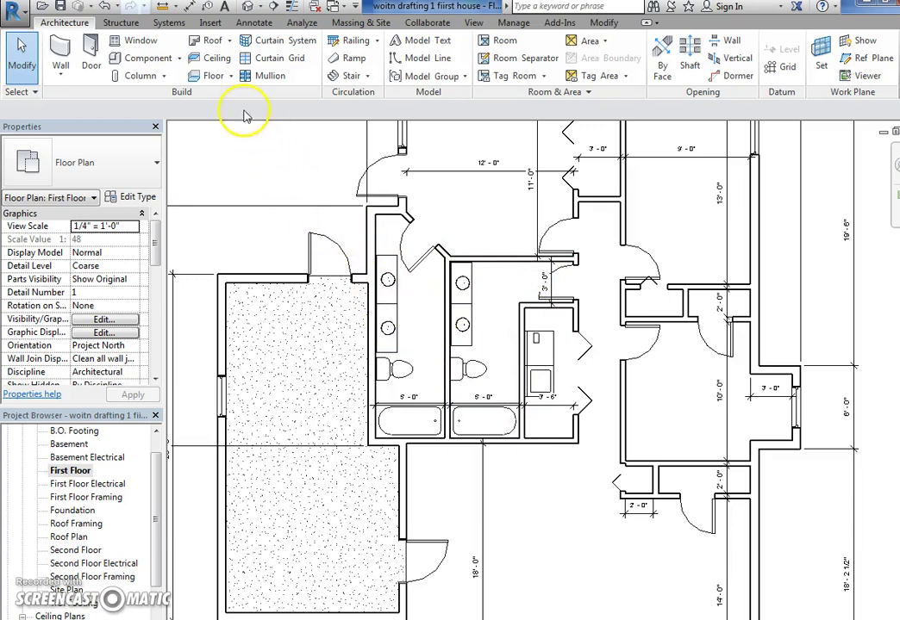
{"action": "left_click", "coordinate": [212, 75]}
{"action": "left_click", "coordinate": [124, 166]}
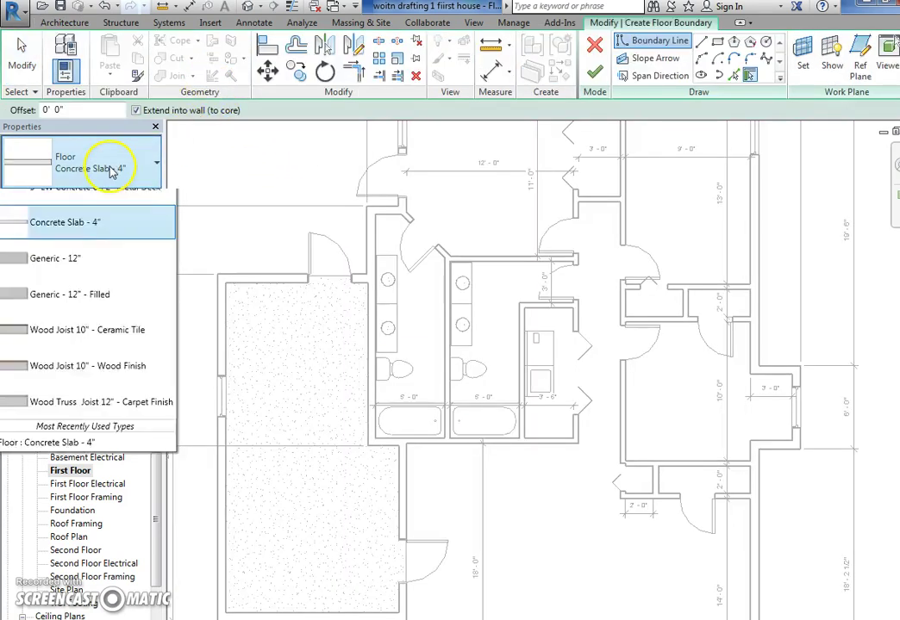
{"action": "left_click", "coordinate": [124, 389]}
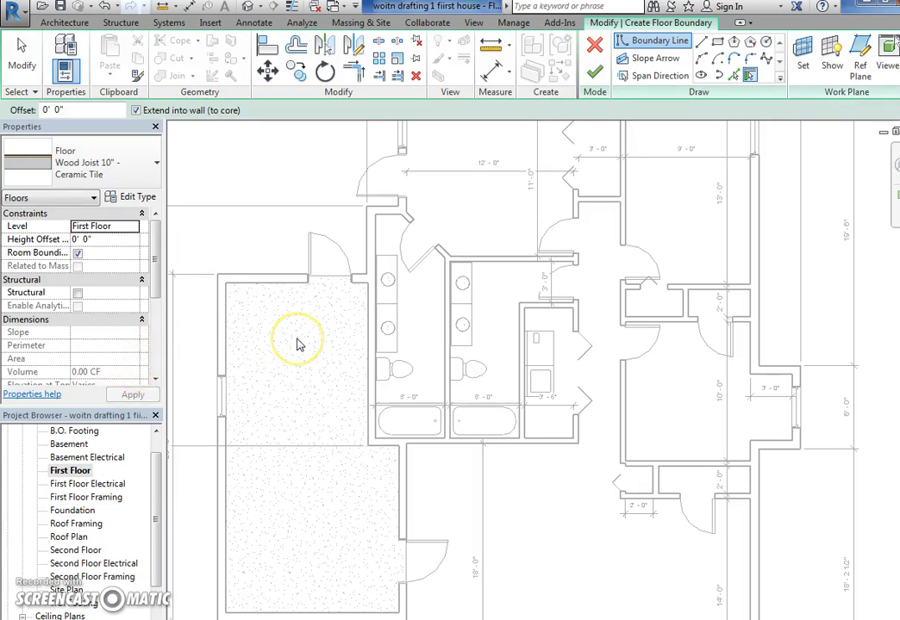
{"action": "left_click", "coordinate": [373, 321]}
{"action": "left_click", "coordinate": [408, 391]}
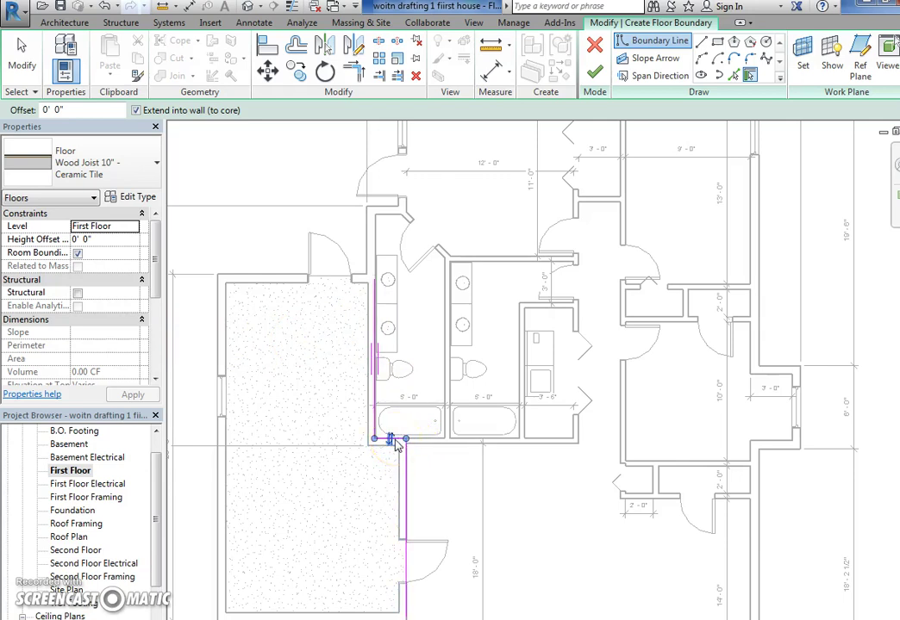
{"action": "key", "text": "ctrl+z"}
{"action": "left_click", "coordinate": [413, 444]}
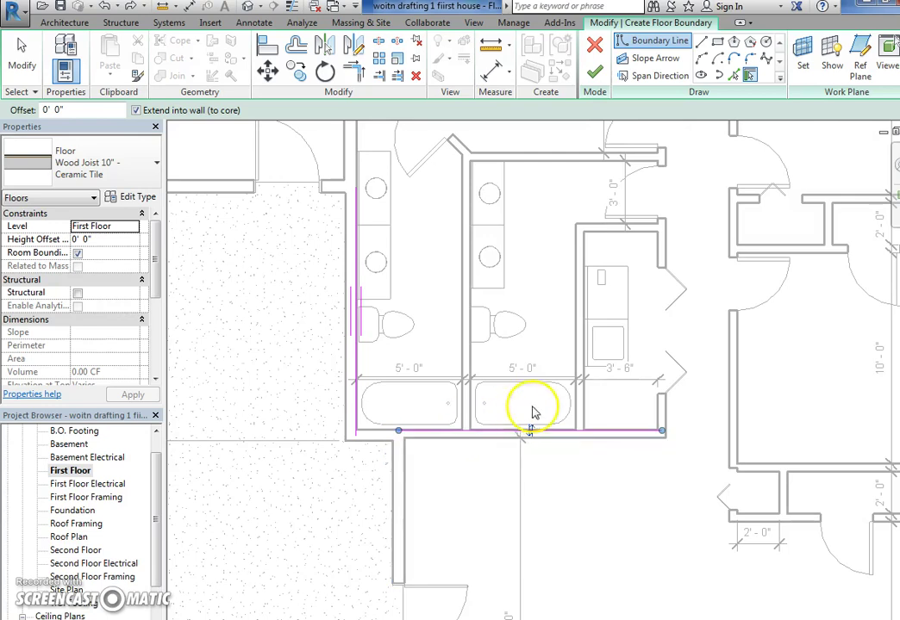
{"action": "left_click", "coordinate": [661, 416]}
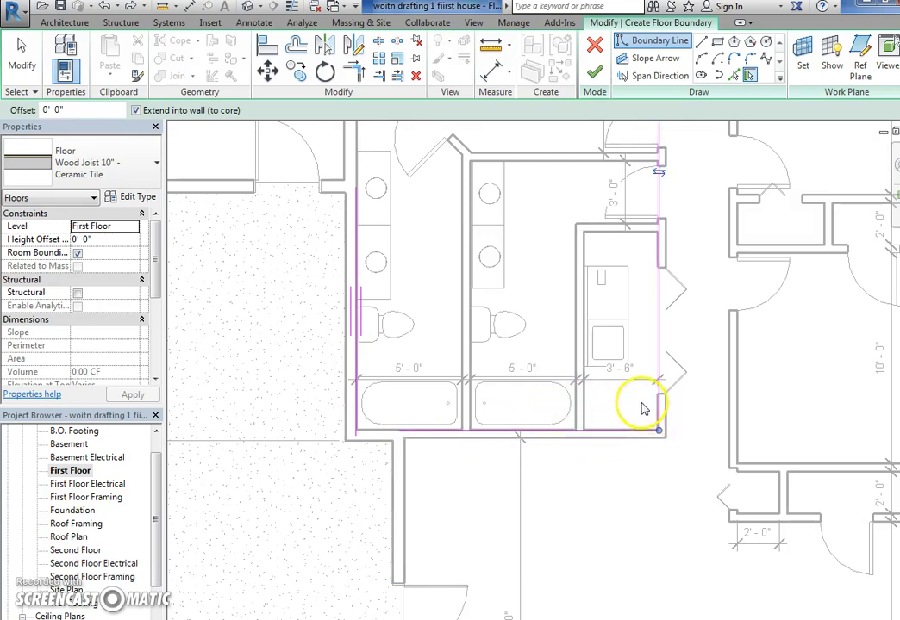
Add the bathrooms' bedroom-side wall, the angled door wall and the short exterior wall beside it to the tile floor boundary.
{"action": "scroll", "coordinate": [643, 412], "scroll_direction": "down", "scroll_amount": 3}
{"action": "left_click", "coordinate": [604, 340]}
{"action": "left_click", "coordinate": [463, 299]}
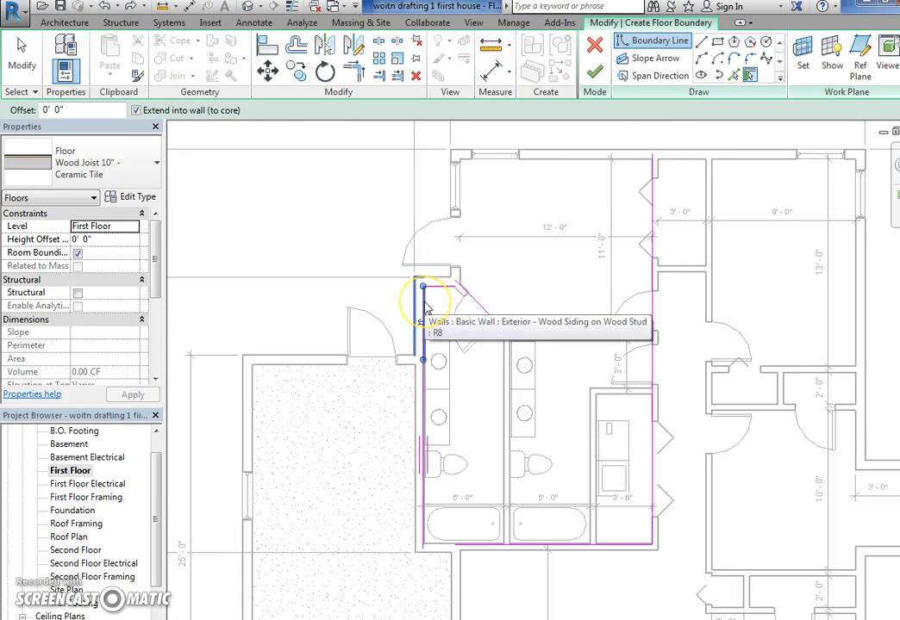
{"action": "left_click", "coordinate": [423, 308]}
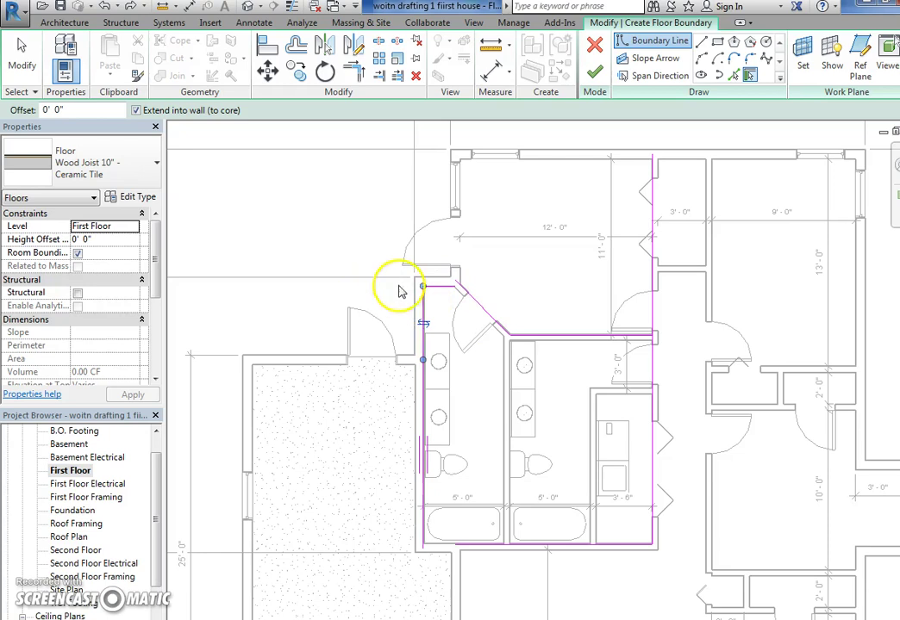
Trim the tile floor's boundary lines to corners so they form one closed loop around the bathrooms and laundry closet.
{"action": "scroll", "coordinate": [626, 321], "scroll_direction": "up", "scroll_amount": 2}
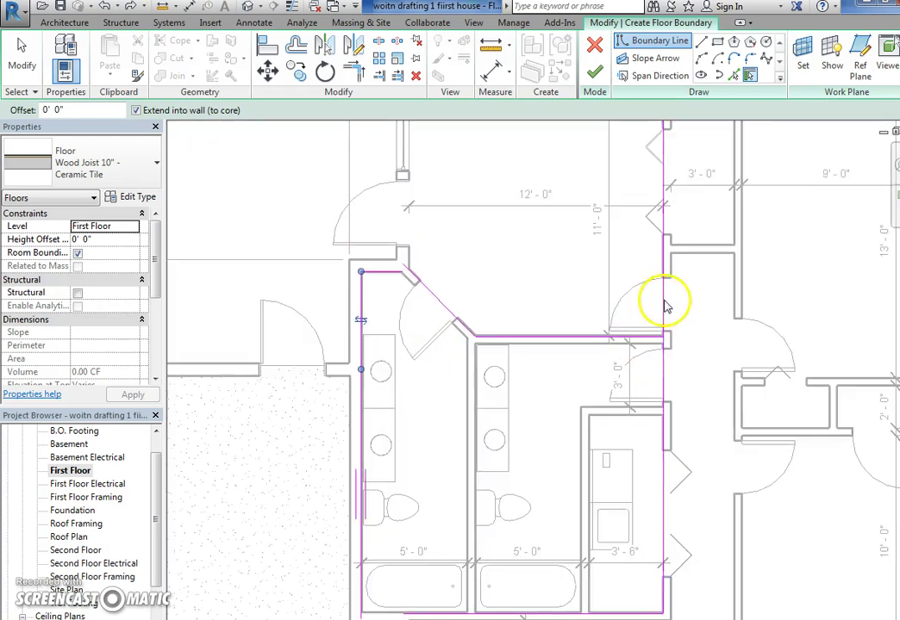
{"action": "middle_click_drag", "start_coordinate": [621, 482], "coordinate": [636, 405]}
{"action": "left_click", "coordinate": [463, 543]}
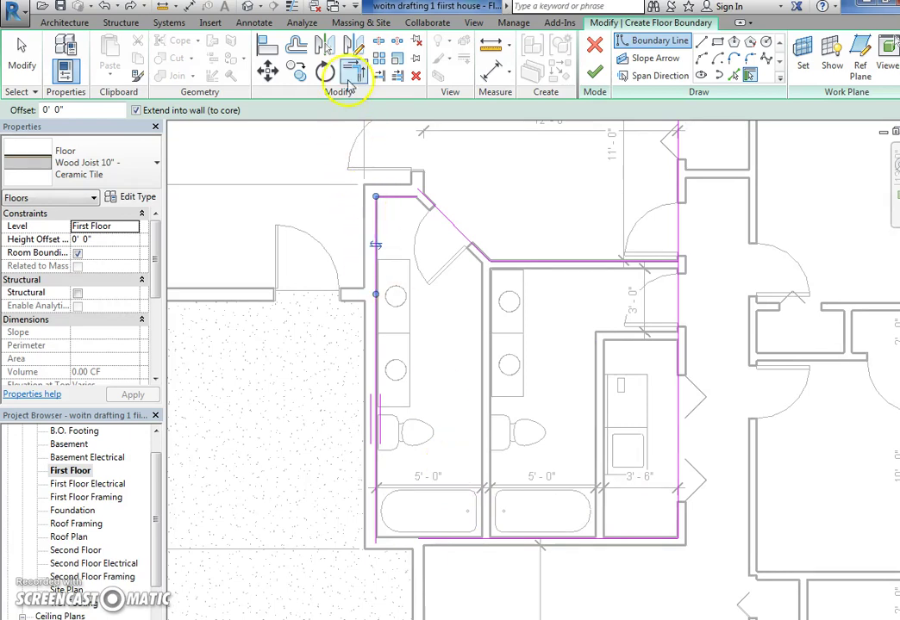
{"action": "left_click", "coordinate": [350, 76]}
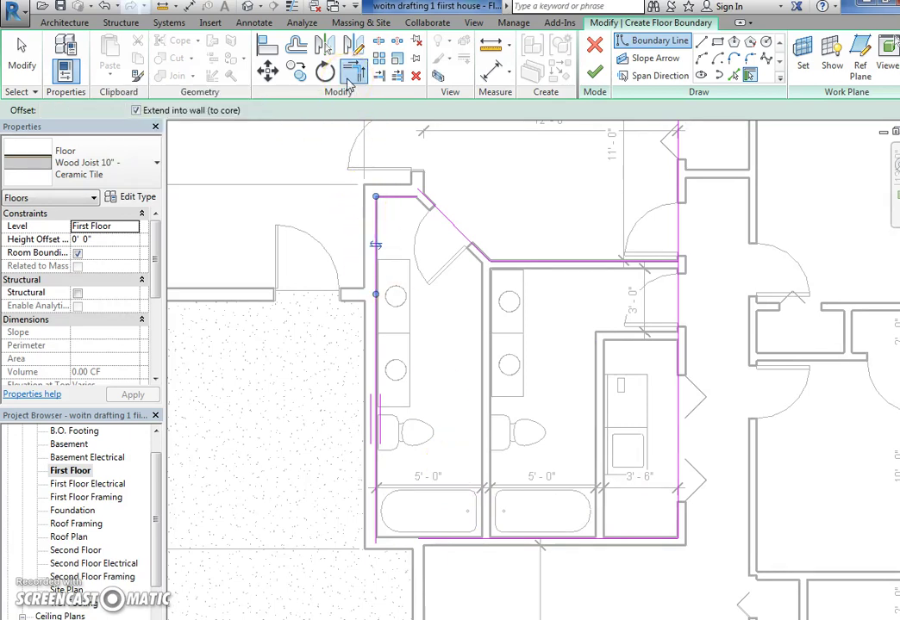
{"action": "left_click", "coordinate": [678, 293]}
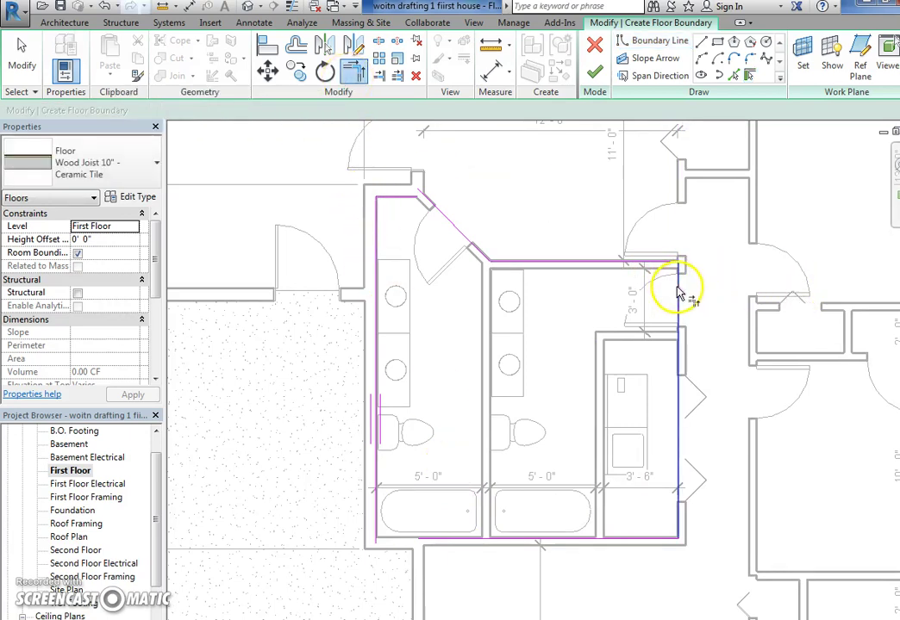
{"action": "left_click", "coordinate": [377, 509]}
{"action": "left_click", "coordinate": [390, 200]}
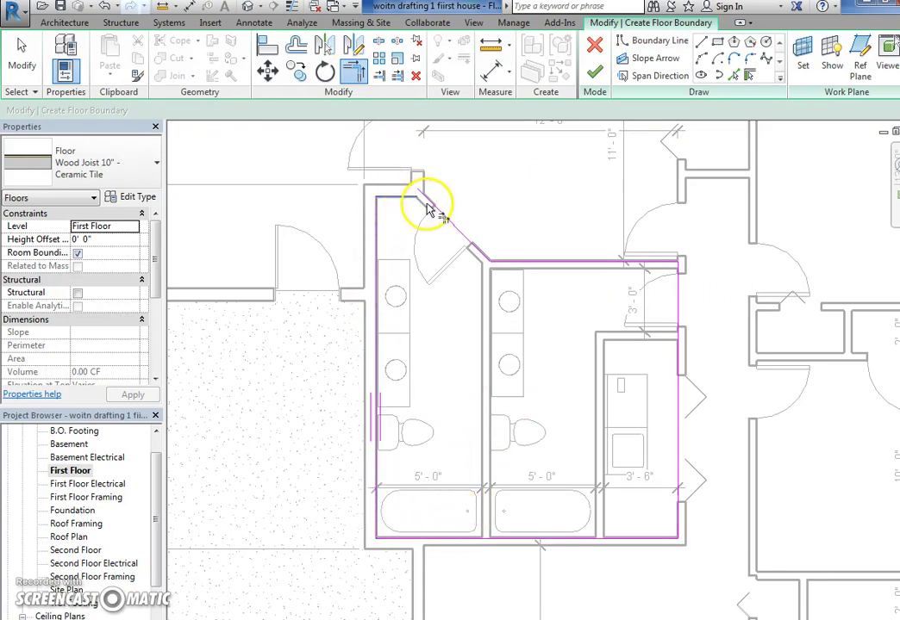
{"action": "left_click", "coordinate": [427, 202]}
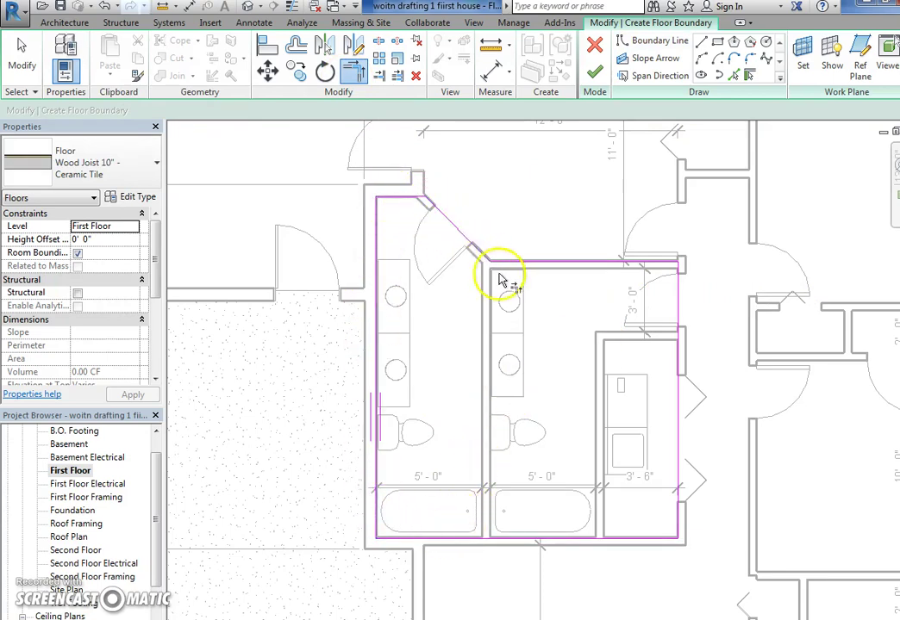
{"action": "left_click", "coordinate": [685, 287]}
{"action": "left_click", "coordinate": [290, 523]}
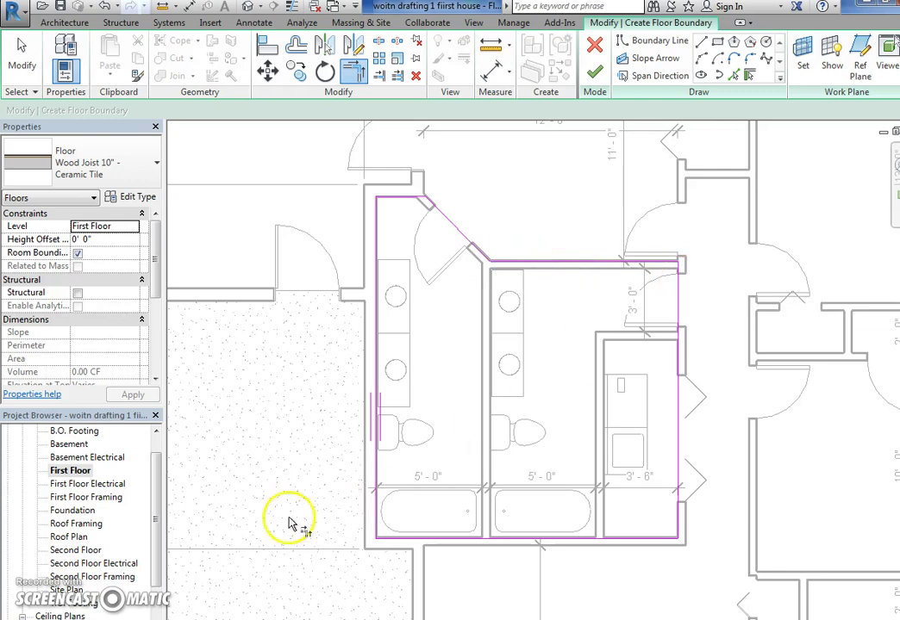
{"action": "middle_click_drag", "start_coordinate": [551, 505], "coordinate": [533, 492]}
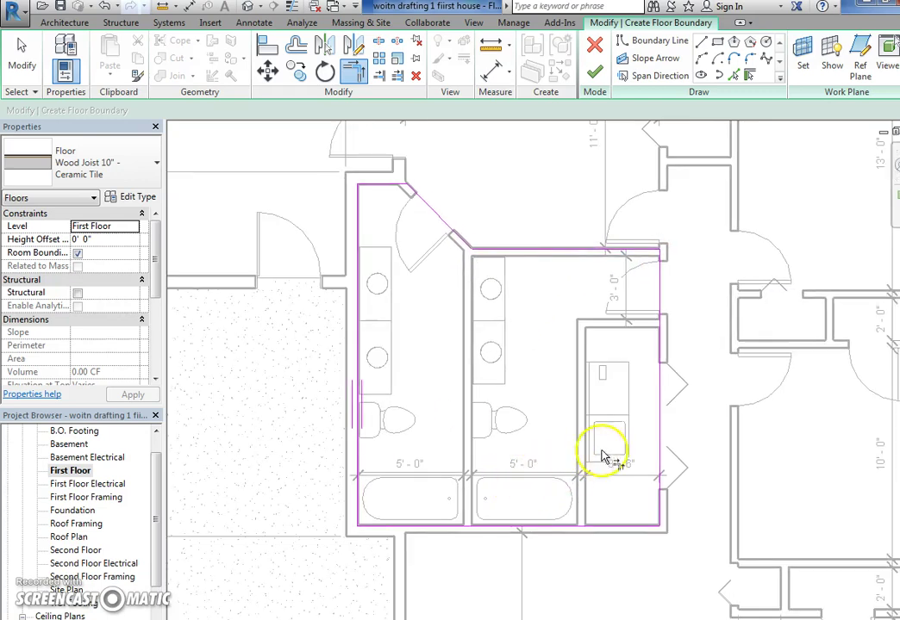
{"action": "key", "text": "Escape"}
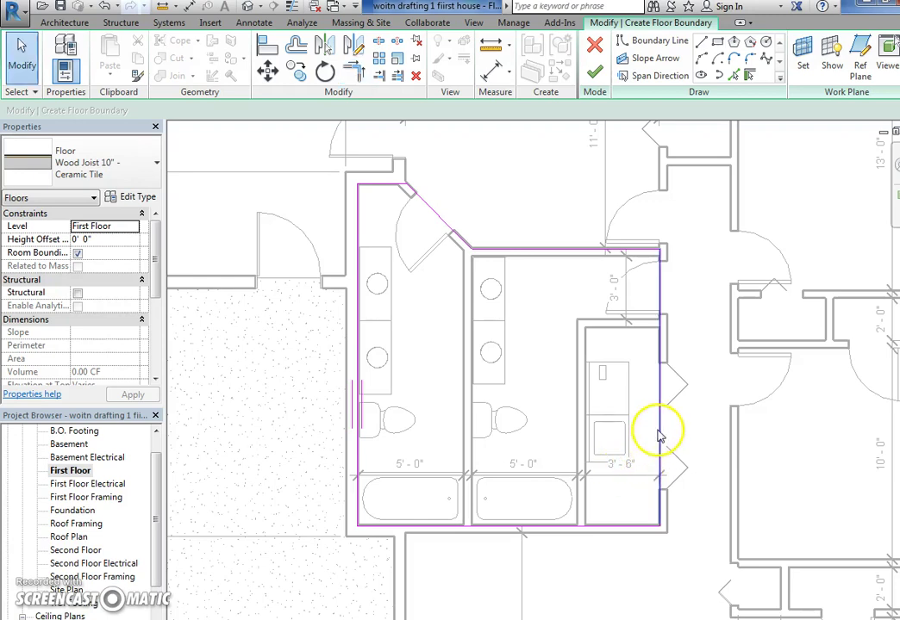
Shift the tile floor's hallway-side and tub-side boundary lines to the far wall faces and finish the floor.
{"action": "left_click", "coordinate": [508, 529]}
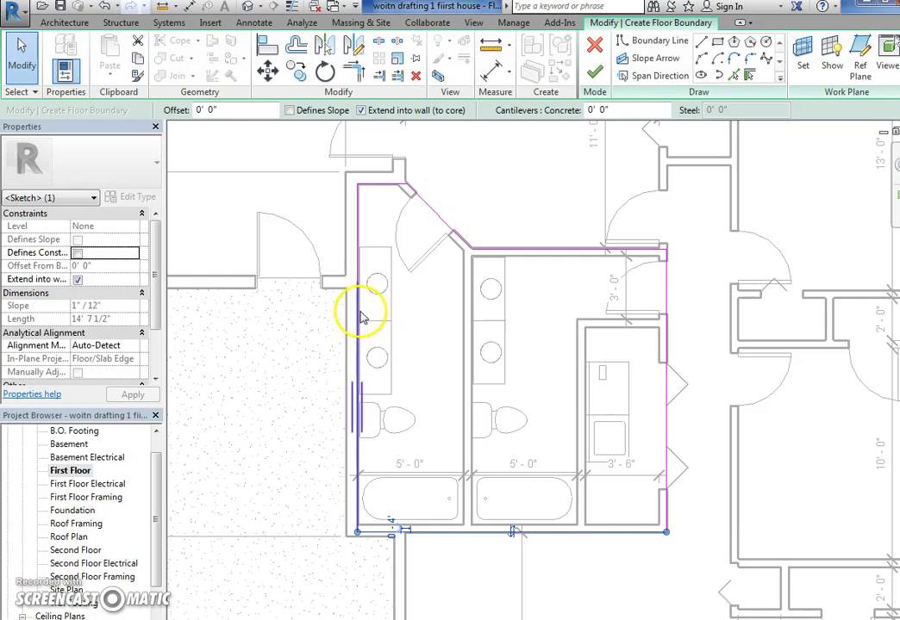
{"action": "left_click", "coordinate": [594, 75]}
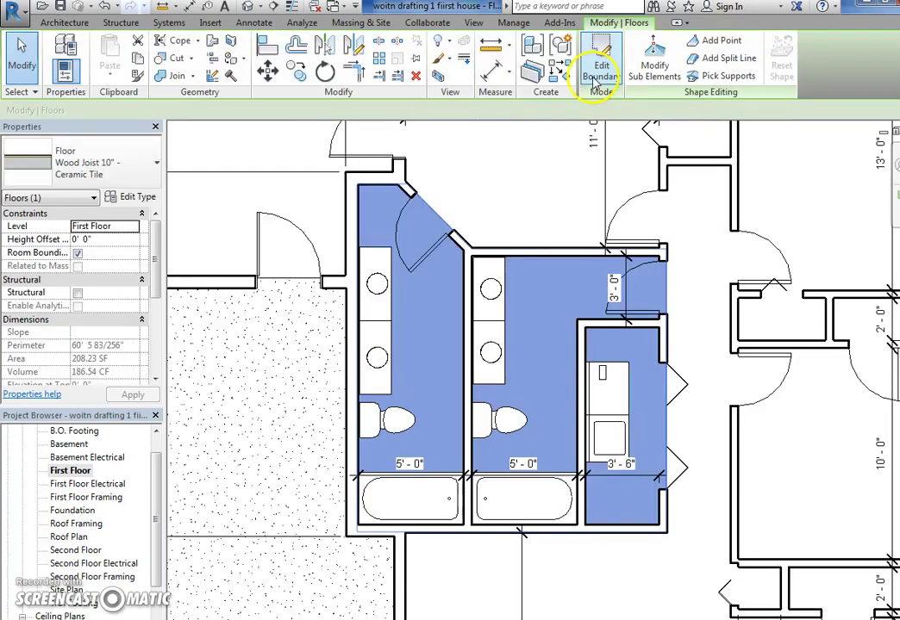
{"action": "left_click", "coordinate": [496, 283]}
{"action": "scroll", "coordinate": [521, 267], "scroll_direction": "down", "scroll_amount": 1}
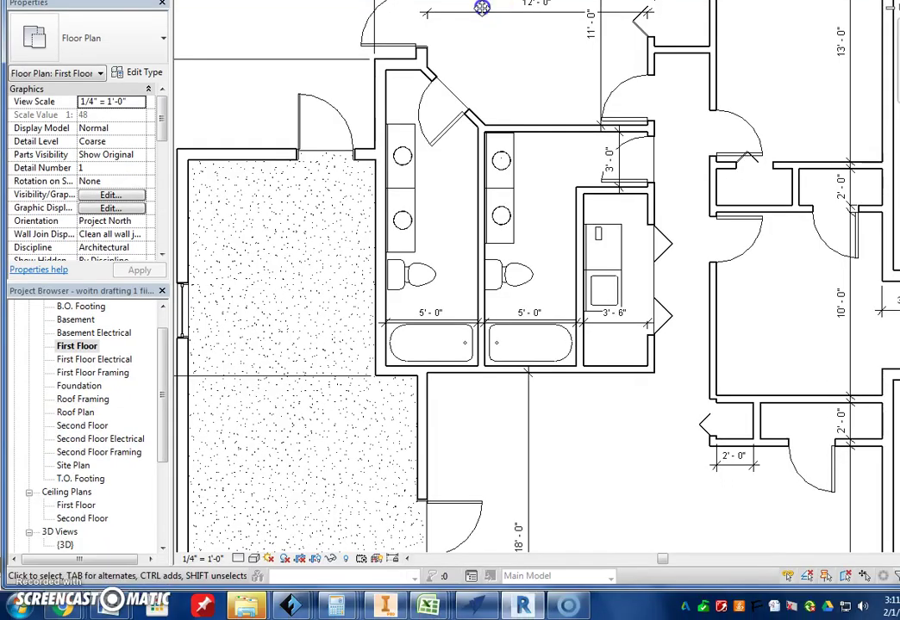
Set the First Floor plan's visual style to Realistic and examine the tile texture in the bathrooms up close.
{"action": "left_click", "coordinate": [254, 558]}
{"action": "left_click", "coordinate": [271, 529]}
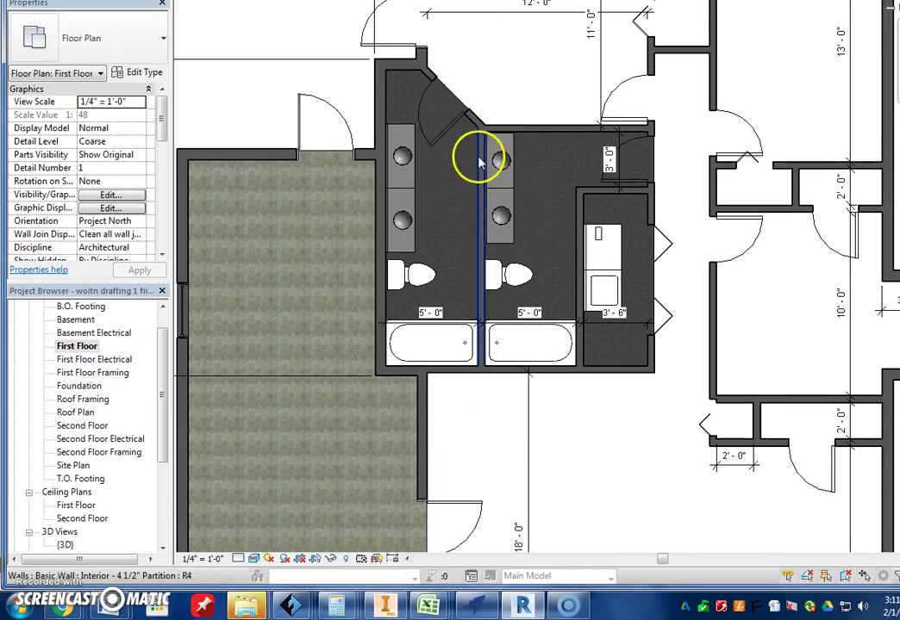
{"action": "scroll", "coordinate": [530, 258], "scroll_direction": "down", "scroll_amount": 2}
{"action": "scroll", "coordinate": [536, 199], "scroll_direction": "down", "scroll_amount": 1}
{"action": "scroll", "coordinate": [536, 198], "scroll_direction": "up", "scroll_amount": 10}
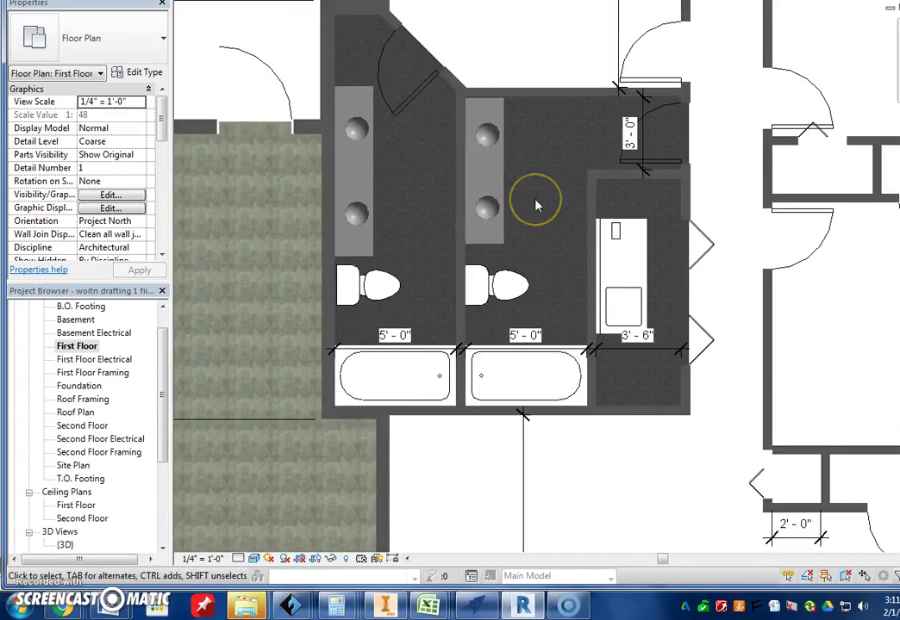
{"action": "scroll", "coordinate": [535, 205], "scroll_direction": "up", "scroll_amount": 2}
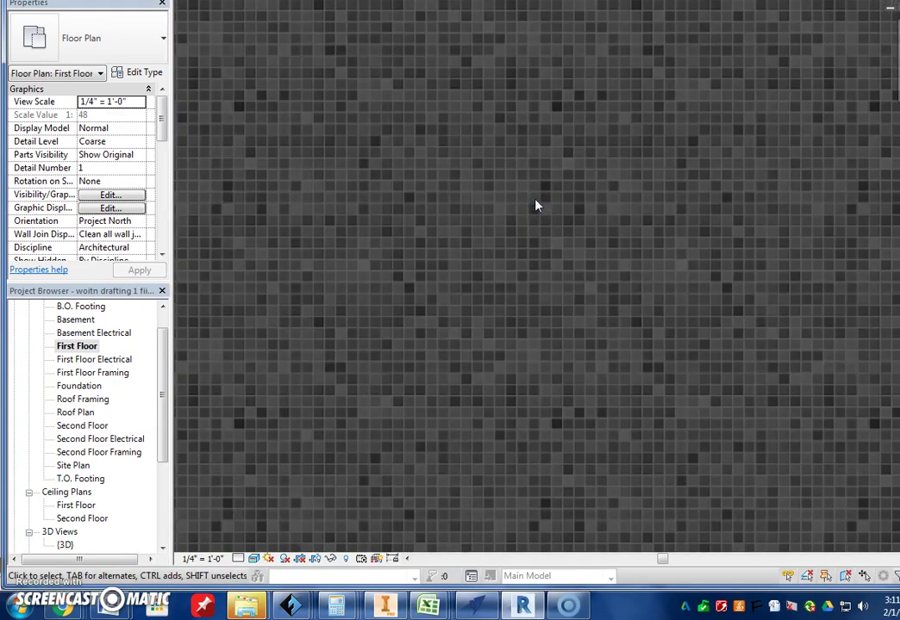
{"action": "scroll", "coordinate": [535, 205], "scroll_direction": "down", "scroll_amount": 8}
{"action": "middle_click_drag", "start_coordinate": [534, 204], "coordinate": [439, 181]}
{"action": "scroll", "coordinate": [534, 251], "scroll_direction": "down", "scroll_amount": 2}
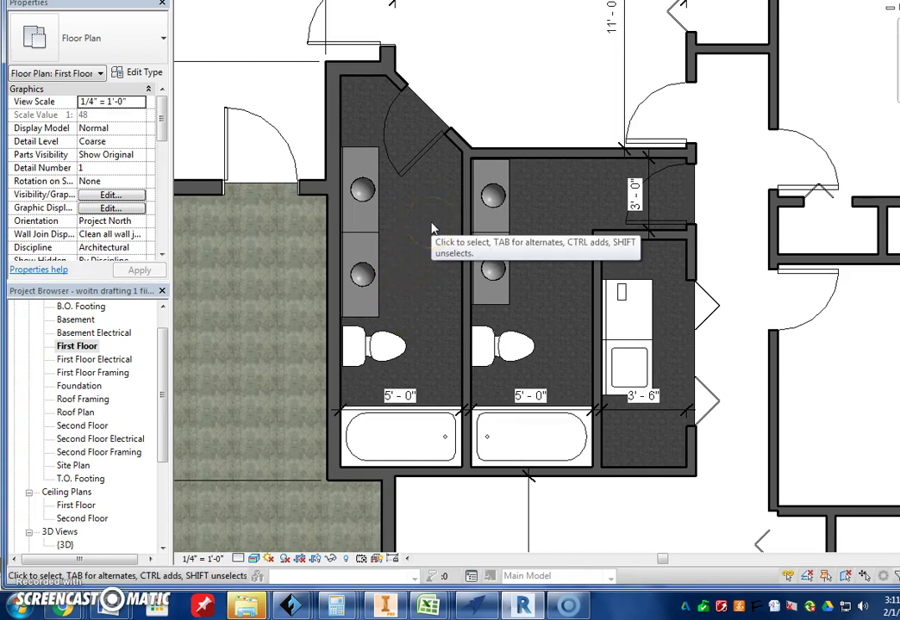
Move the 12' - 0" dimension line of the room beside the bathrooms closer to the bathroom walls.
{"action": "left_click_drag", "start_coordinate": [635, 202], "coordinate": [614, 216]}
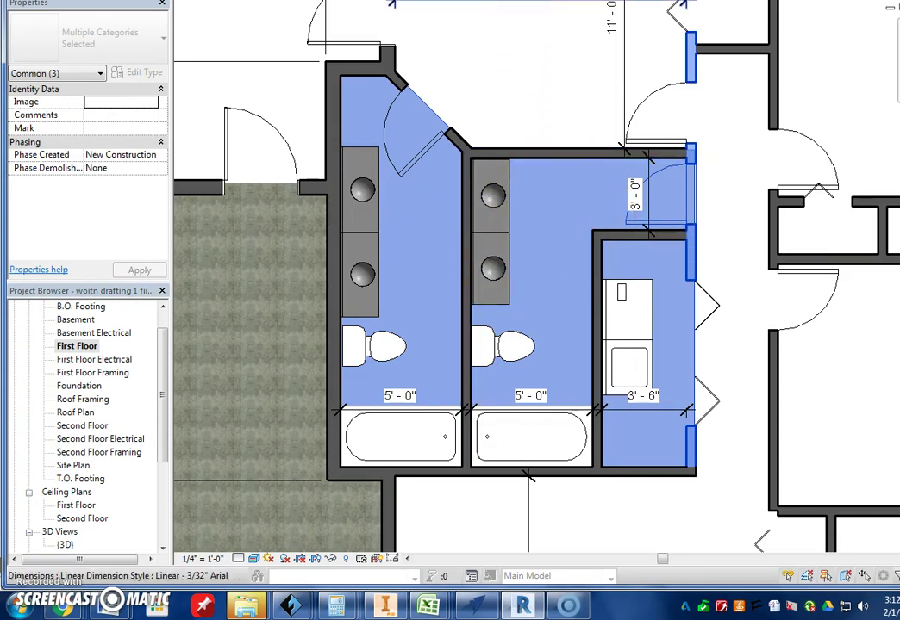
{"action": "left_click", "coordinate": [541, 10]}
{"action": "left_click", "coordinate": [679, 217]}
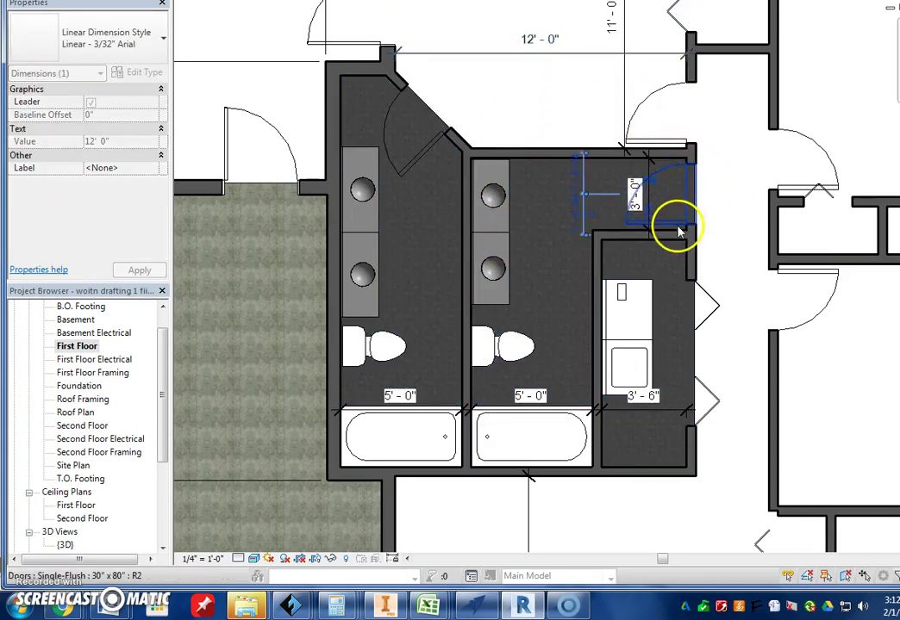
{"action": "left_click_drag", "start_coordinate": [731, 218], "coordinate": [331, 14]}
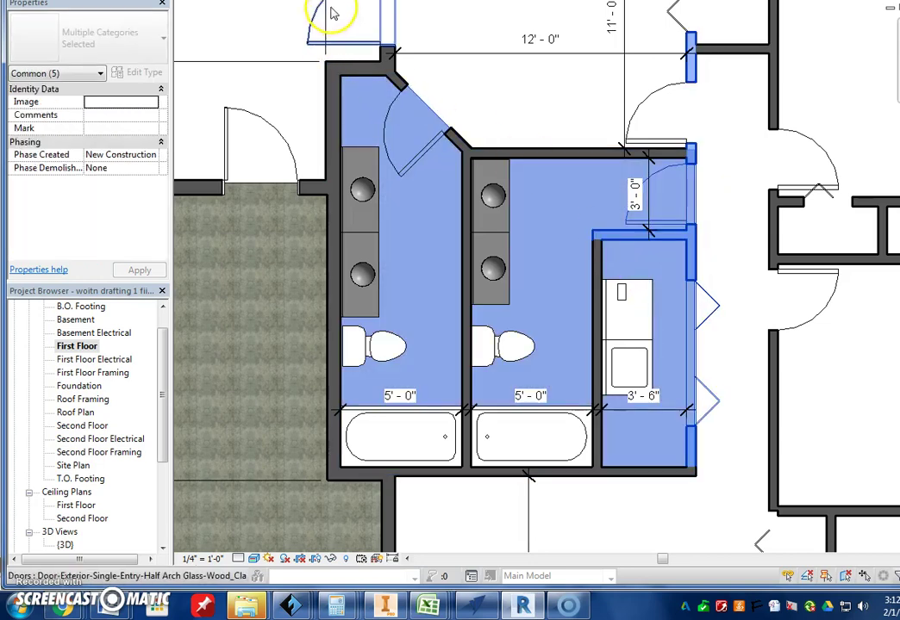
{"action": "key", "text": "m"}
{"action": "key", "text": "m"}
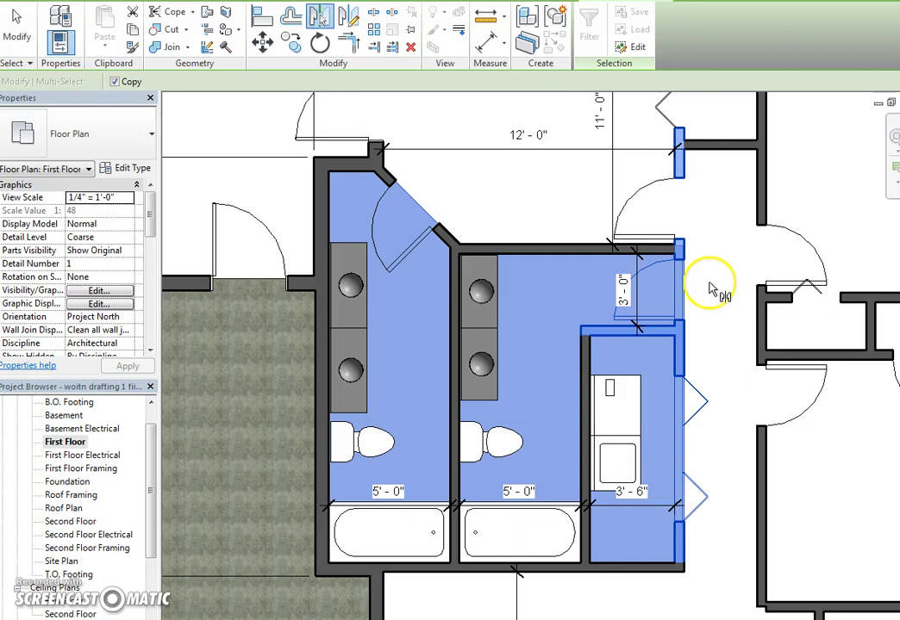
{"action": "key", "text": "Escape"}
{"action": "key", "text": "Escape"}
Reselect the group of elements around the hallway-side bathroom door, filter it down to Floors only, and clear the selection.
{"action": "key", "text": "ctrl+Left"}
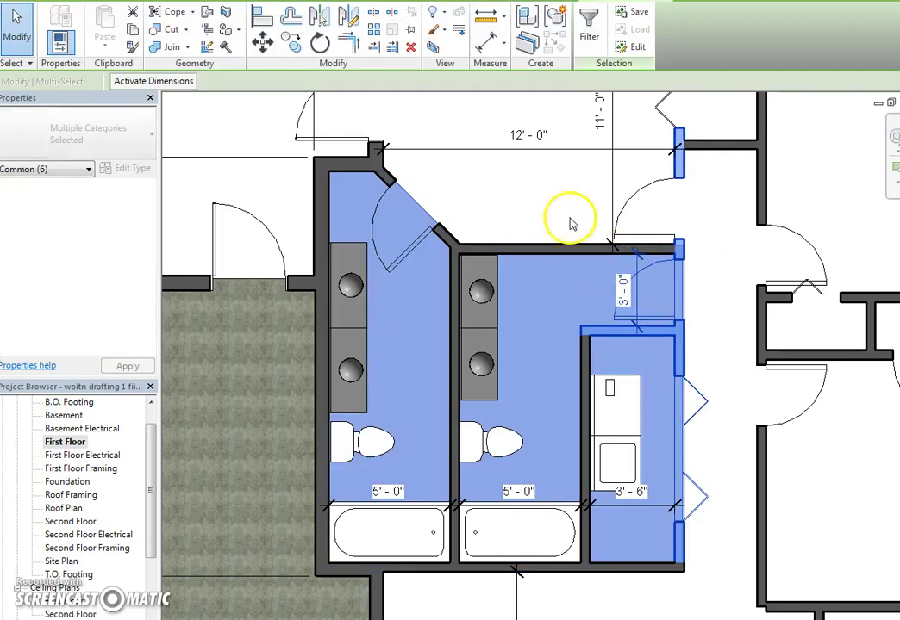
{"action": "left_click", "coordinate": [590, 39]}
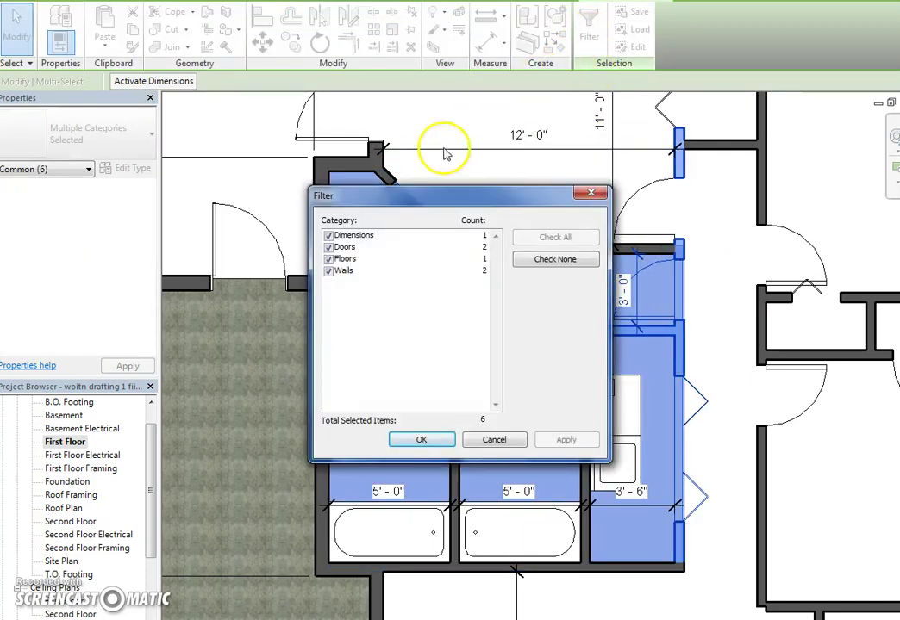
{"action": "left_click", "coordinate": [328, 271]}
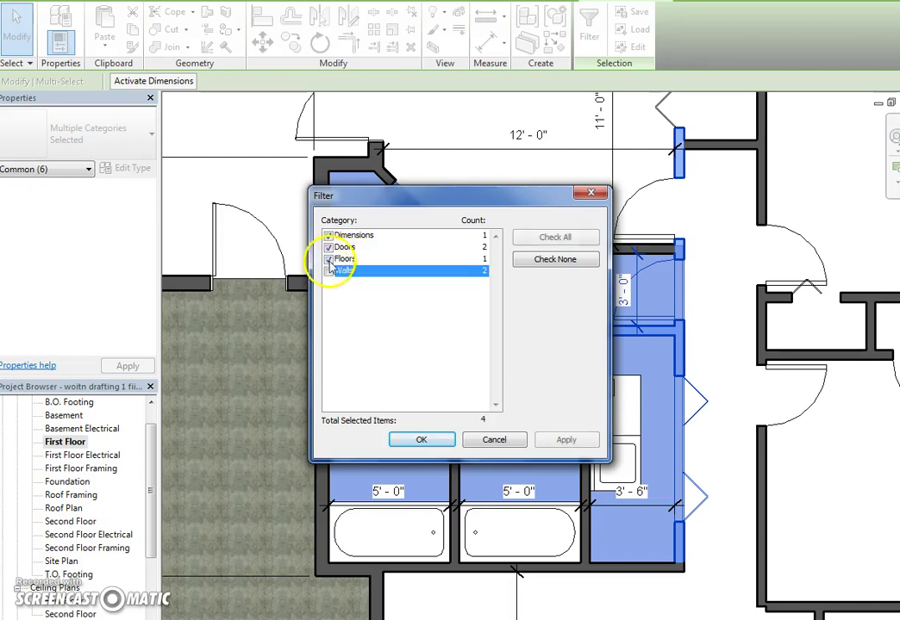
{"action": "left_click", "coordinate": [328, 248]}
{"action": "left_click", "coordinate": [328, 235]}
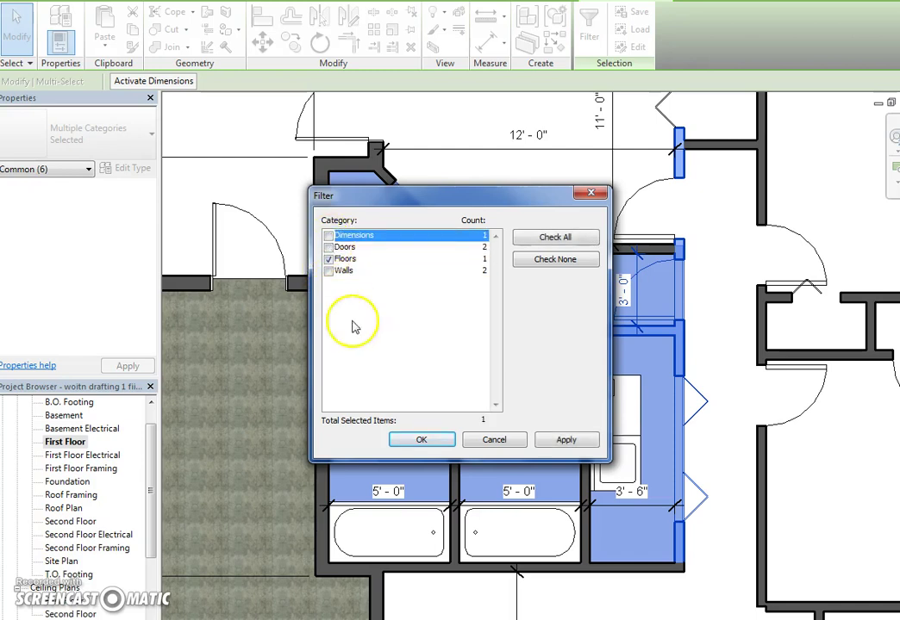
{"action": "left_click", "coordinate": [421, 440]}
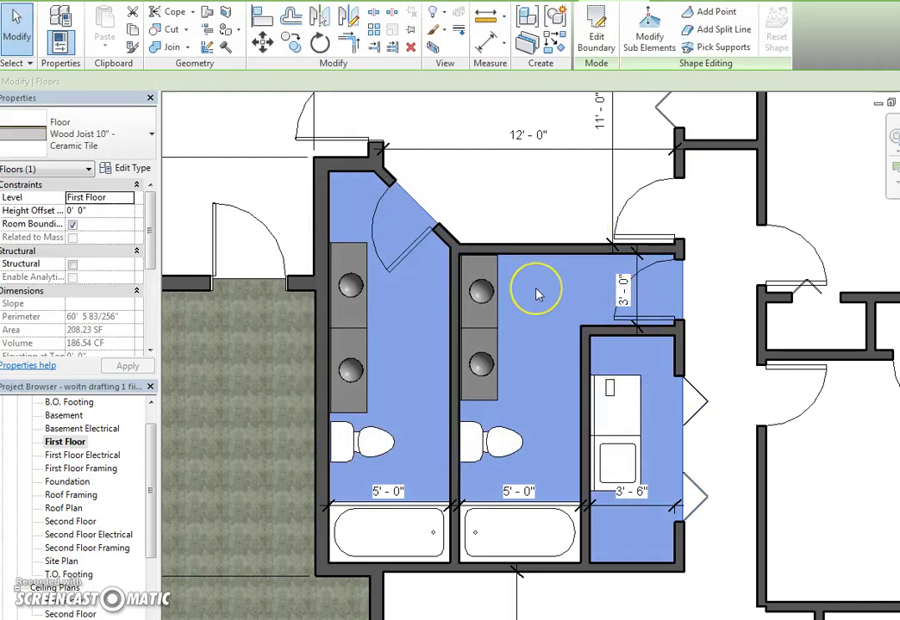
{"action": "left_click", "coordinate": [537, 294]}
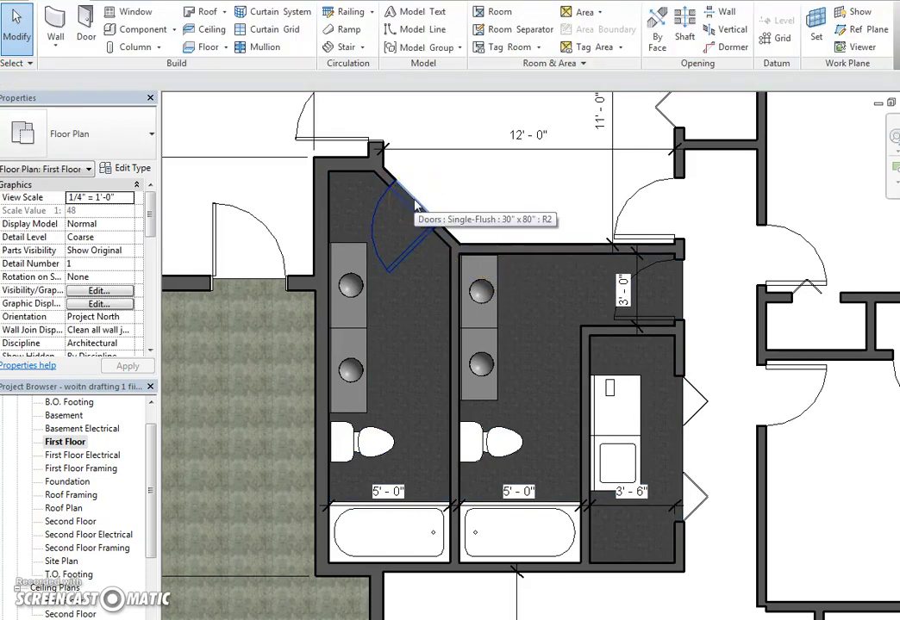
Select the ceramic tile floor at the angled bathroom door by cycling through the overlapping elements.
{"action": "key", "text": "Tab"}
{"action": "key", "text": "Tab"}
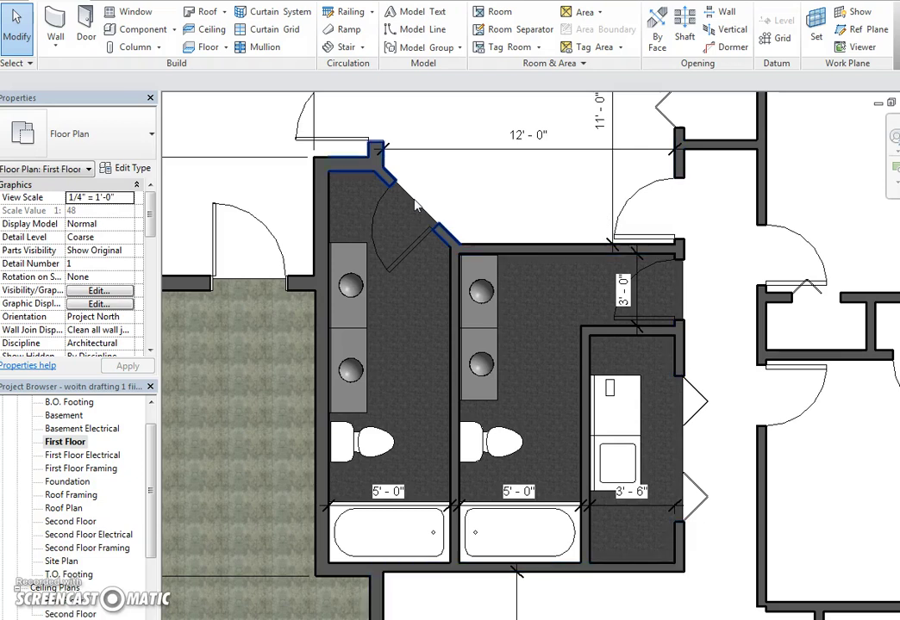
{"action": "key", "text": "Tab"}
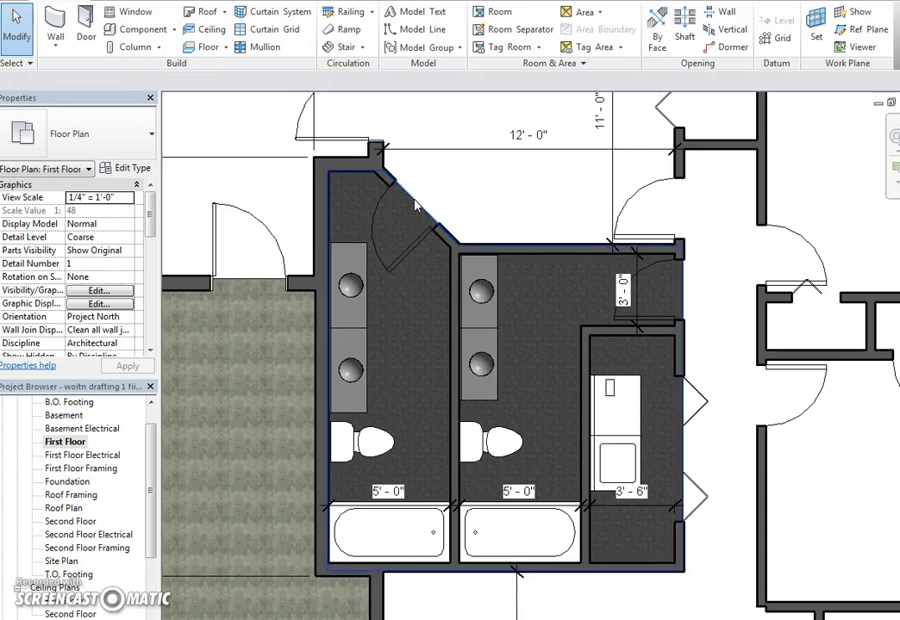
{"action": "left_click", "coordinate": [414, 205]}
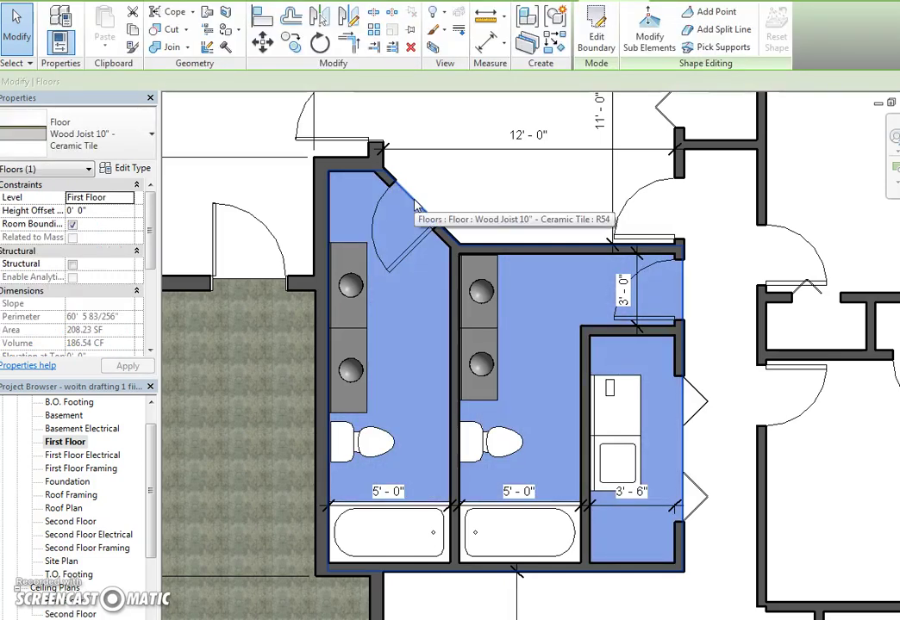
{"action": "left_click", "coordinate": [399, 197]}
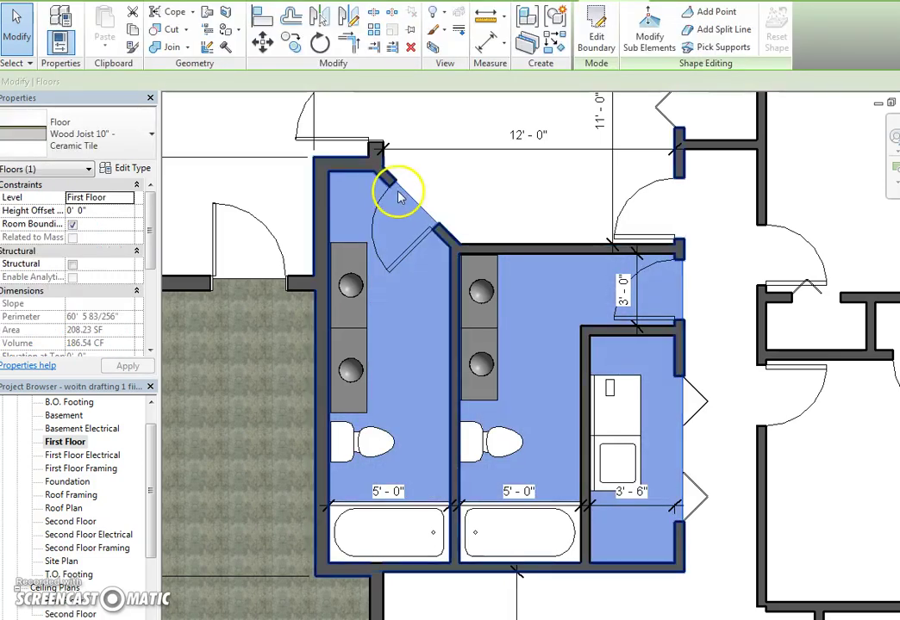
Edit the tile floor type's structure and give its Tile, Mosaic, Gray material a Crosshatch surface pattern.
{"action": "left_click", "coordinate": [141, 168]}
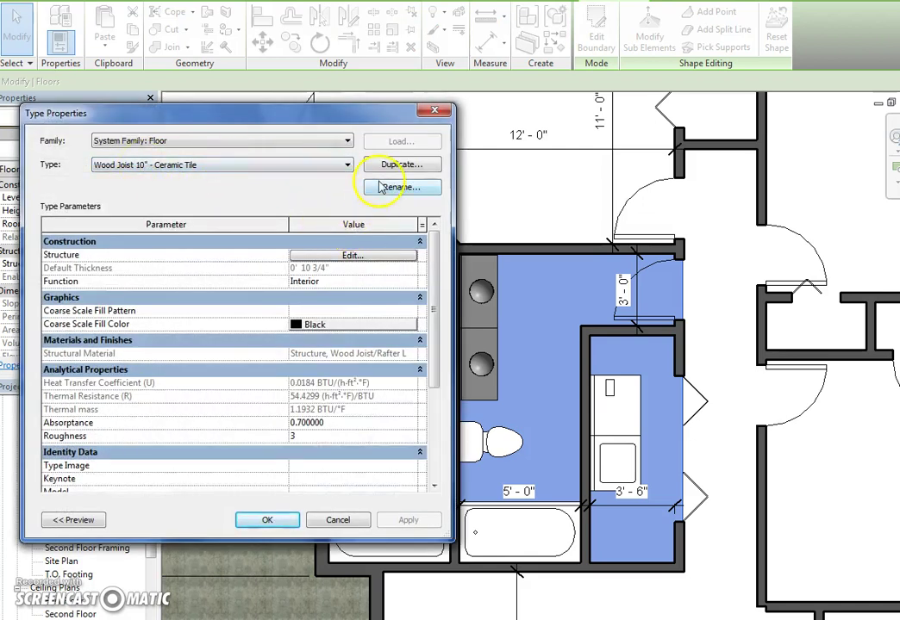
{"action": "left_click", "coordinate": [353, 256]}
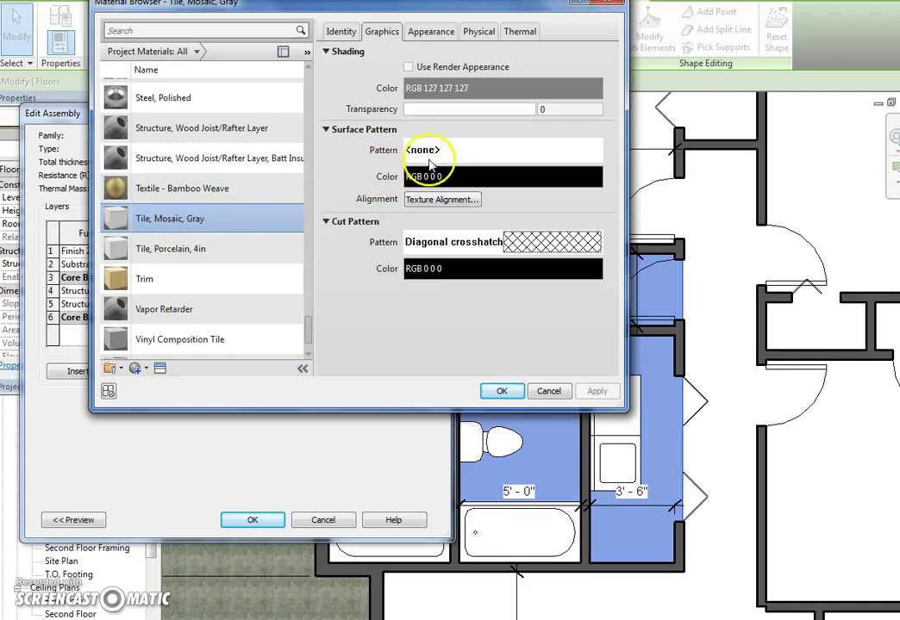
{"action": "left_click", "coordinate": [441, 152]}
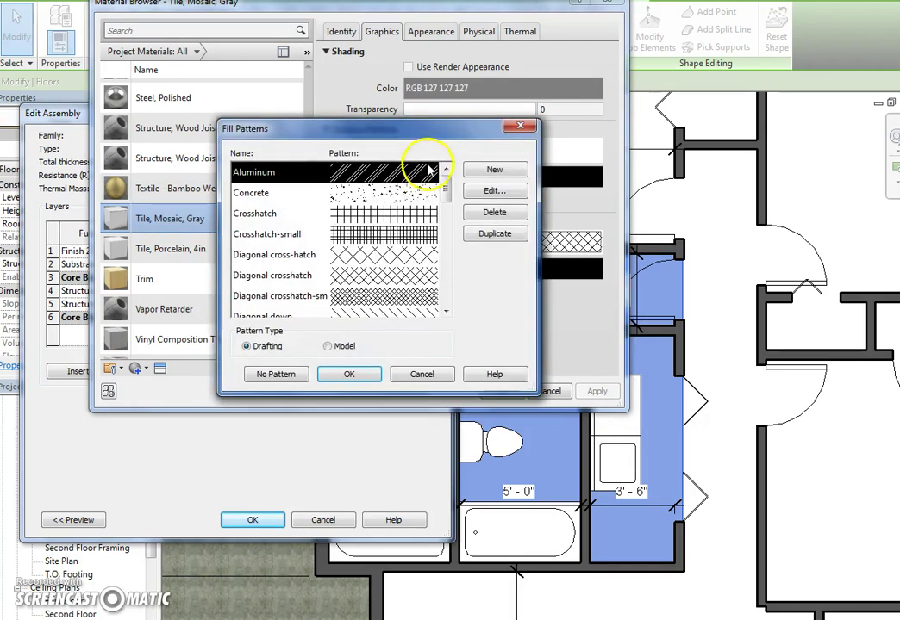
{"action": "left_click", "coordinate": [398, 218]}
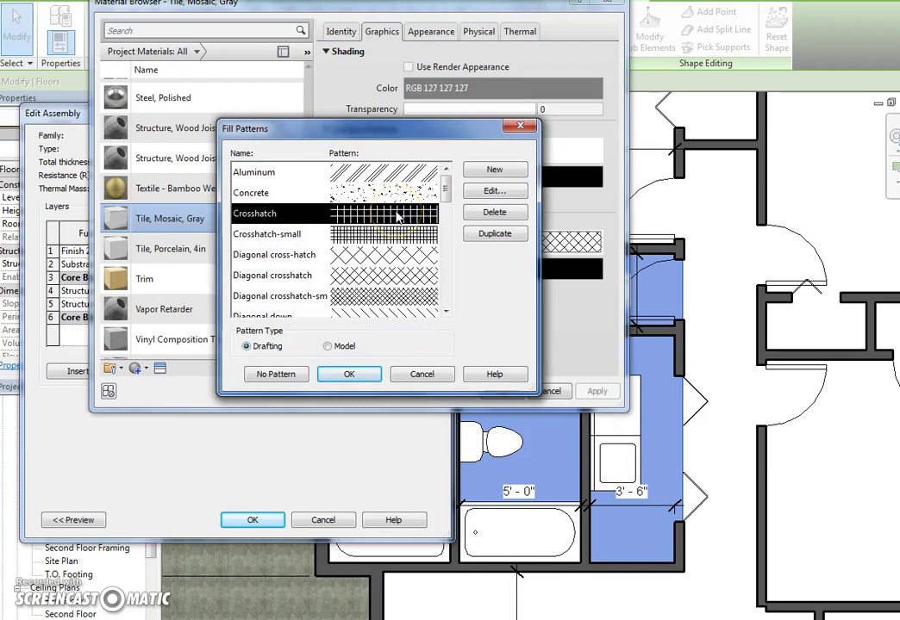
{"action": "left_click", "coordinate": [349, 374]}
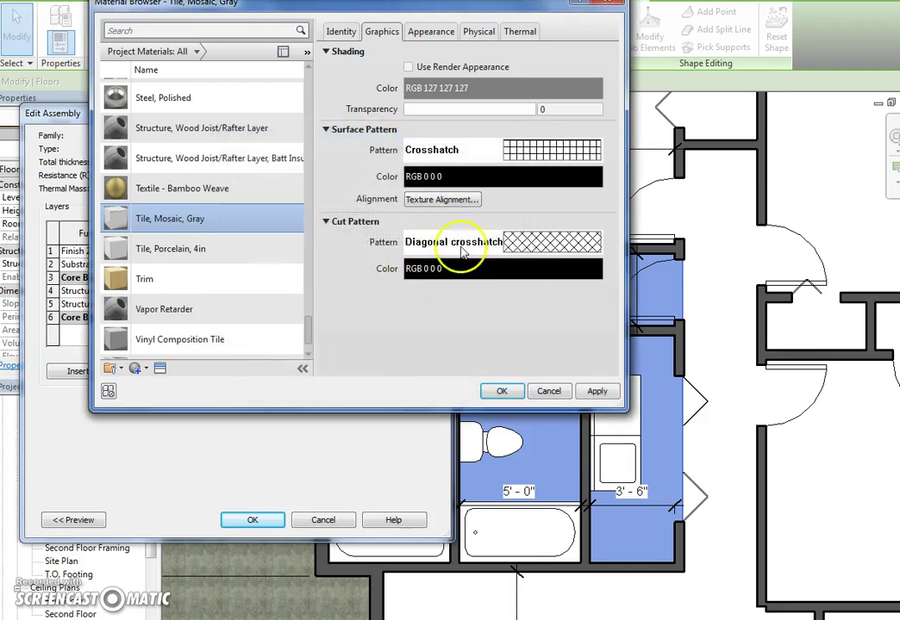
Replace the Tile, Mosaic, Gray material's appearance with the Diamond - Red asset from Flooring: Tile and set its glossiness to 91.
{"action": "left_click", "coordinate": [436, 34]}
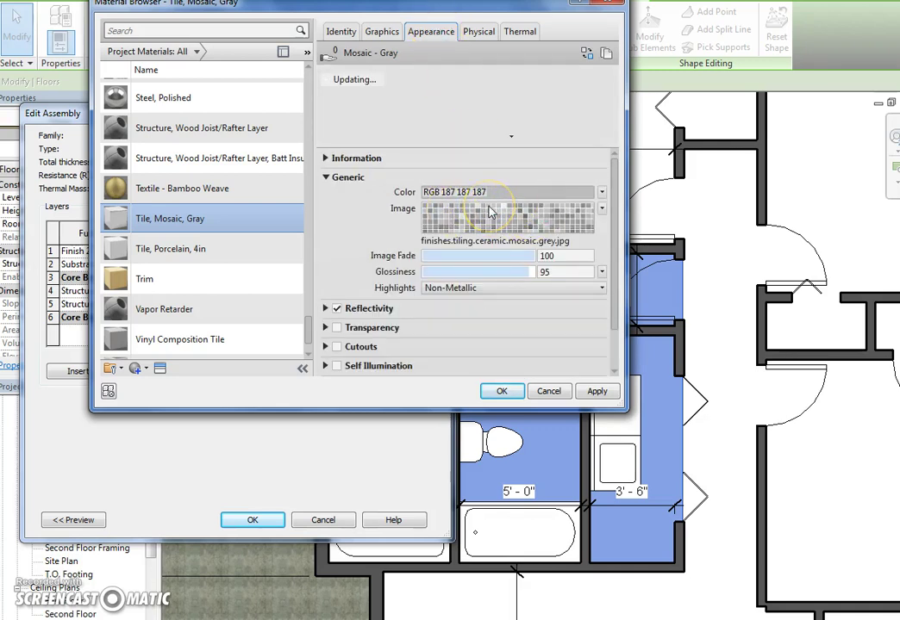
{"action": "left_click", "coordinate": [534, 72]}
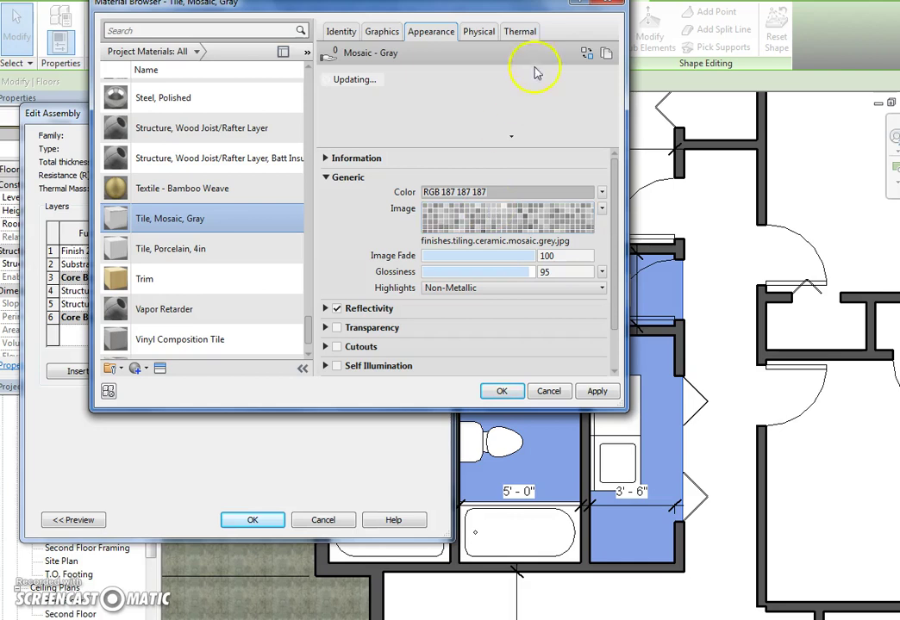
{"action": "left_click", "coordinate": [588, 55]}
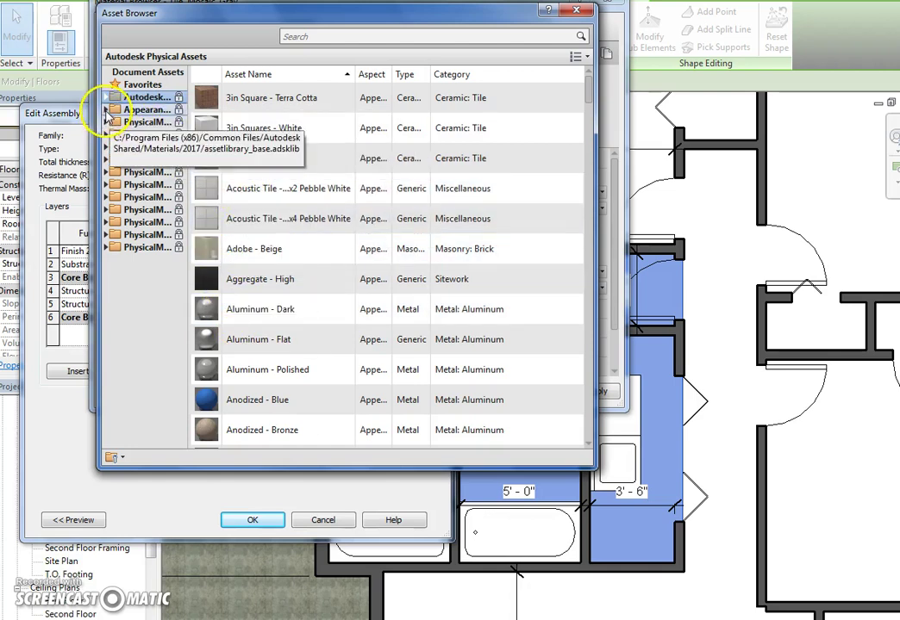
{"action": "left_click", "coordinate": [106, 110]}
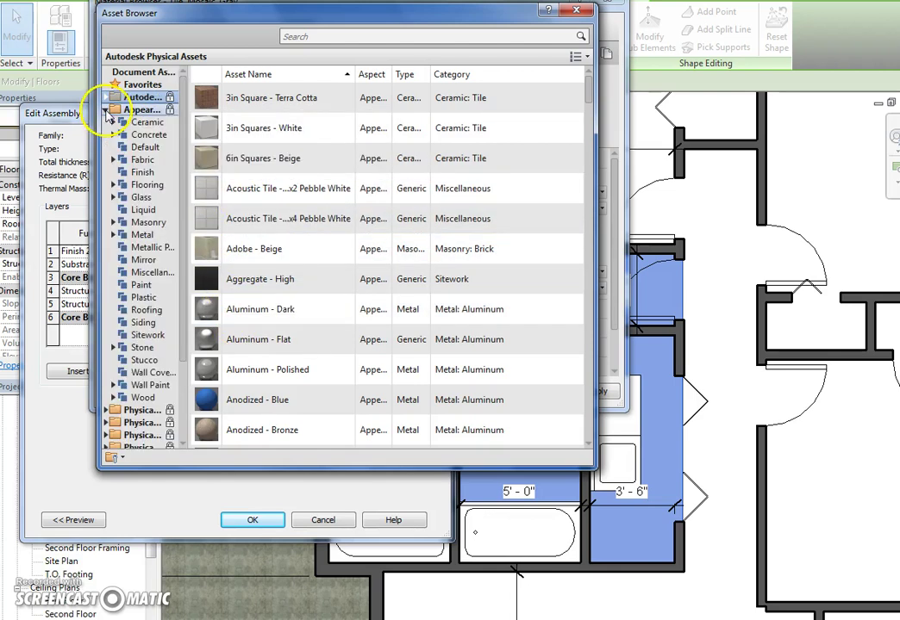
{"action": "left_click", "coordinate": [113, 185]}
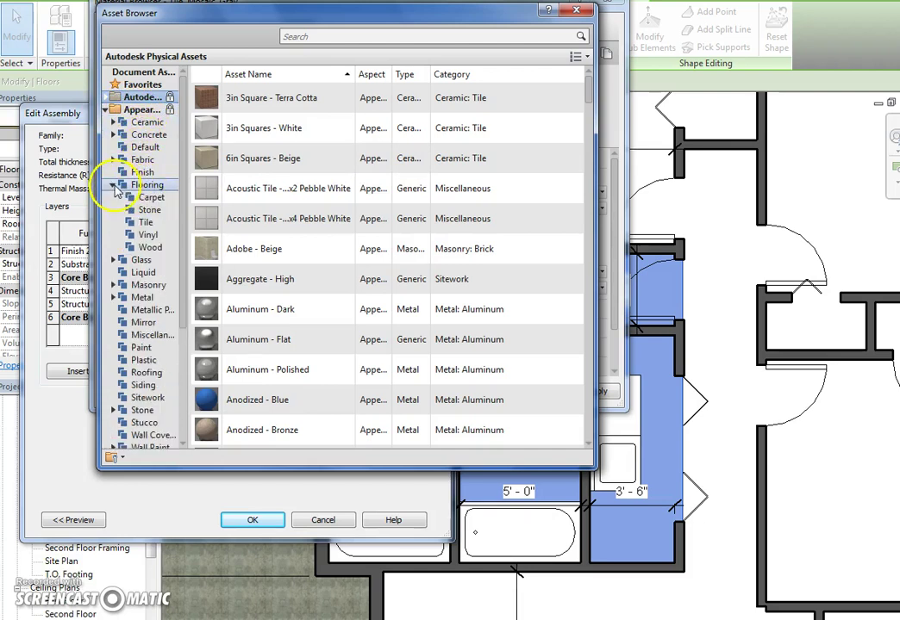
{"action": "left_click", "coordinate": [144, 222]}
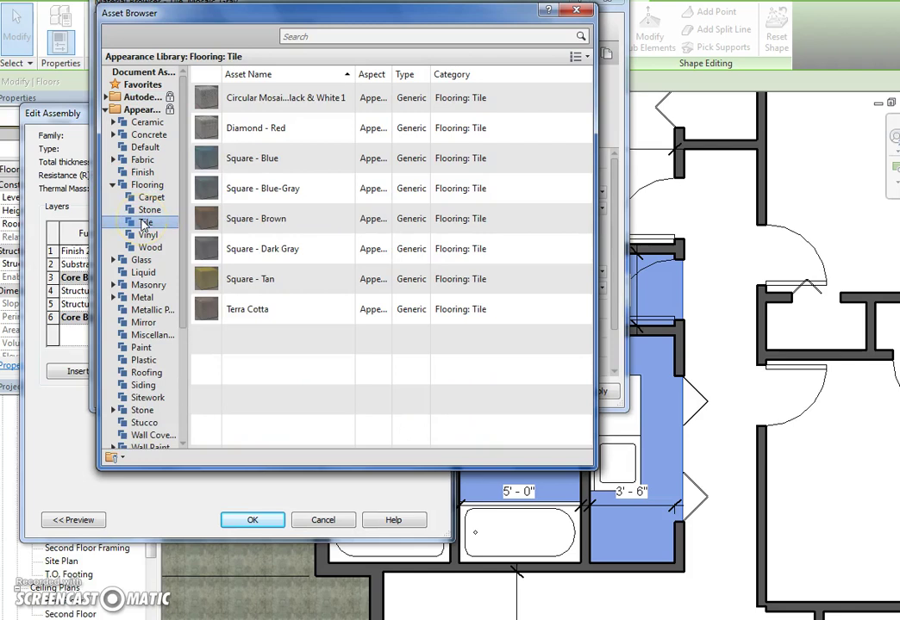
{"action": "left_click", "coordinate": [149, 236]}
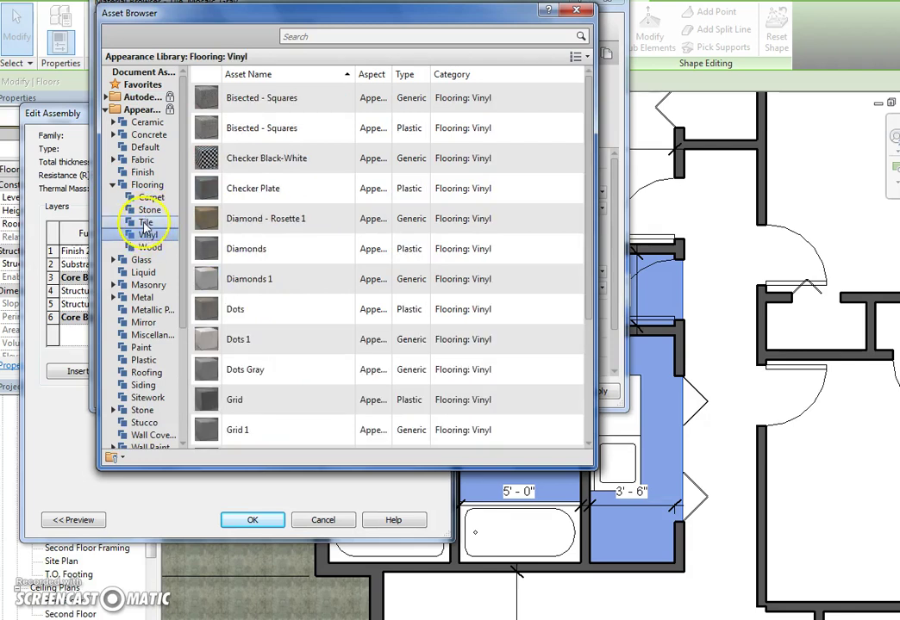
{"action": "left_click", "coordinate": [148, 211]}
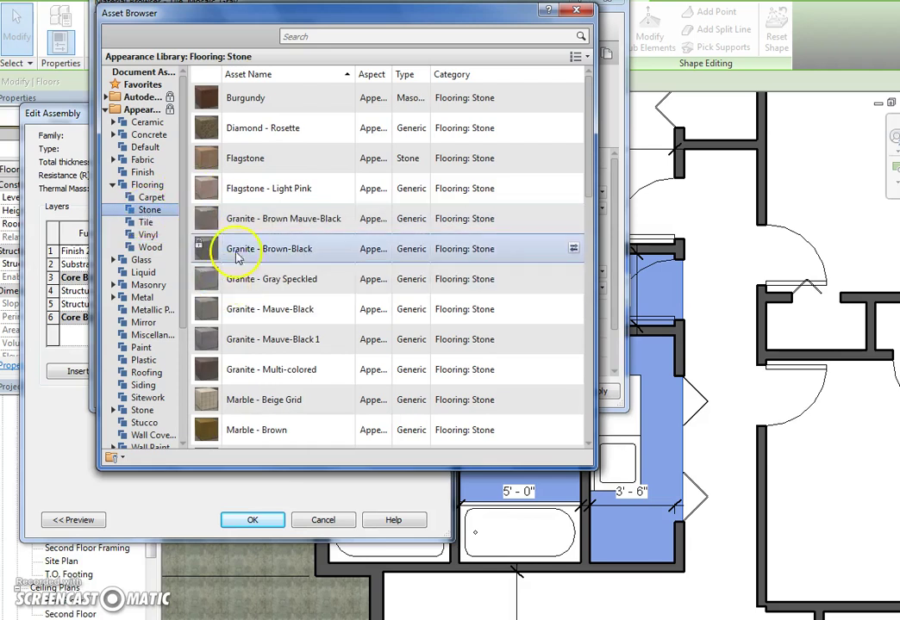
{"action": "left_click", "coordinate": [146, 223]}
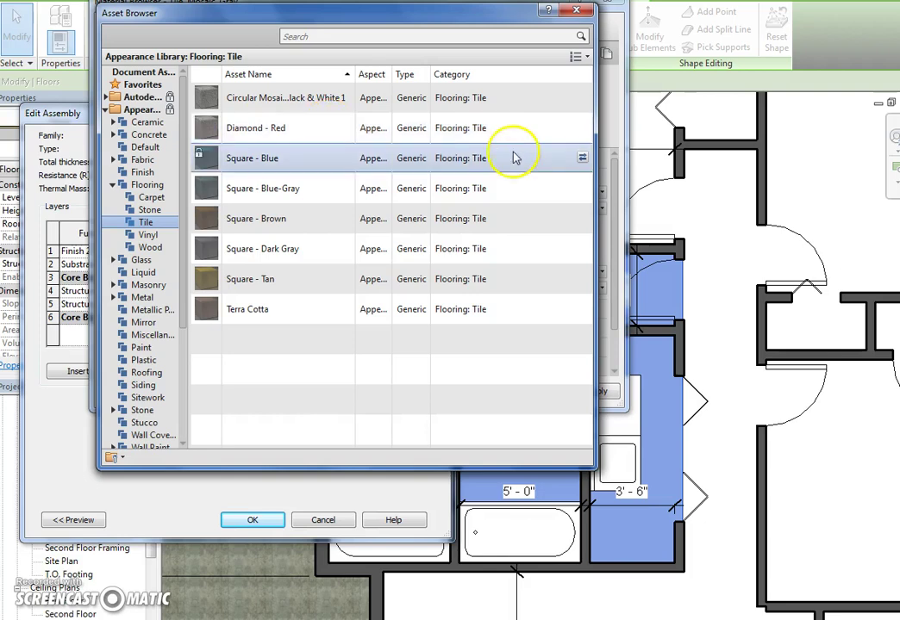
{"action": "left_click_drag", "start_coordinate": [492, 11], "coordinate": [519, 287]}
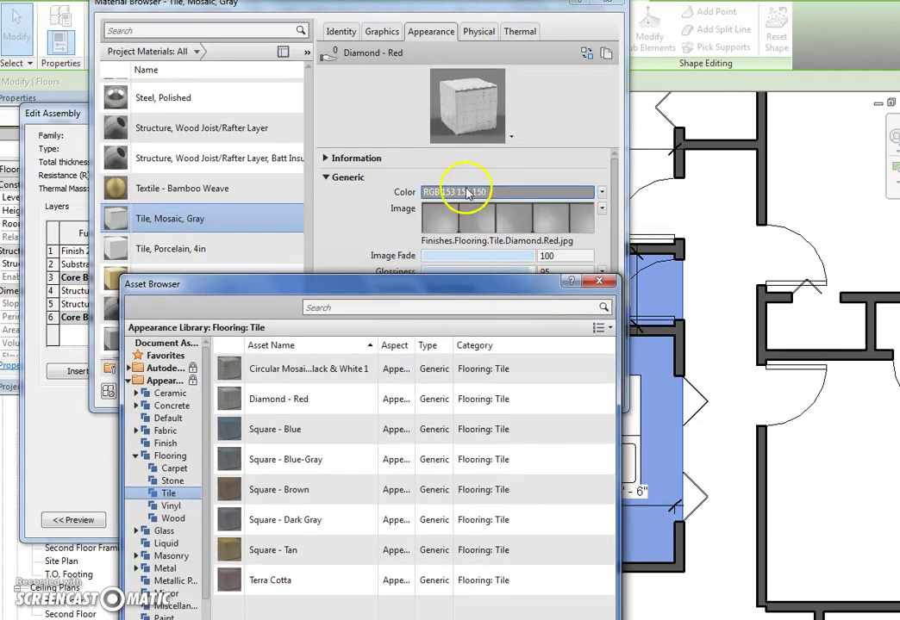
{"action": "left_click", "coordinate": [598, 279]}
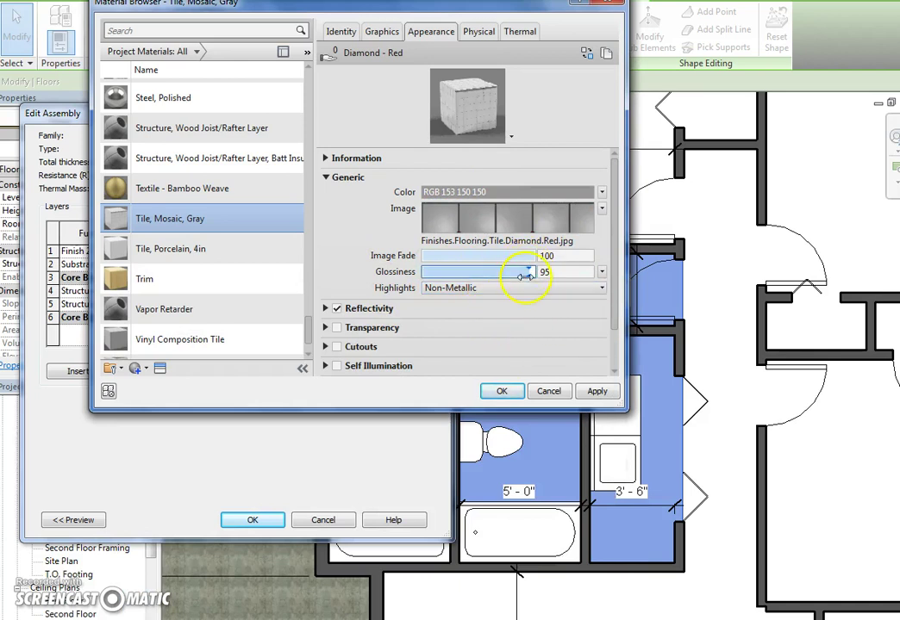
{"action": "left_click_drag", "start_coordinate": [522, 273], "coordinate": [483, 276]}
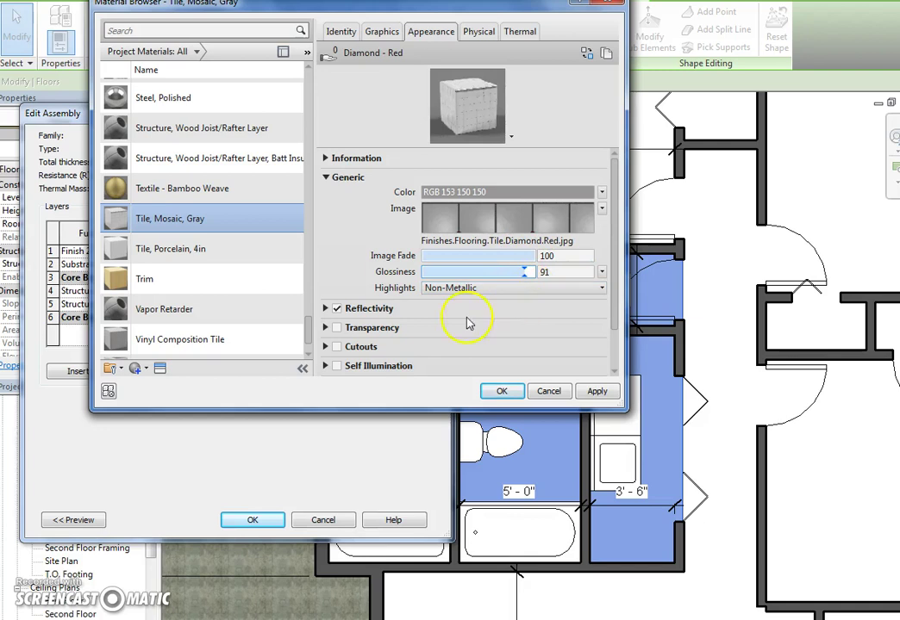
Accept the Tile, Mosaic, Gray material changes, the floor's layer assembly and its type properties, and clear the floor selection.
{"action": "left_click", "coordinate": [500, 392]}
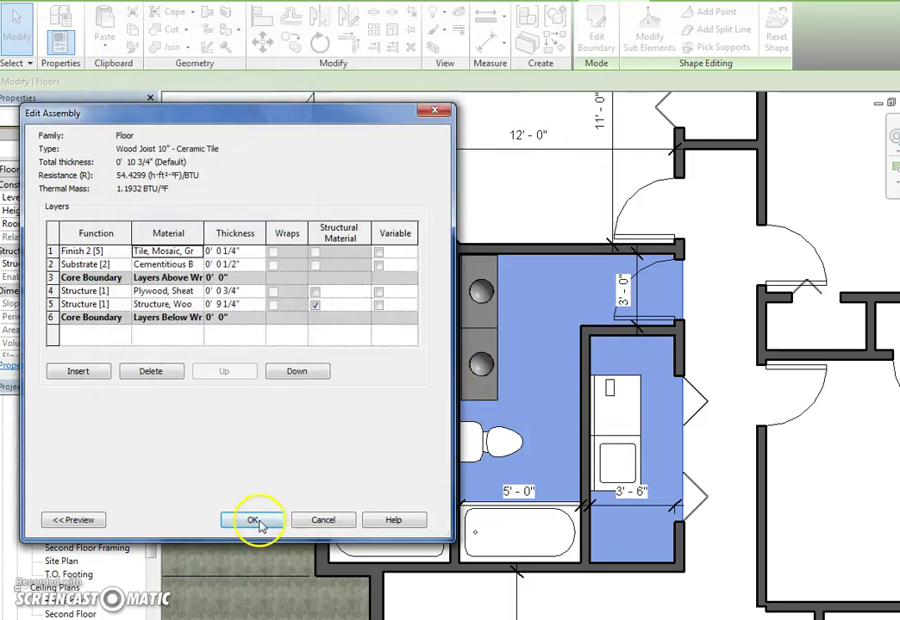
{"action": "left_click", "coordinate": [271, 516]}
{"action": "left_click", "coordinate": [278, 518]}
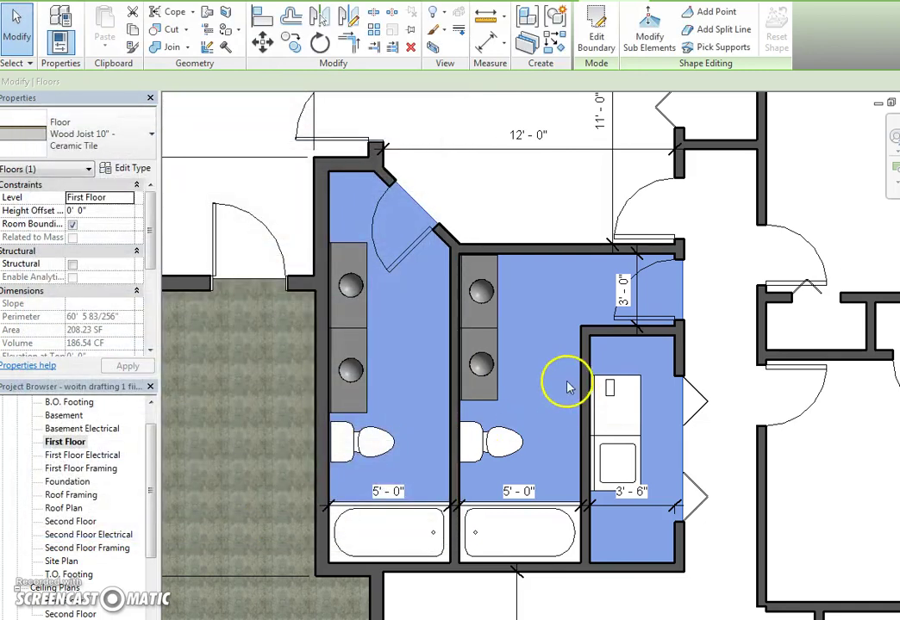
{"action": "left_click", "coordinate": [518, 217]}
Examine the tile finish in the bathrooms and laundry up close, and review the floors across the whole First Floor plan.
{"action": "scroll", "coordinate": [500, 355], "scroll_direction": "up", "scroll_amount": 4}
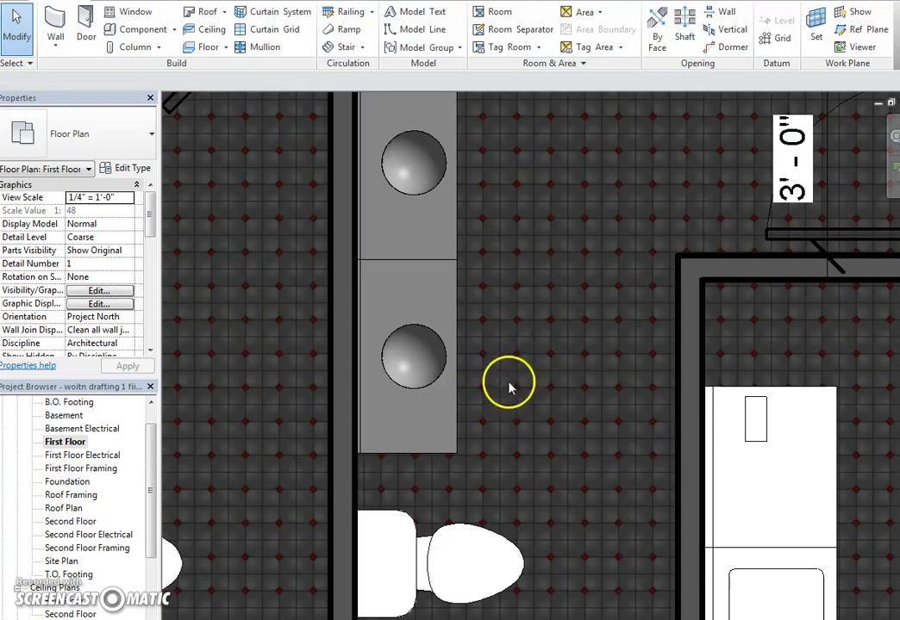
{"action": "scroll", "coordinate": [508, 426], "scroll_direction": "down", "scroll_amount": 4}
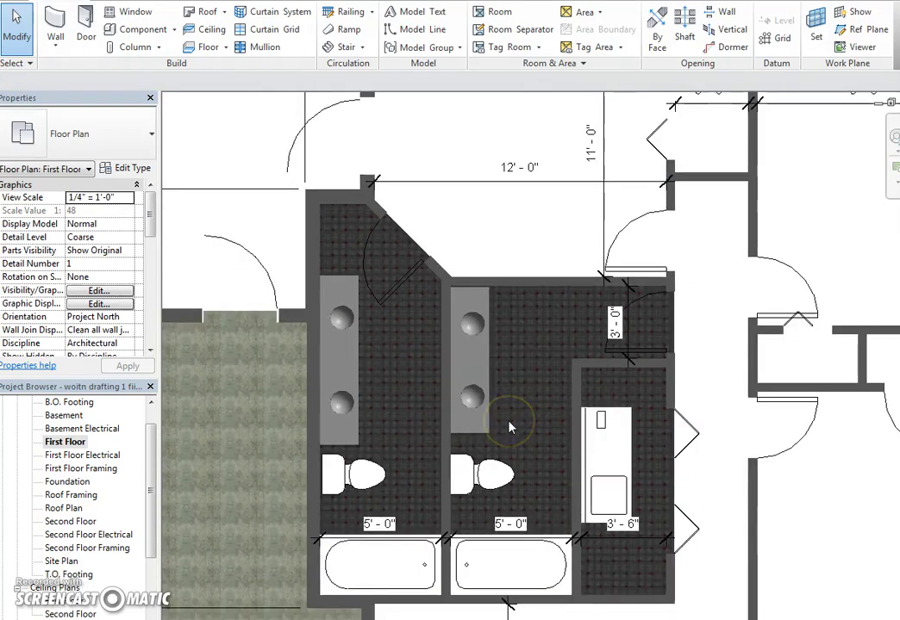
{"action": "middle_click_drag", "start_coordinate": [511, 425], "coordinate": [504, 362]}
{"action": "scroll", "coordinate": [504, 362], "scroll_direction": "down", "scroll_amount": 2}
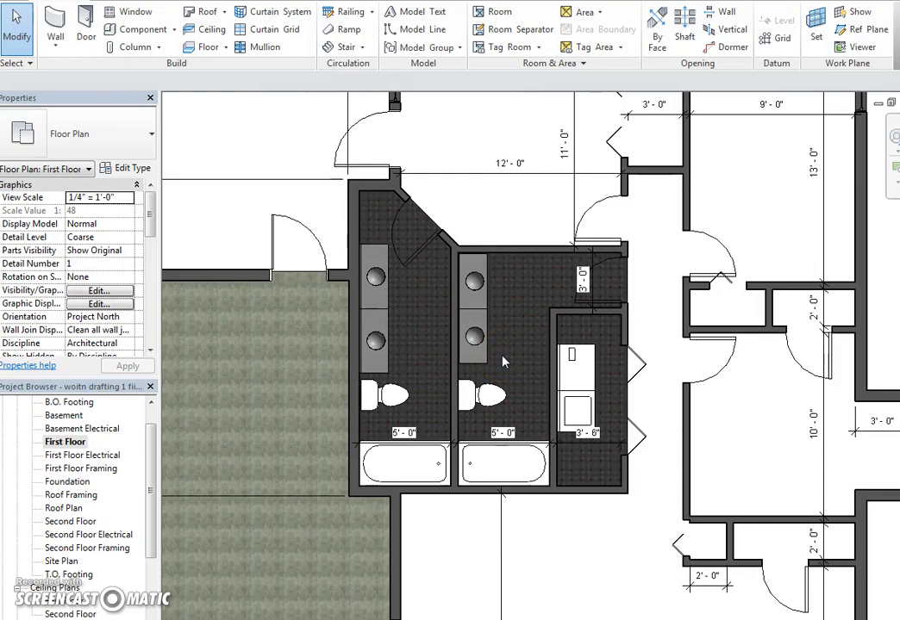
{"action": "scroll", "coordinate": [633, 351], "scroll_direction": "down", "scroll_amount": 3}
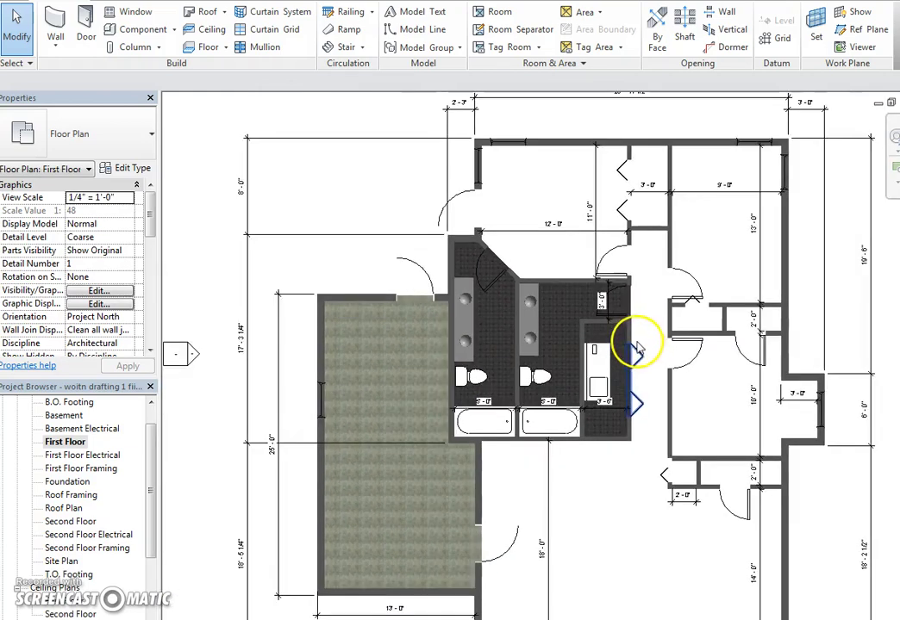
{"action": "middle_click_drag", "start_coordinate": [633, 348], "coordinate": [608, 308]}
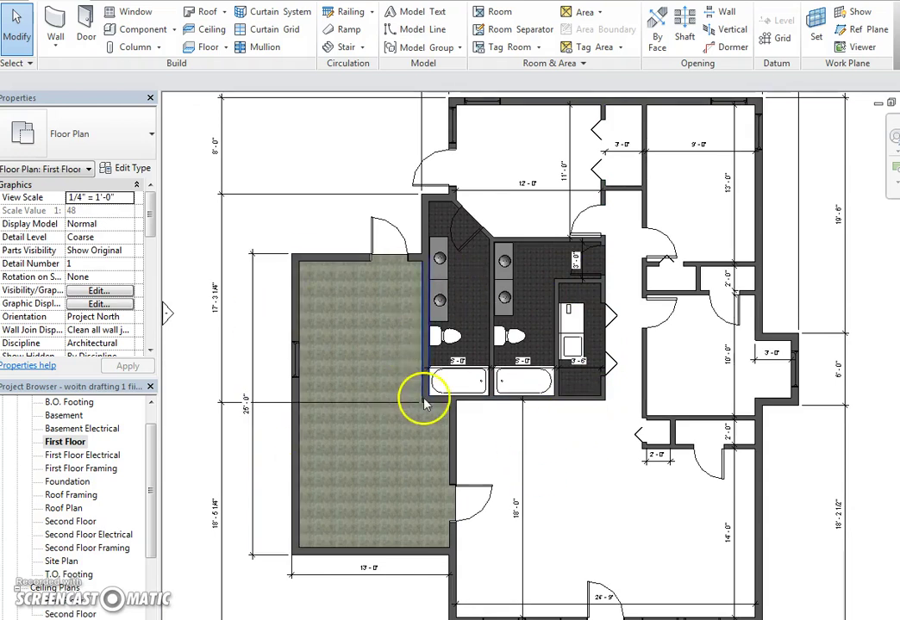
{"action": "scroll", "coordinate": [424, 405], "scroll_direction": "down", "scroll_amount": 2}
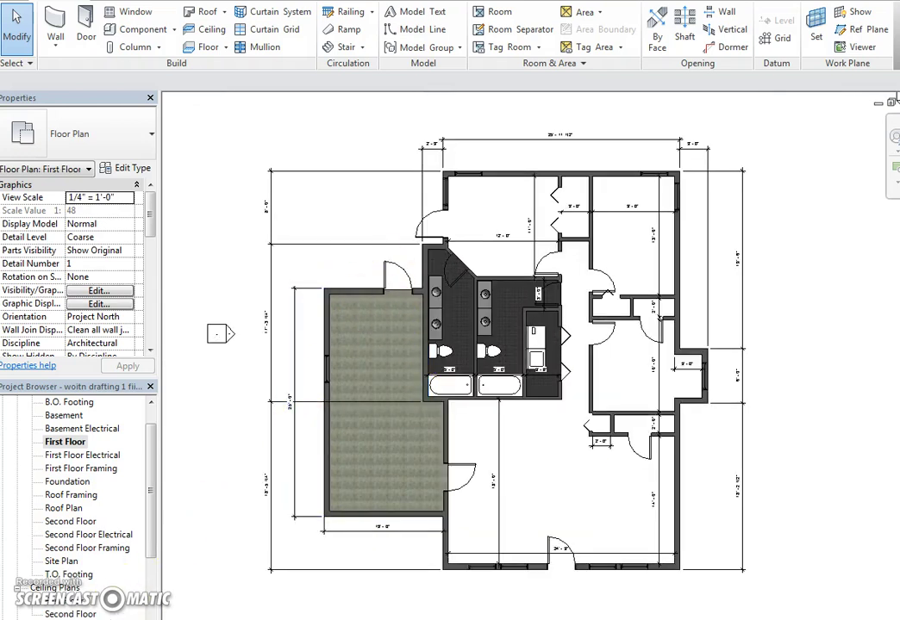